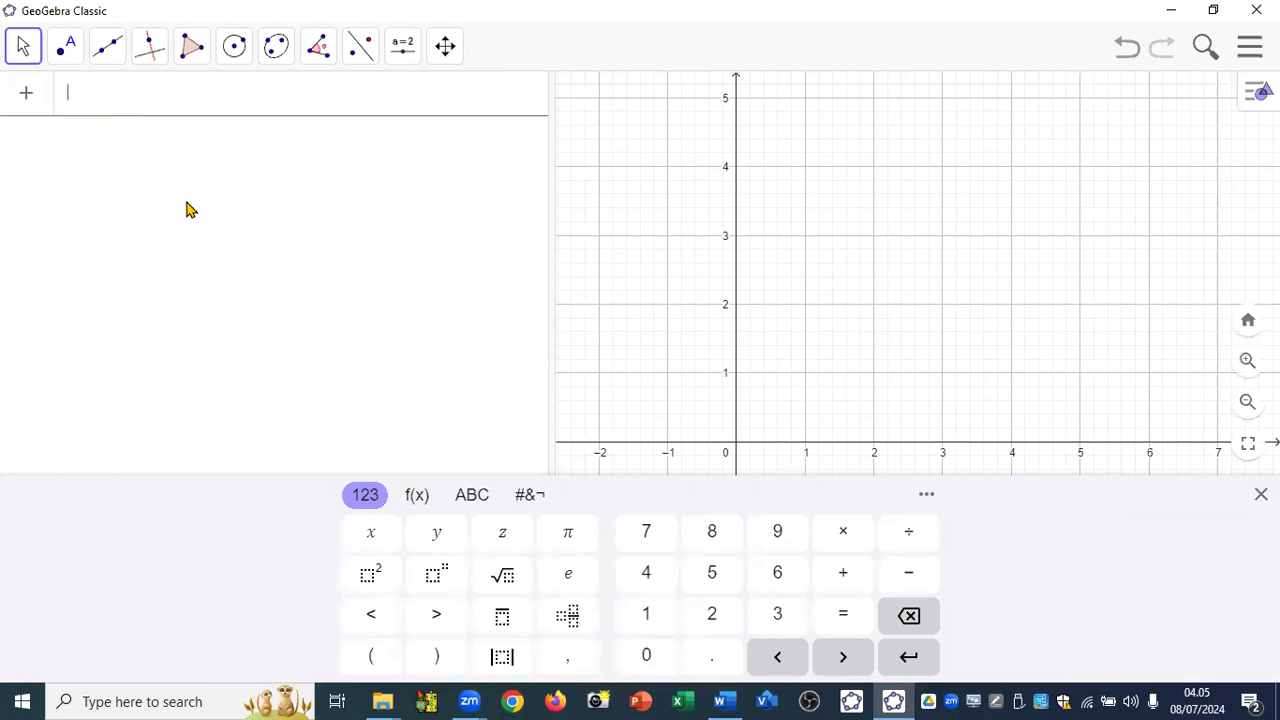
# Define the function f = -x^2 + 4 and plot it
pyautogui.write('f =-x^2')
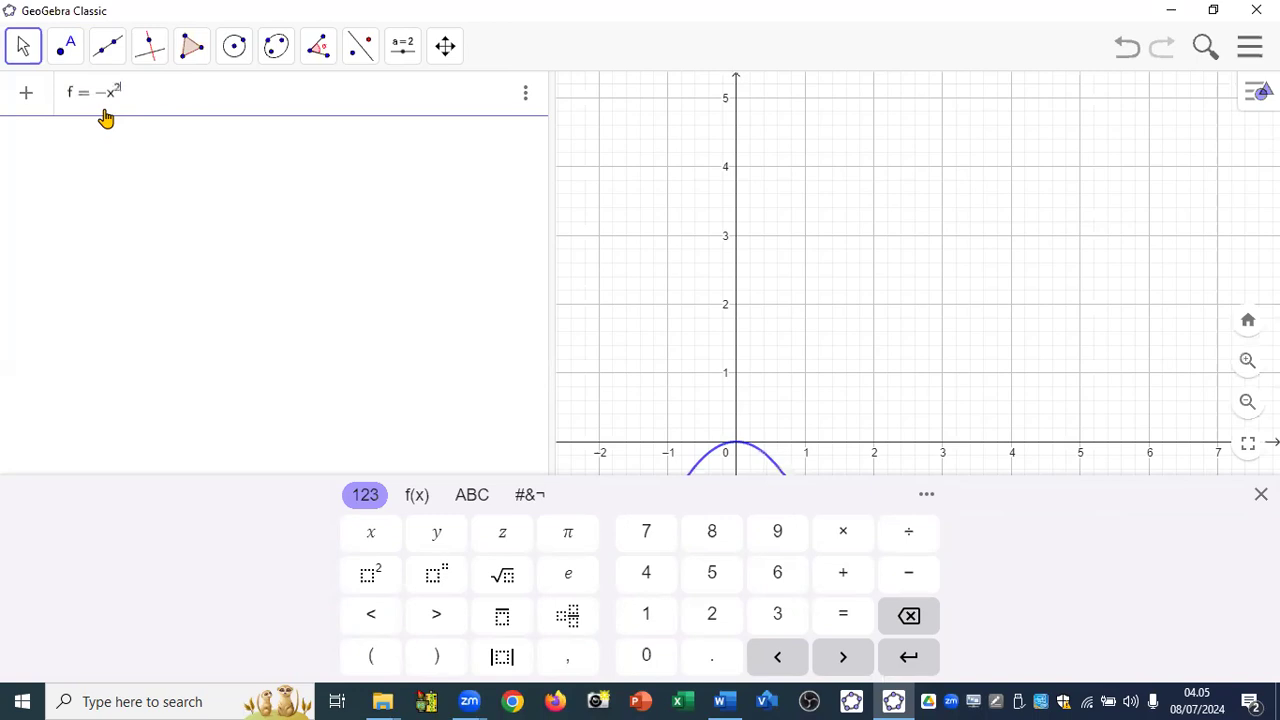
pyautogui.write('+4')
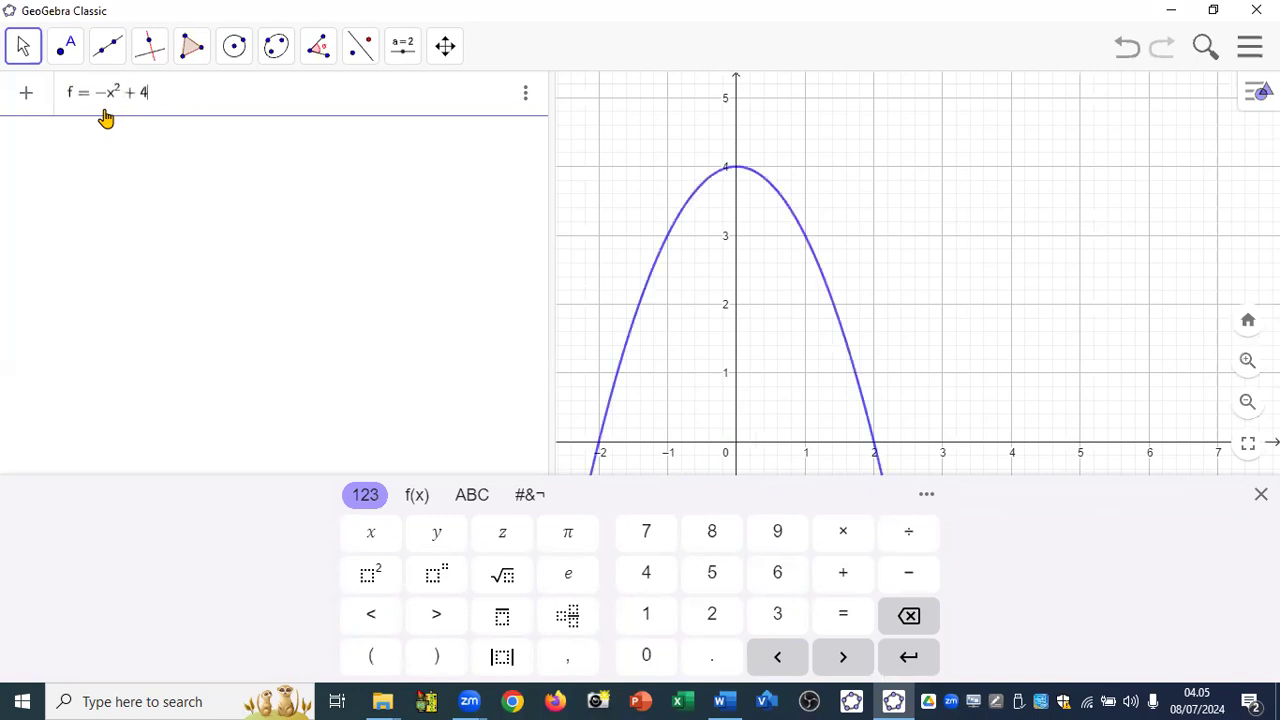
pyautogui.press('Return')
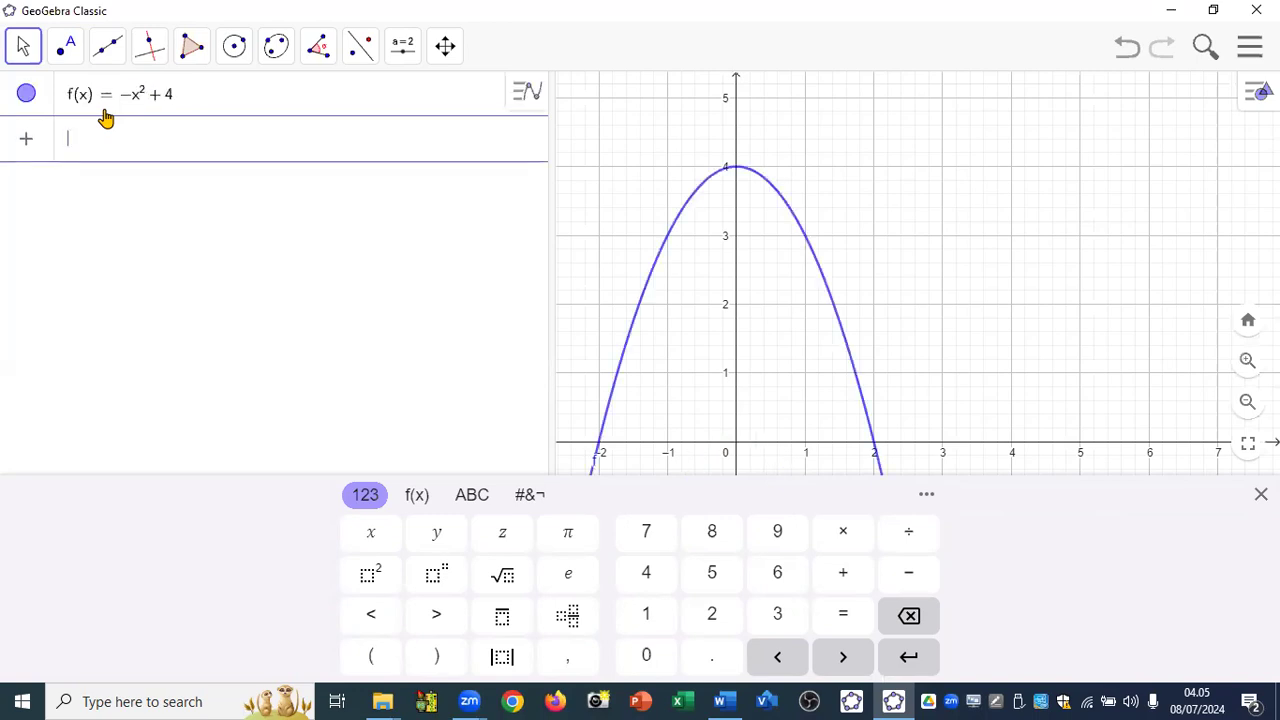
# Define a second function g = (x-2)^2 and plot it
pyautogui.write('g')
pyautogui.write('=')
pyautogui.write('(')
pyautogui.write('x-2')
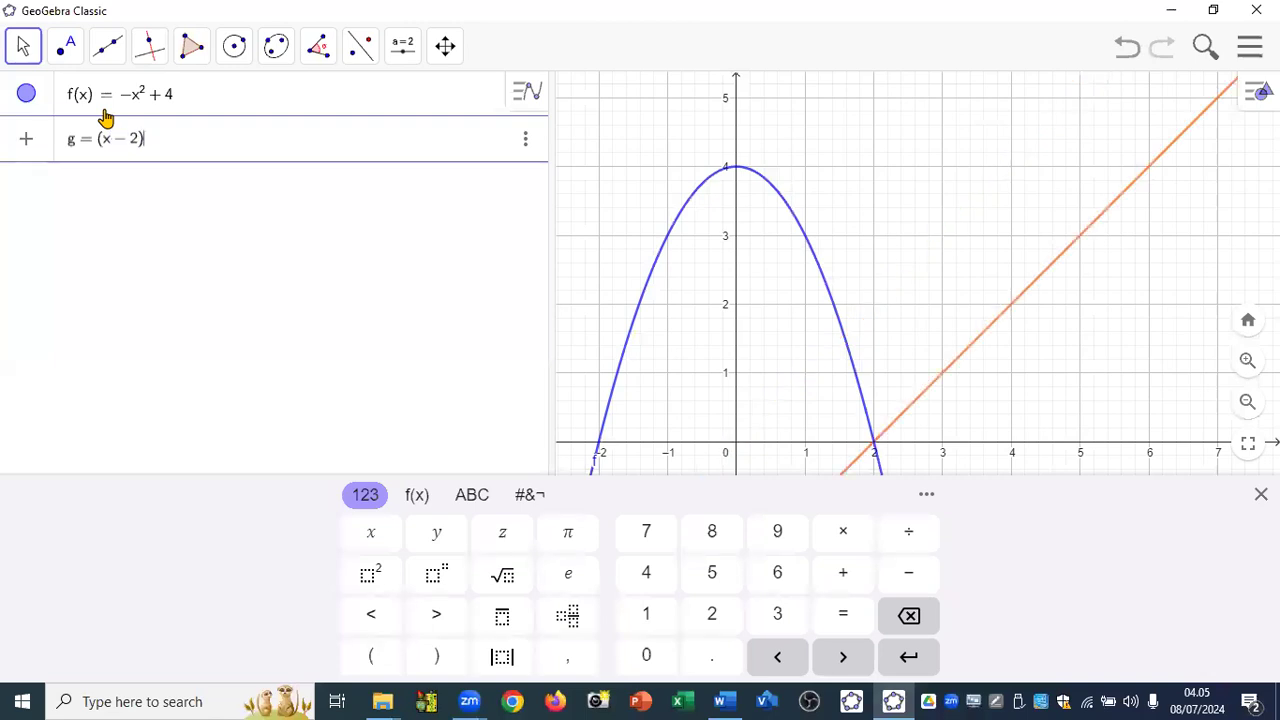
pyautogui.write('^2')
pyautogui.press('Return')
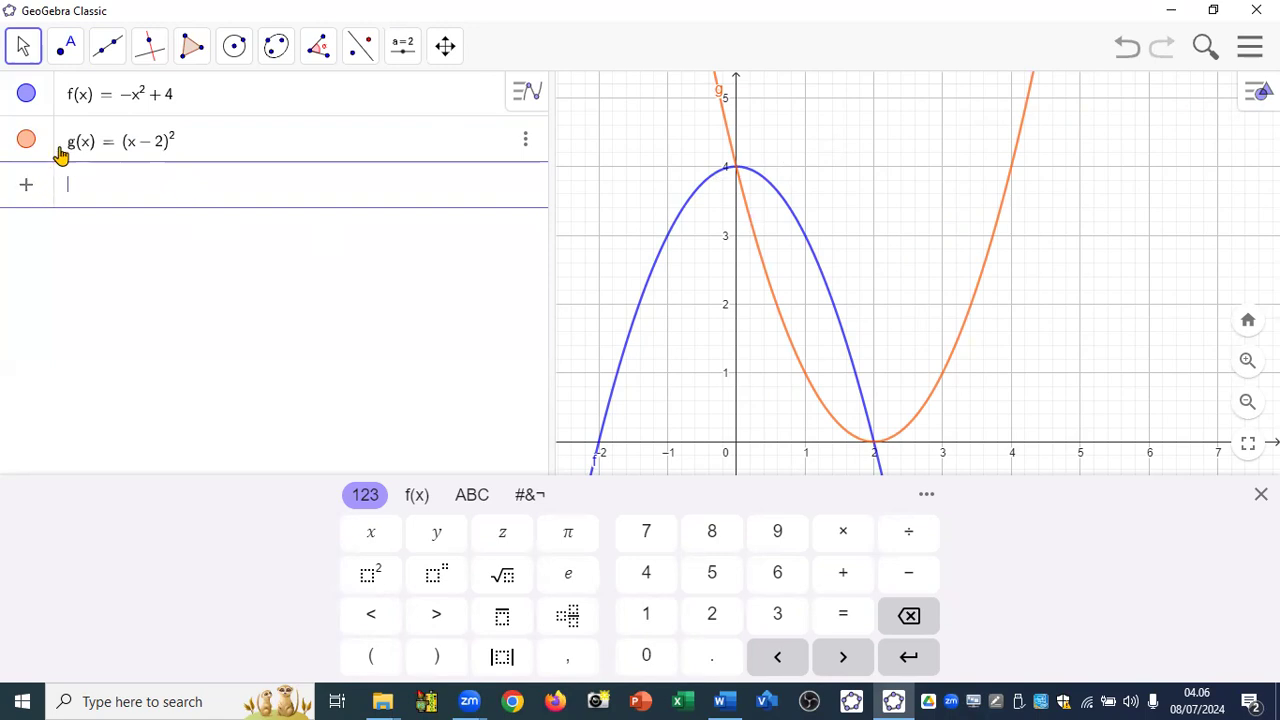
# Create the intersection points of the g and f curves with the Intersect tool
pyautogui.click(66, 50)
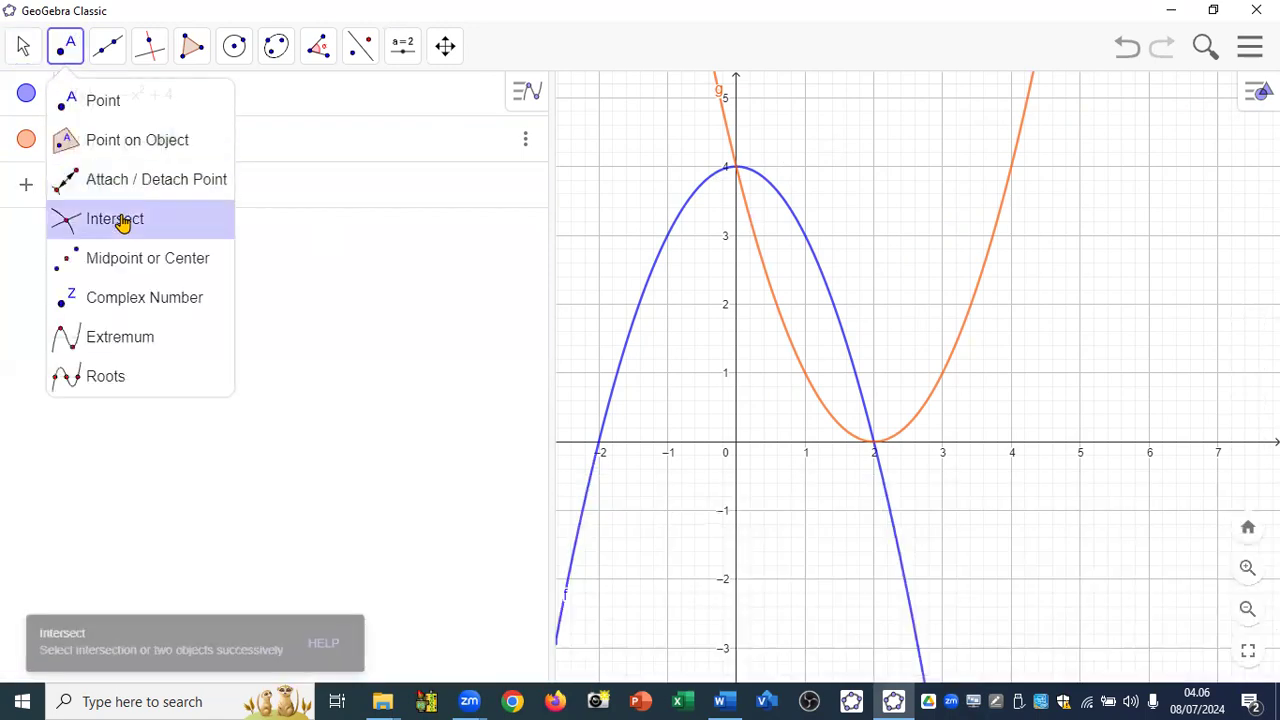
pyautogui.click(123, 218)
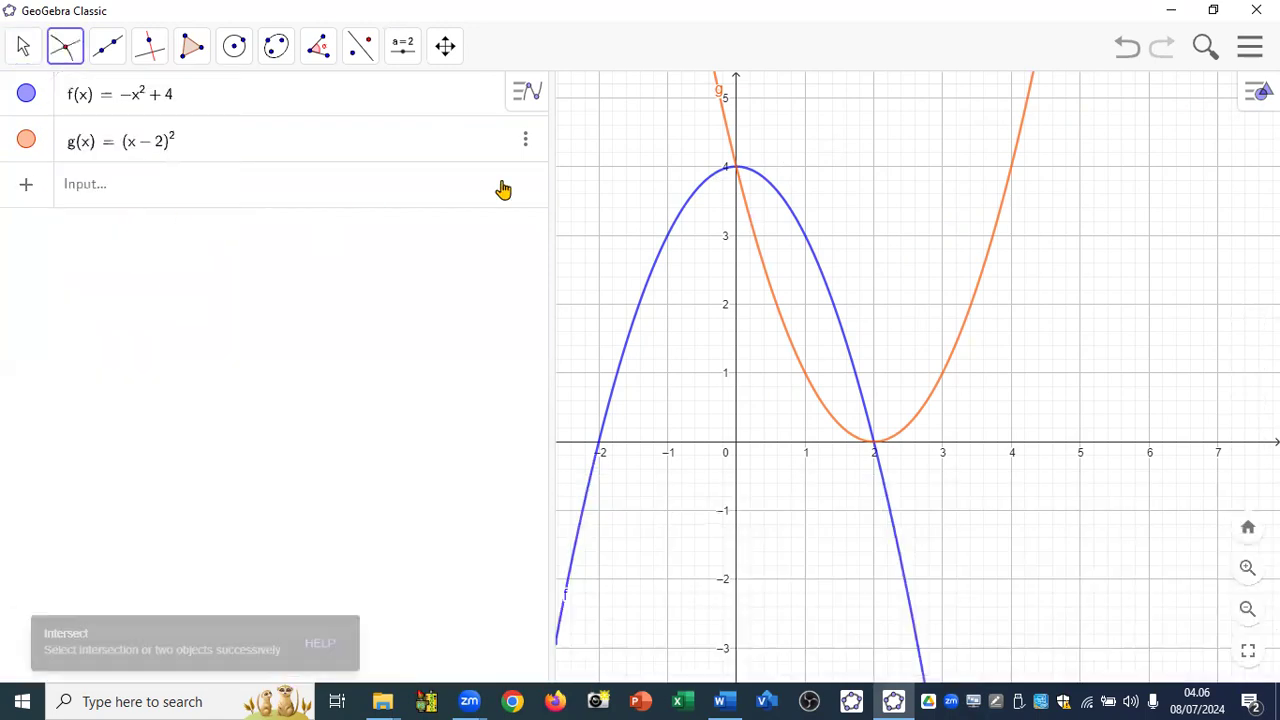
pyautogui.click(724, 131)
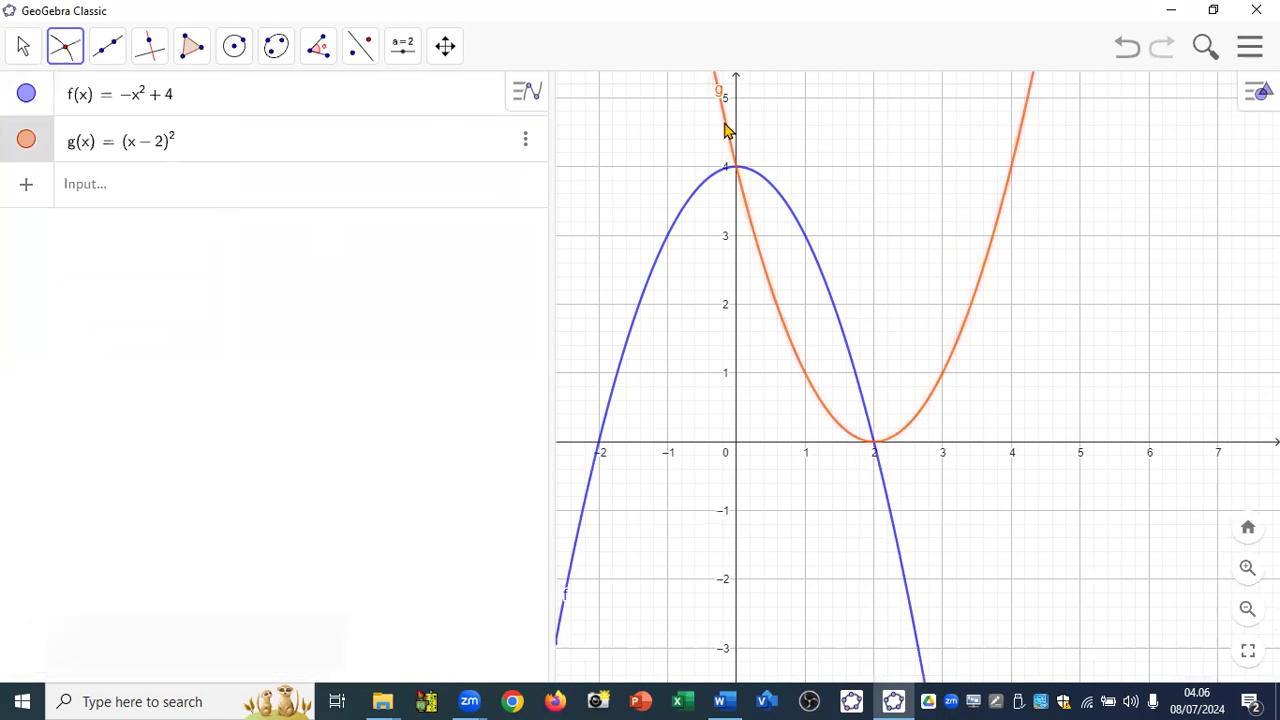
pyautogui.click(791, 215)
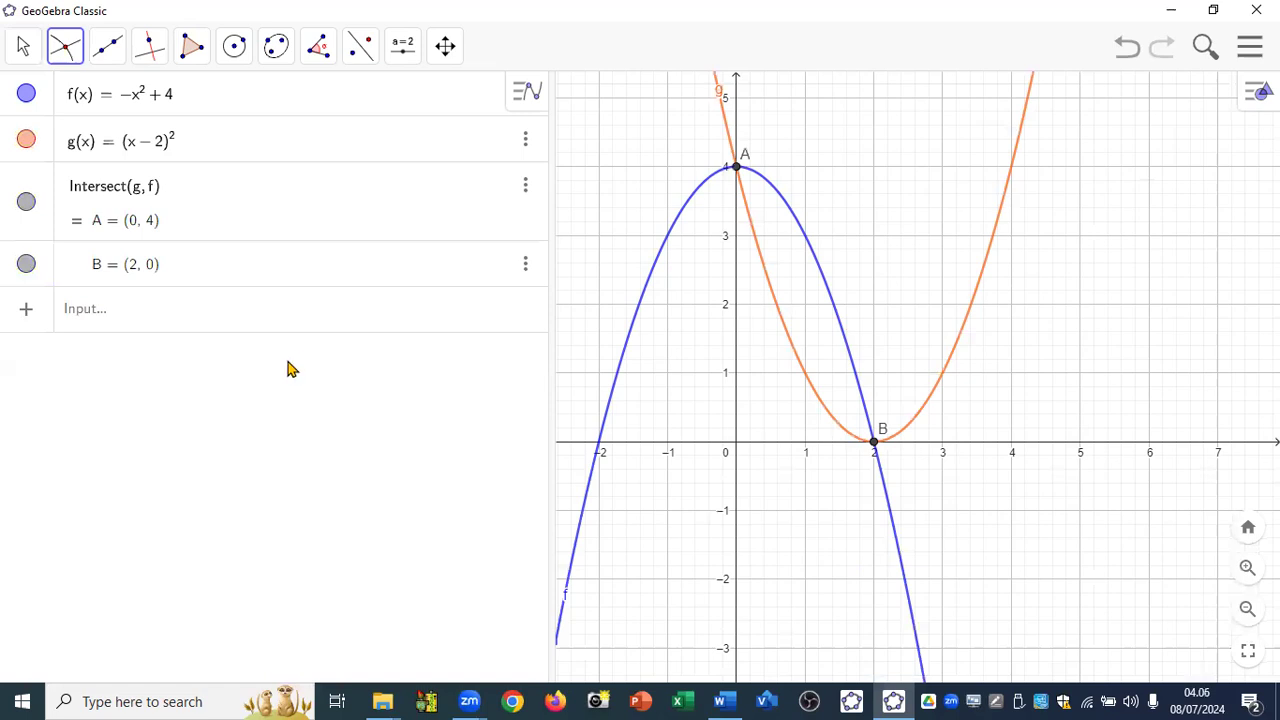
# Start a new Integral command using the syntax with a function, a start x-value and an end x-value
pyautogui.click(179, 328)
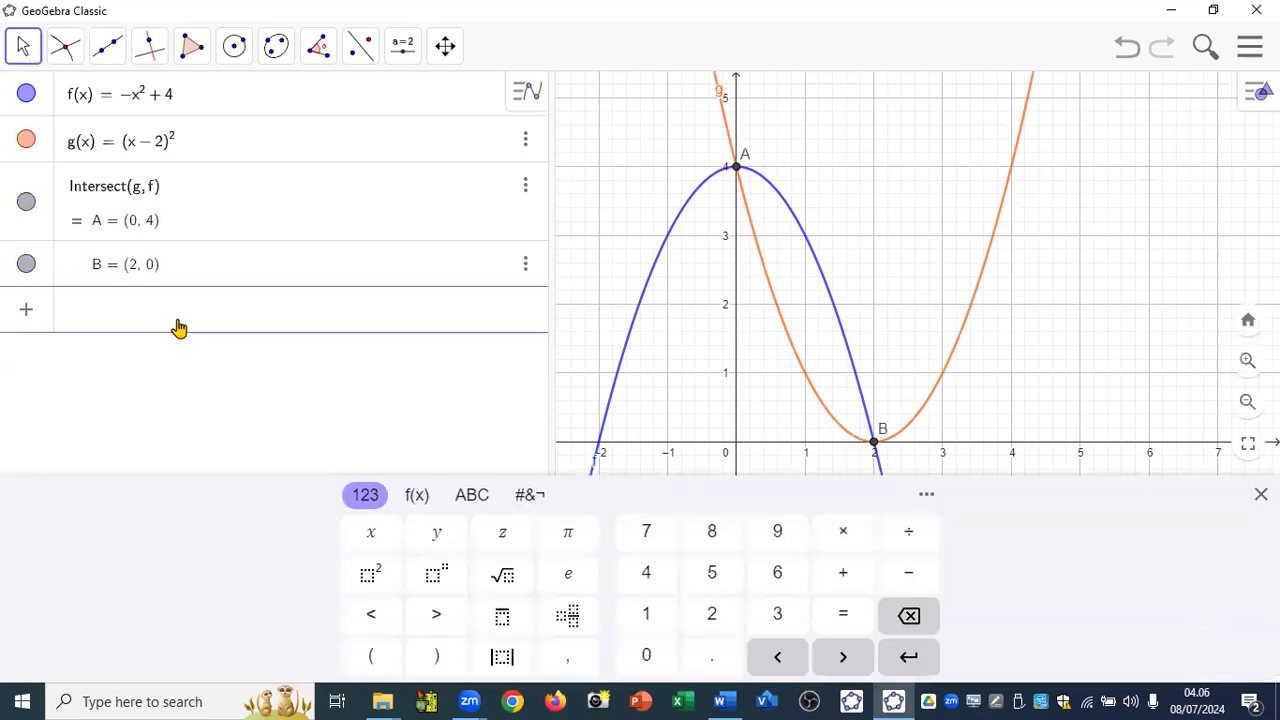
pyautogui.write('int')
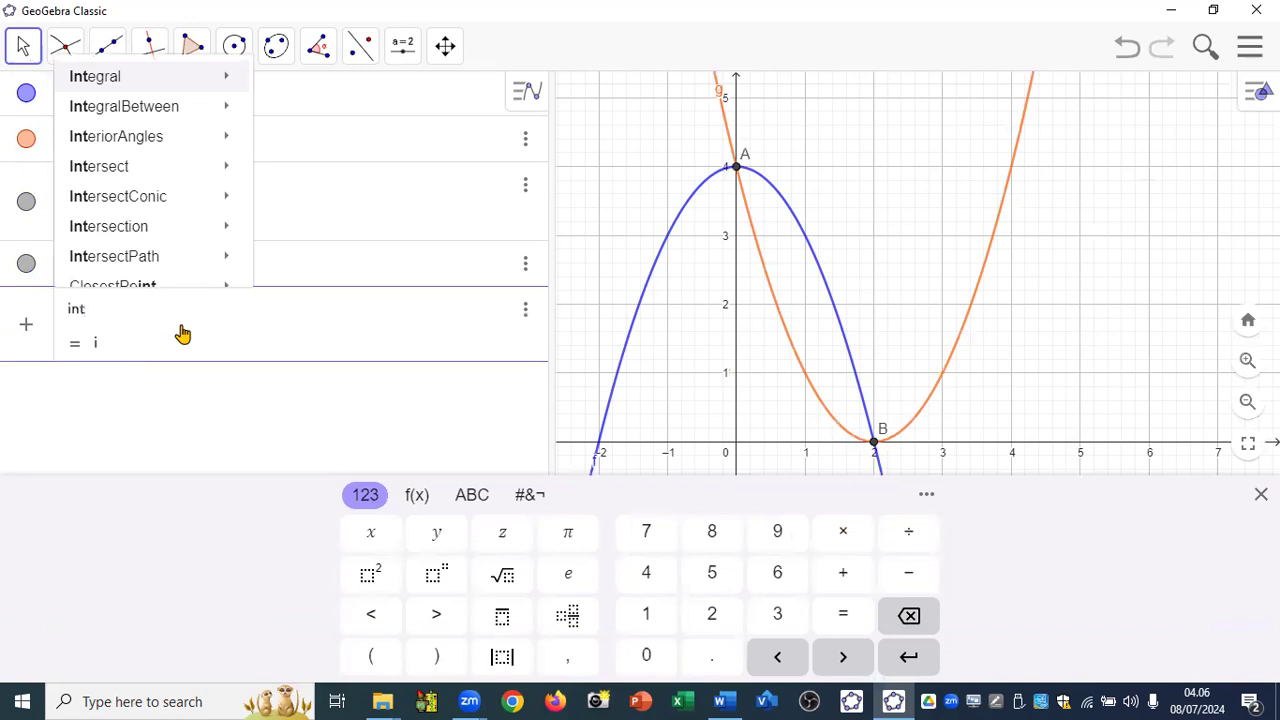
pyautogui.moveTo(183, 112)
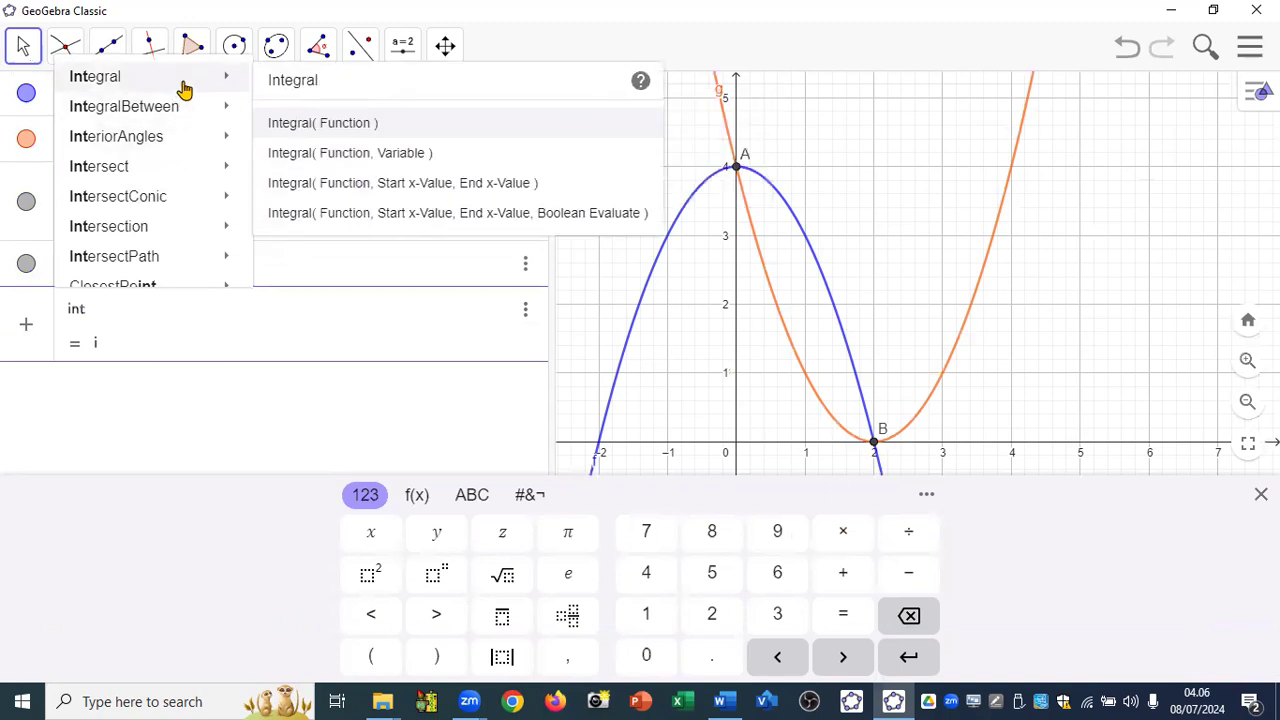
pyautogui.click(360, 195)
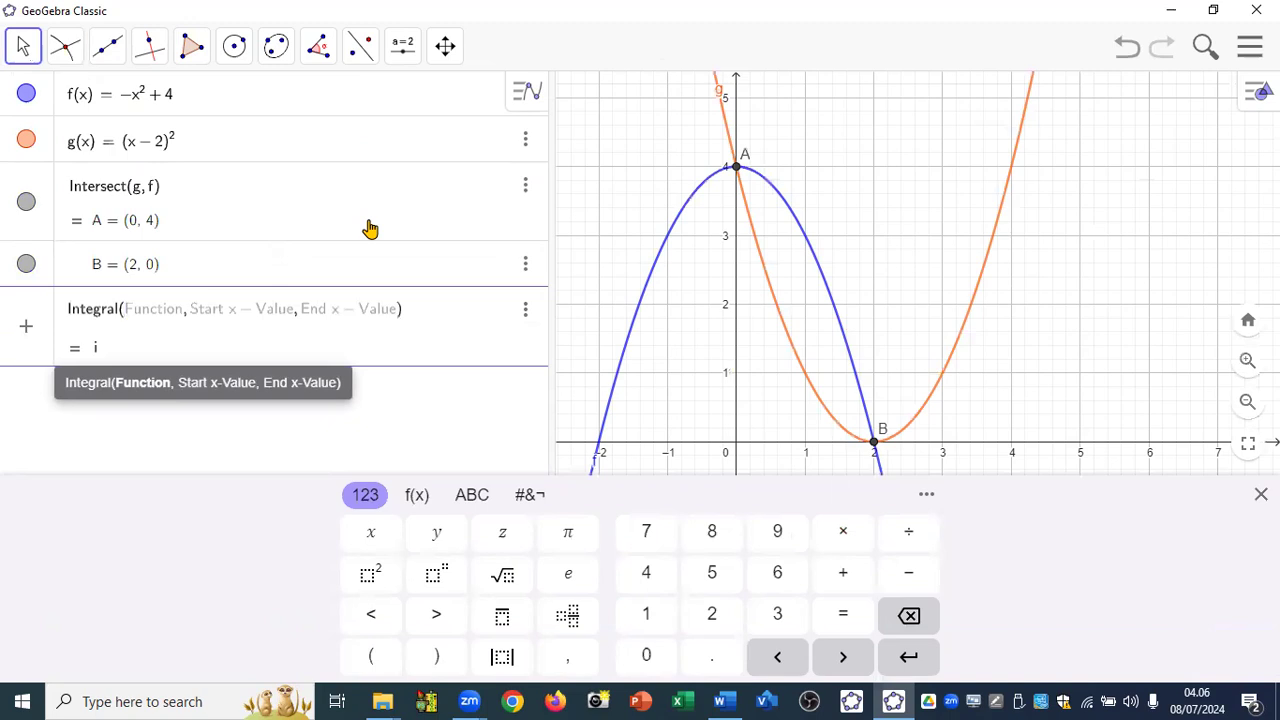
pyautogui.click(603, 468)
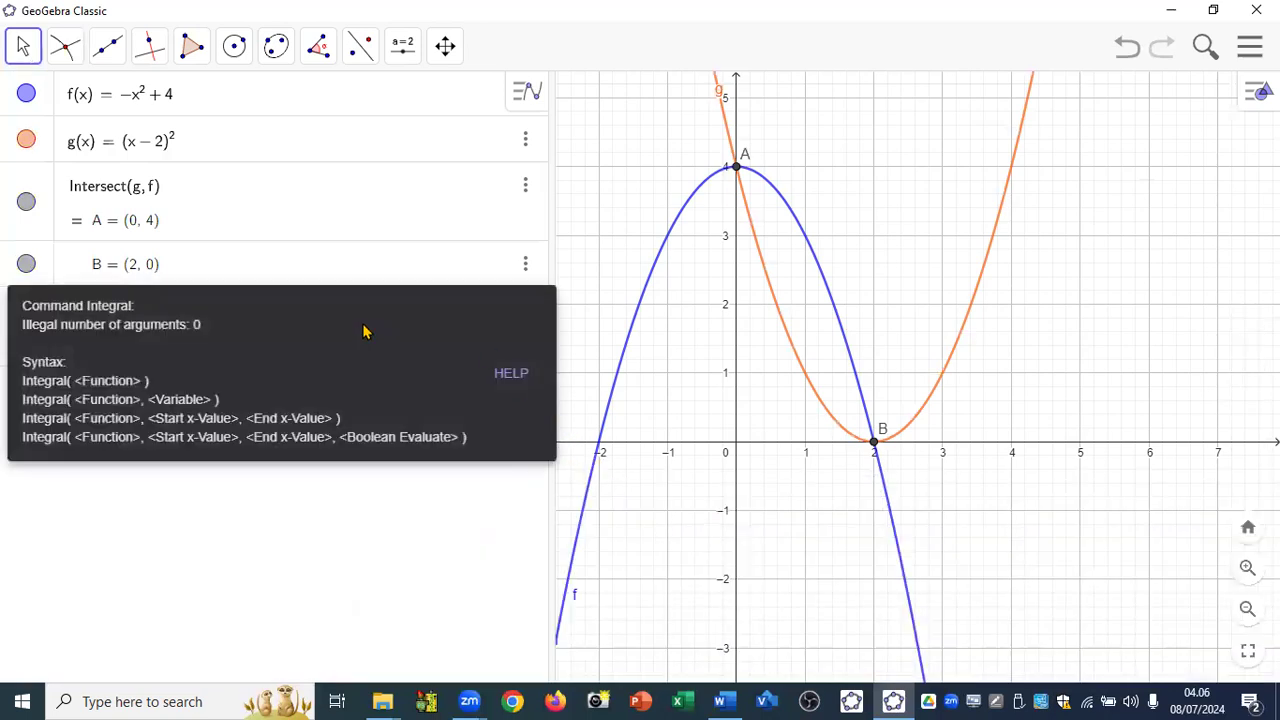
pyautogui.click(637, 371)
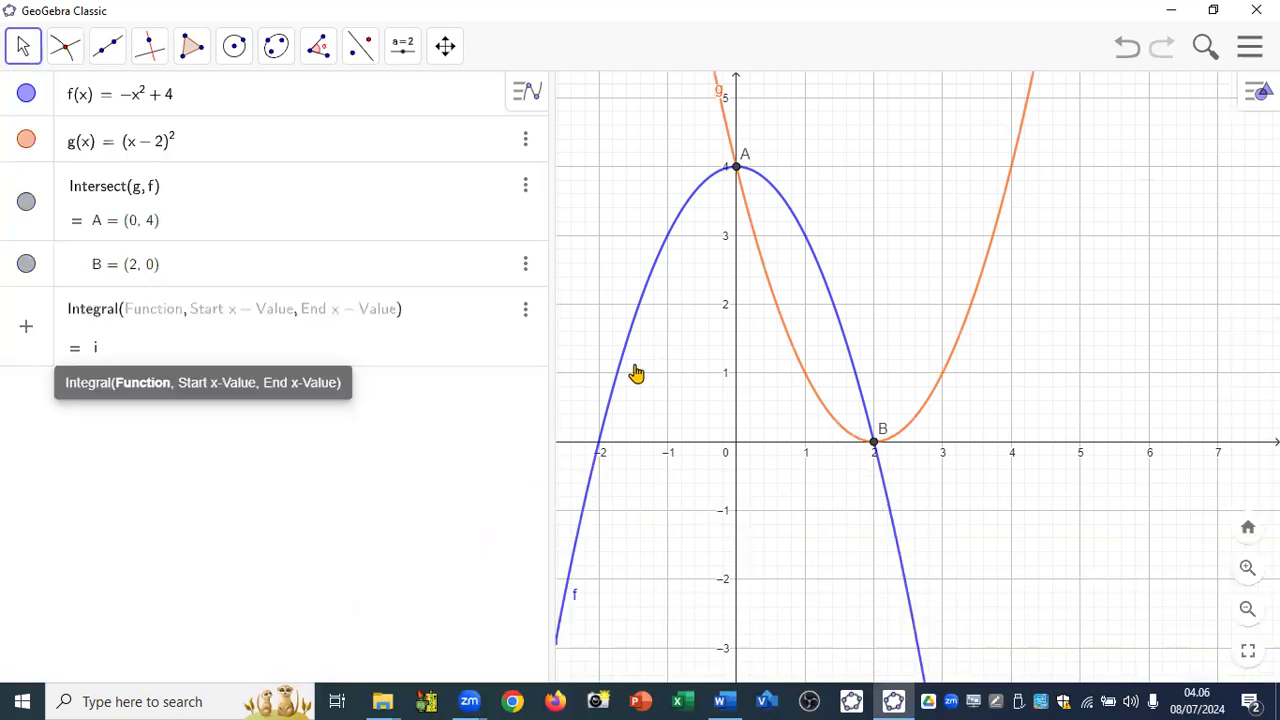
pyautogui.click(160, 317)
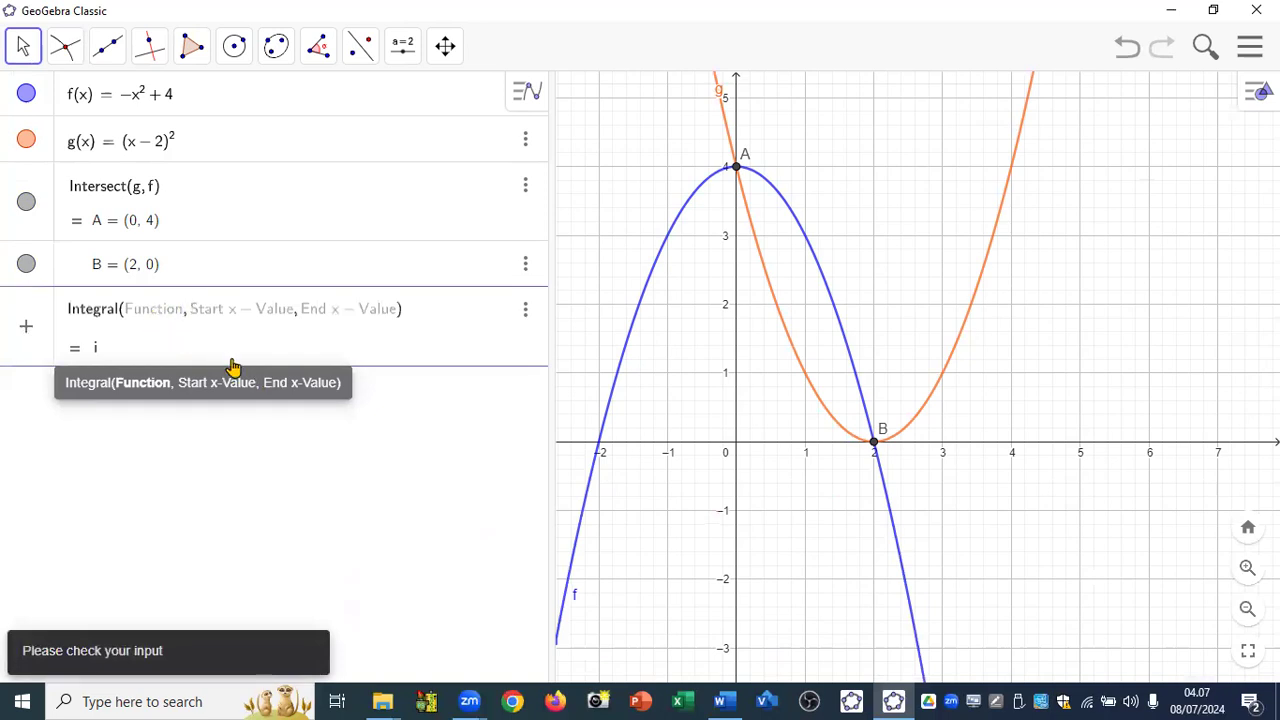
# Enter f^2 - g^2 as the function of the Integral command
pyautogui.write('f')
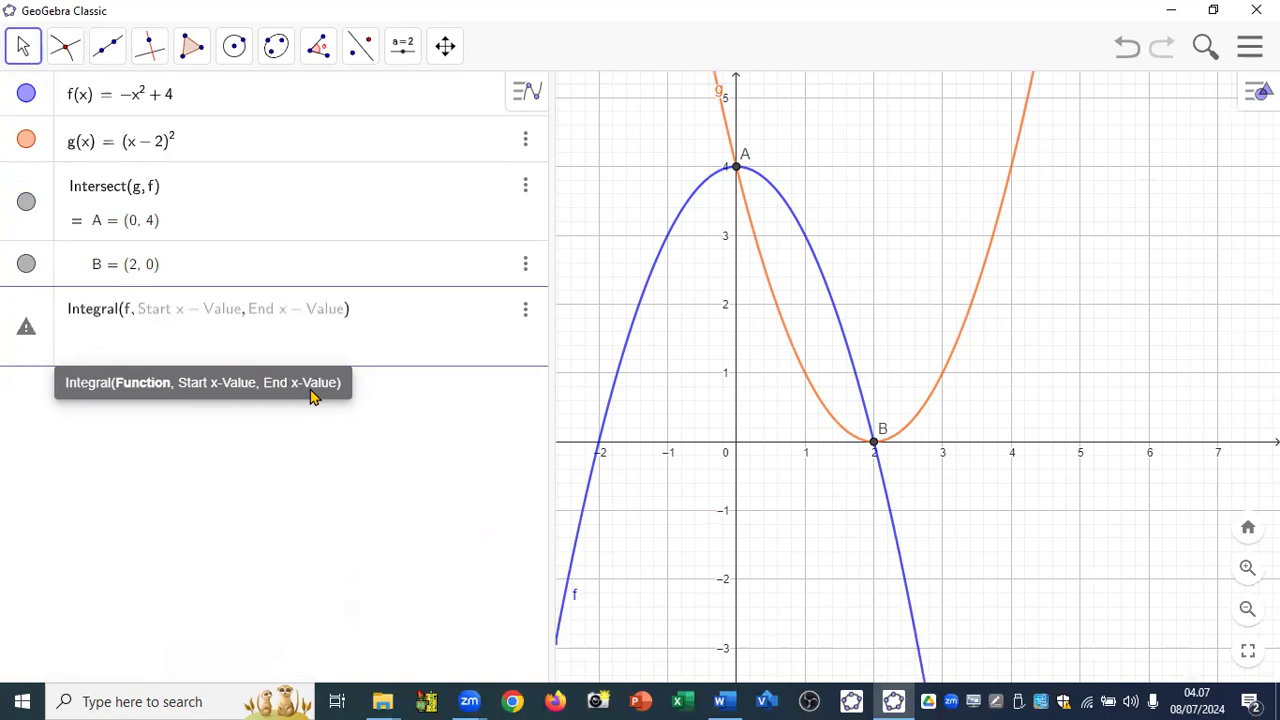
pyautogui.write('^2')
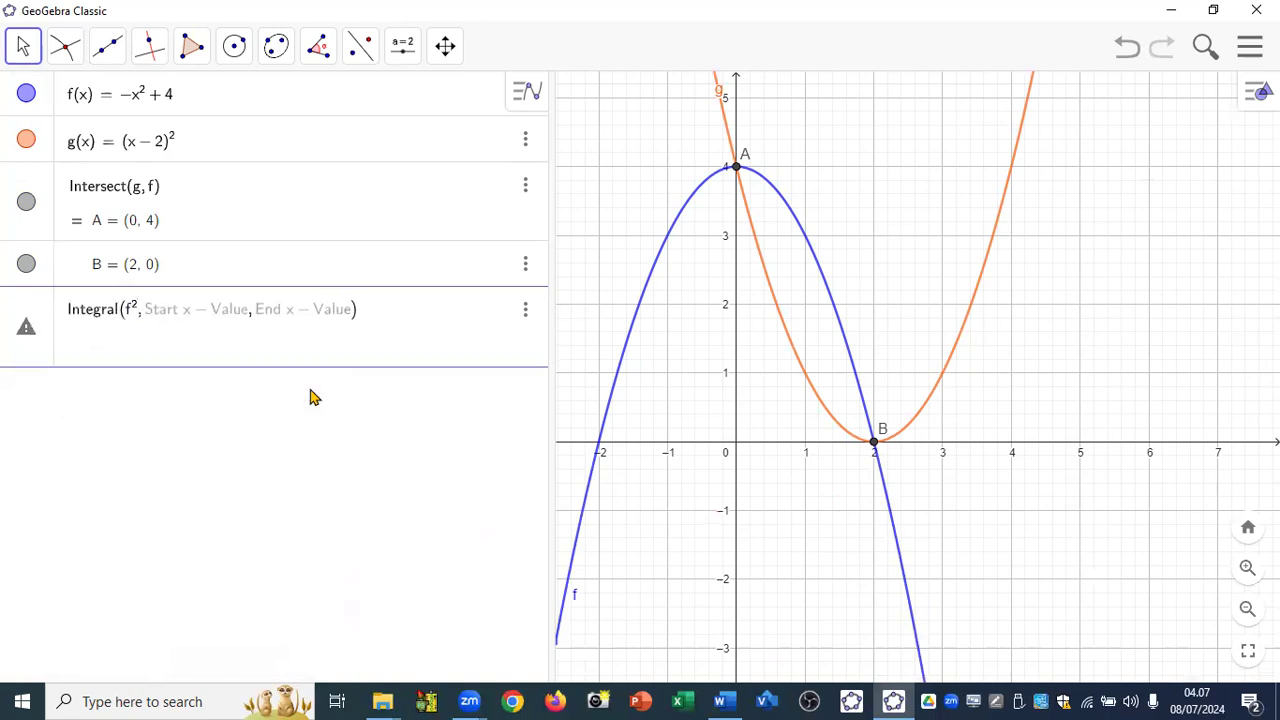
pyautogui.press('Right')
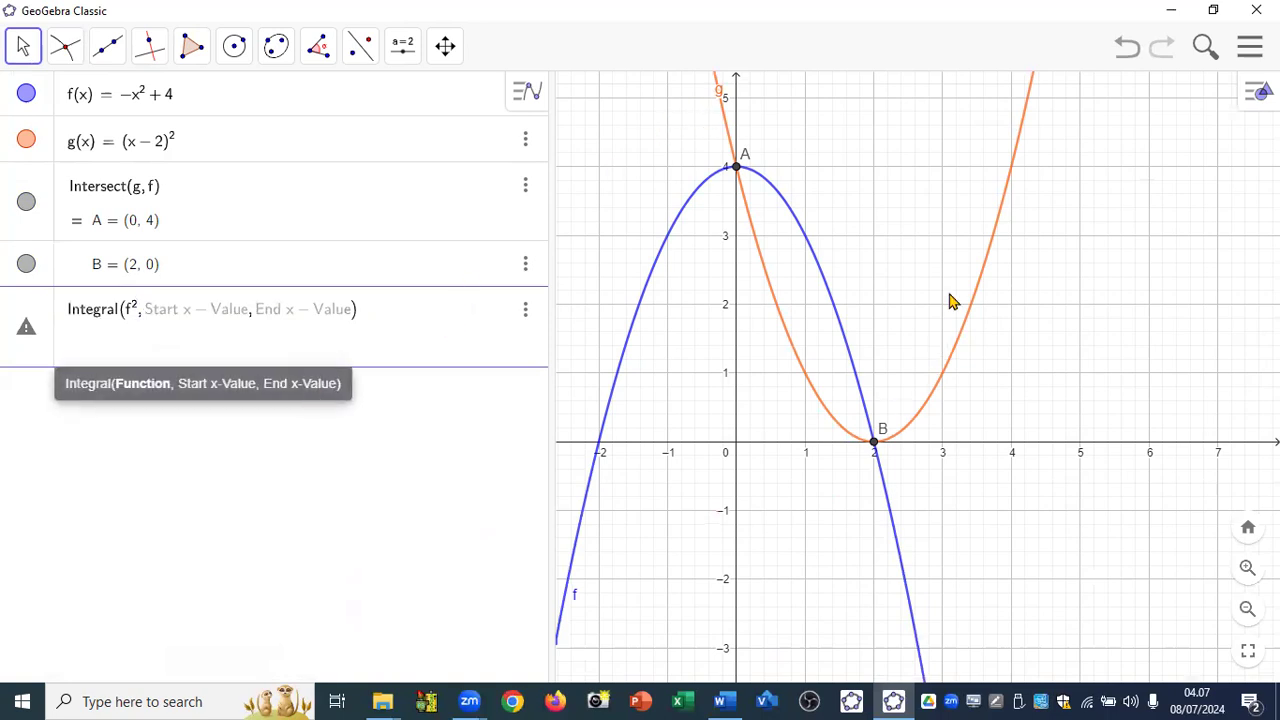
pyautogui.write('-g^2')
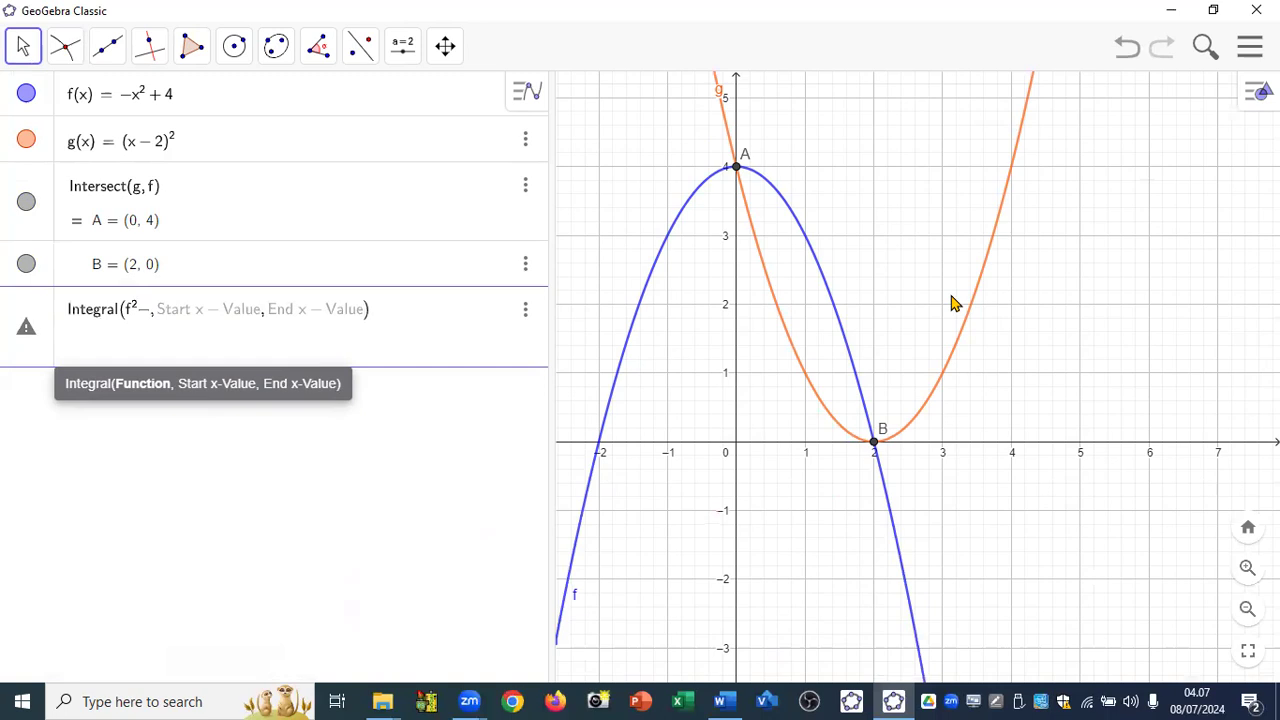
pyautogui.press('Right')
pyautogui.write(',')
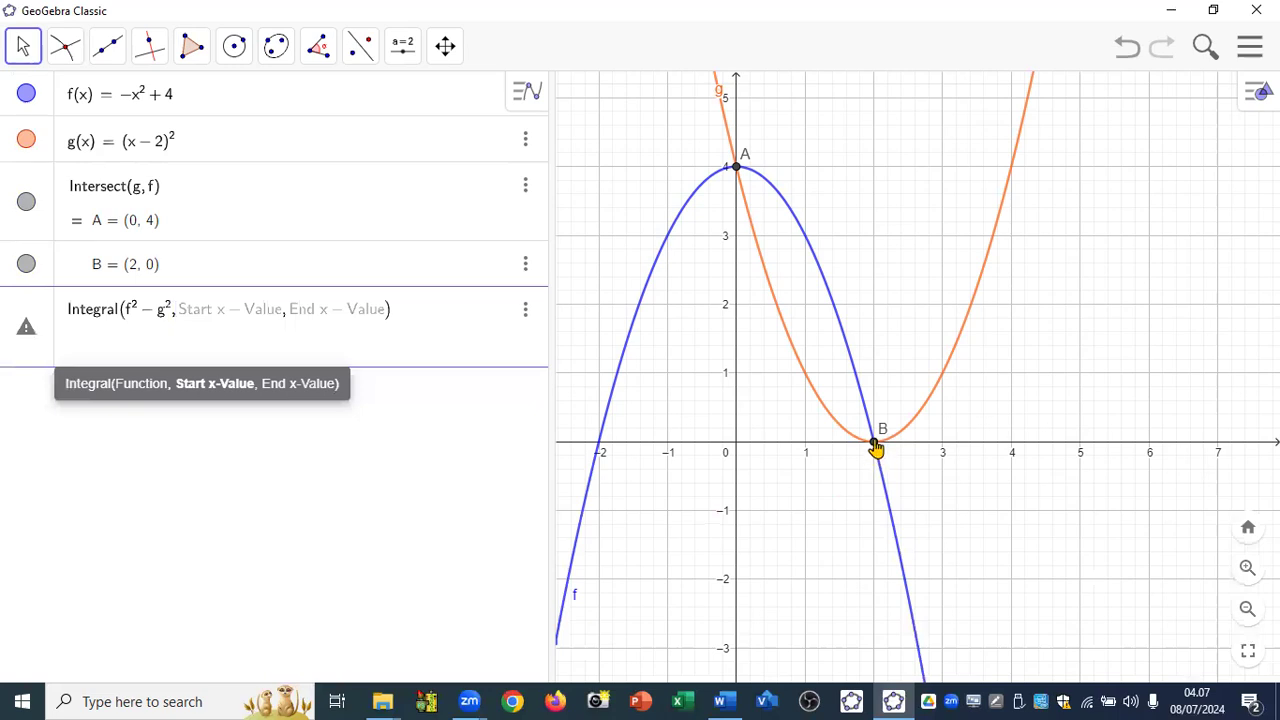
# Set the integral's start value to x(A) and its end value to x(B), and evaluate it
pyautogui.write('x(A')
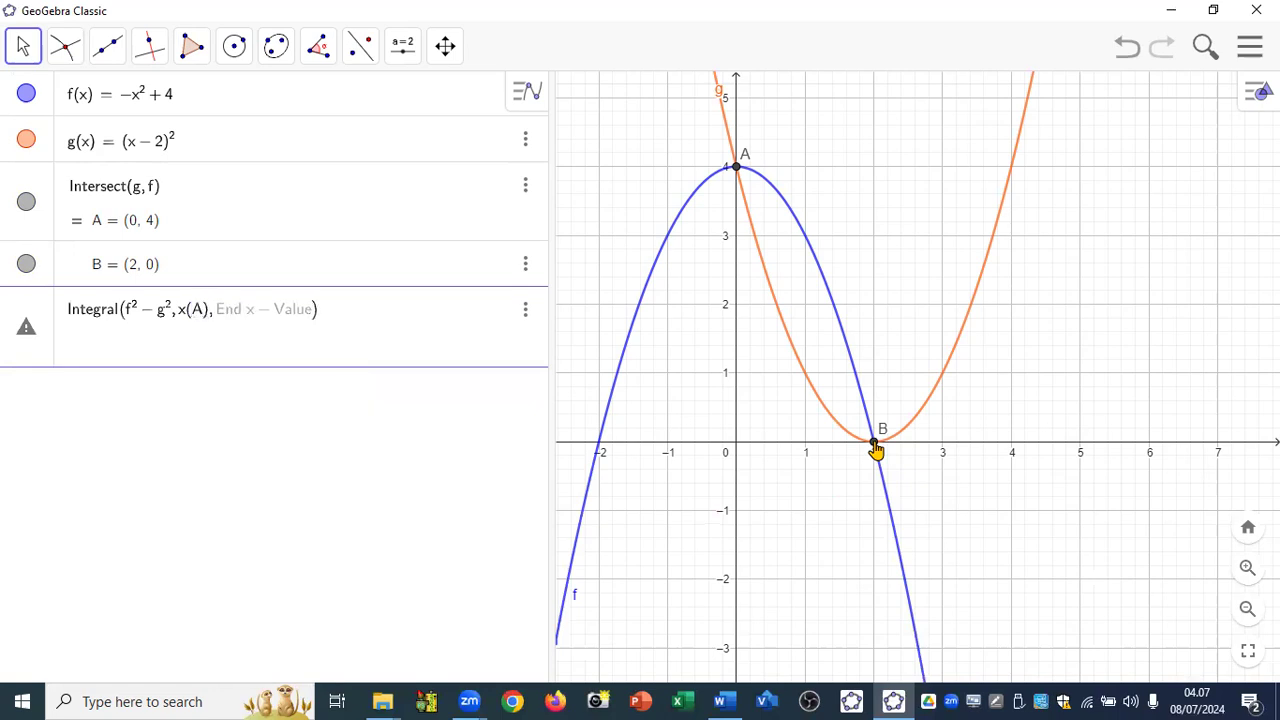
pyautogui.press('Right')
pyautogui.press('Right')
pyautogui.write('x(B')
pyautogui.press('Return')
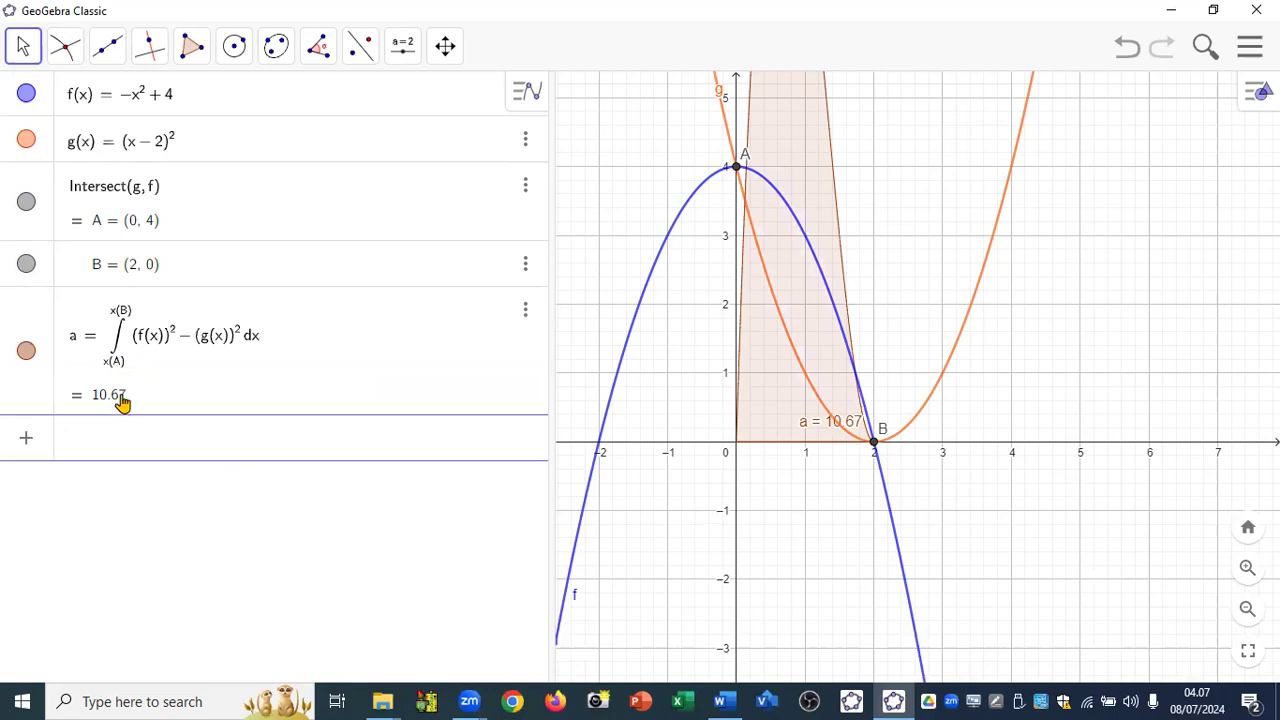
# Multiply the integral of f^2 - g^2 by π by inserting π before the Integral command
pyautogui.click(108, 341)
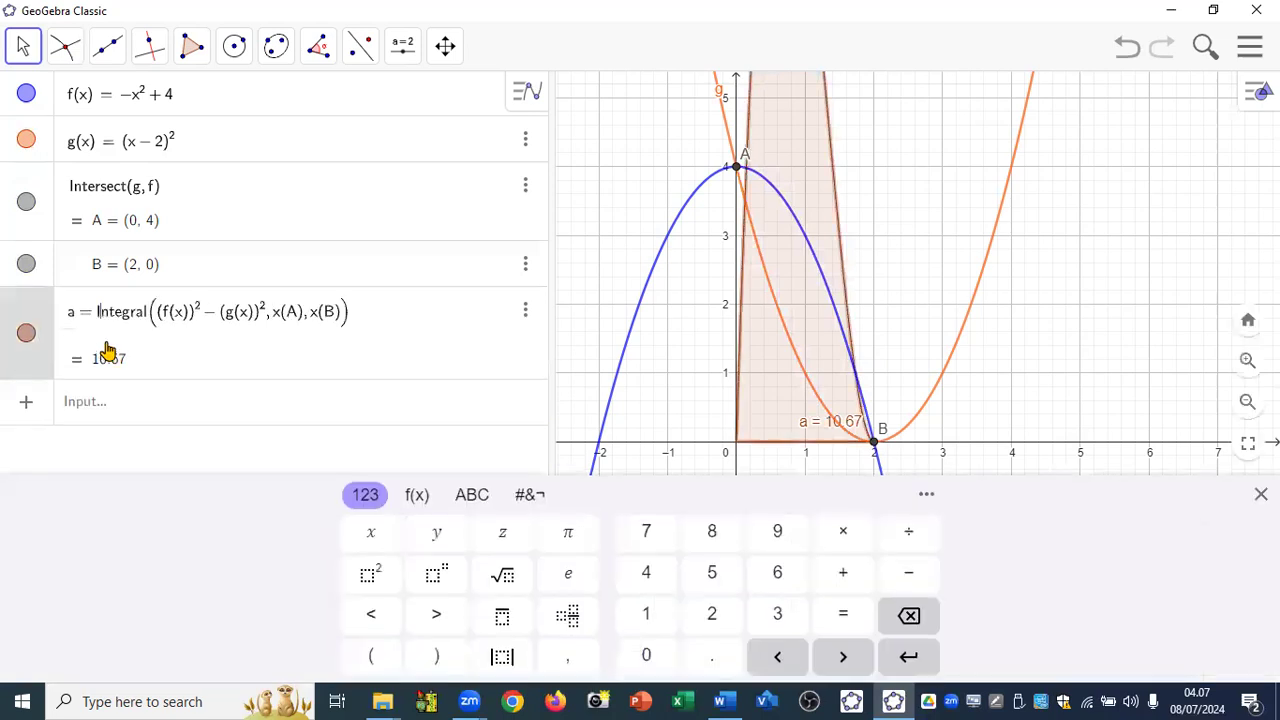
pyautogui.click(96, 318)
pyautogui.click(569, 540)
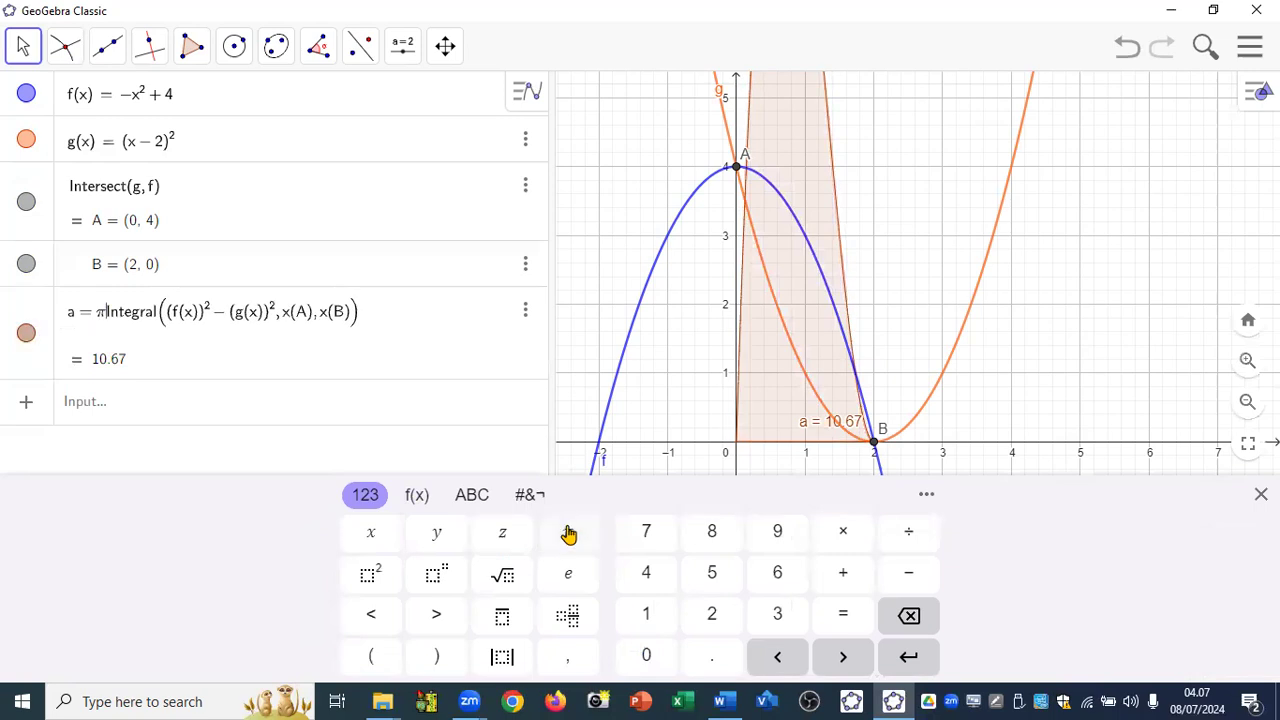
pyautogui.press('Return')
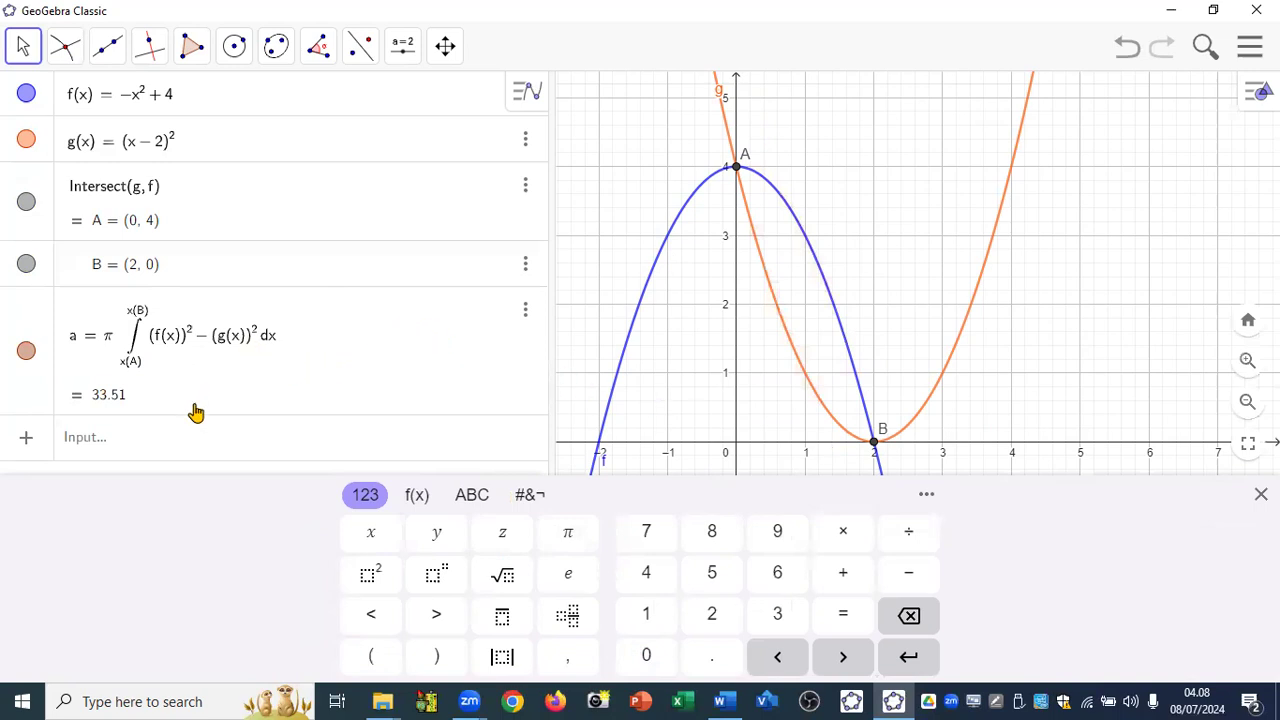
# Hide the on-screen keyboard and start an IntegralBetween command with two functions, a start x-value and an end x-value
pyautogui.click(160, 442)
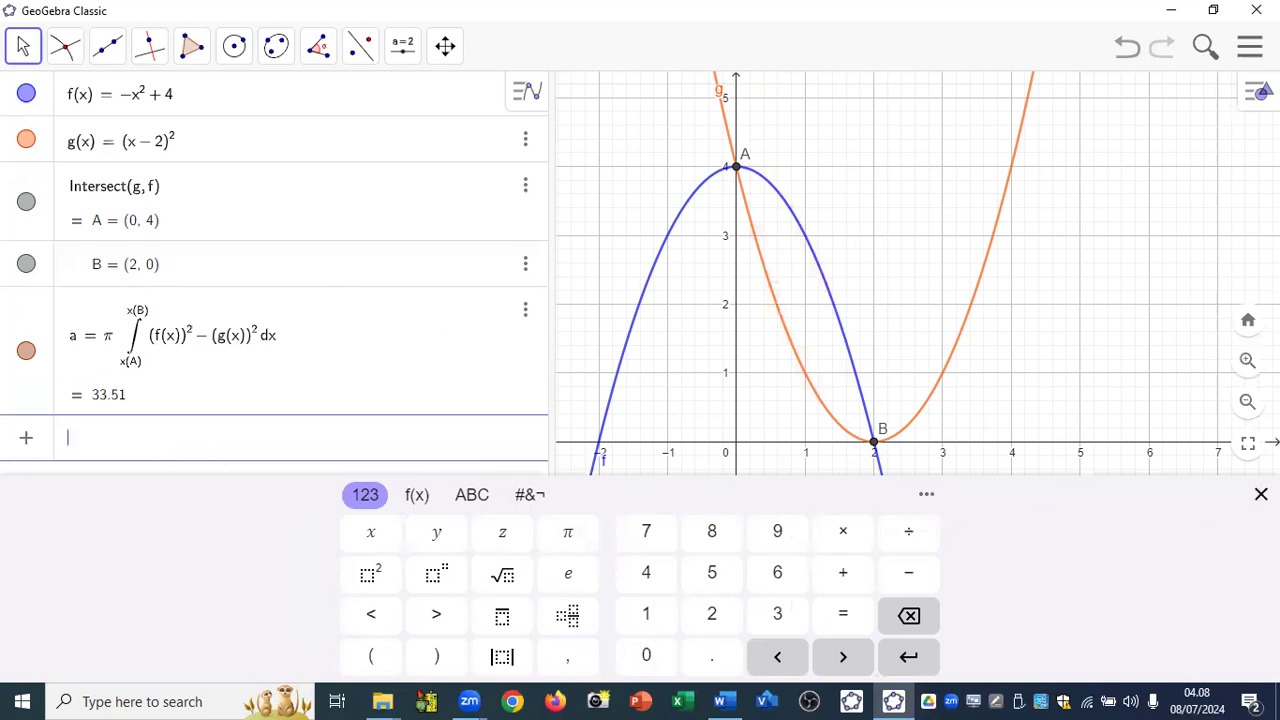
pyautogui.click(1260, 494)
pyautogui.write('int')
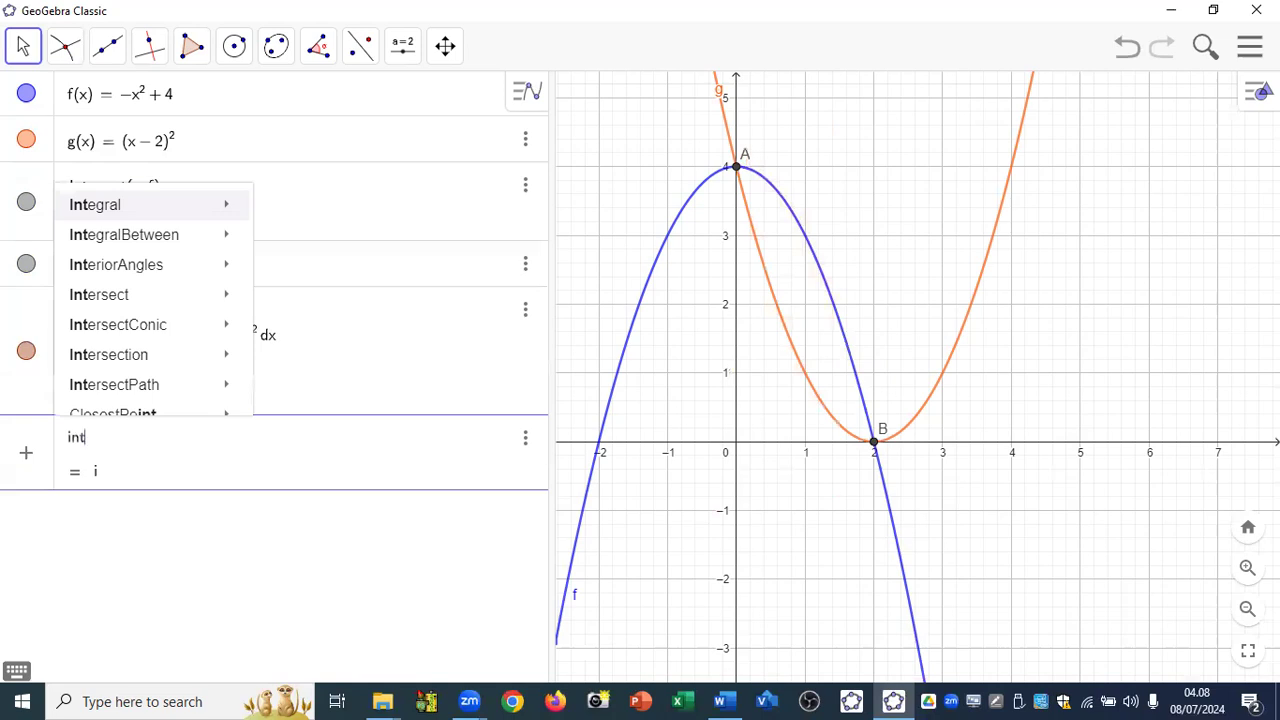
pyautogui.moveTo(186, 243)
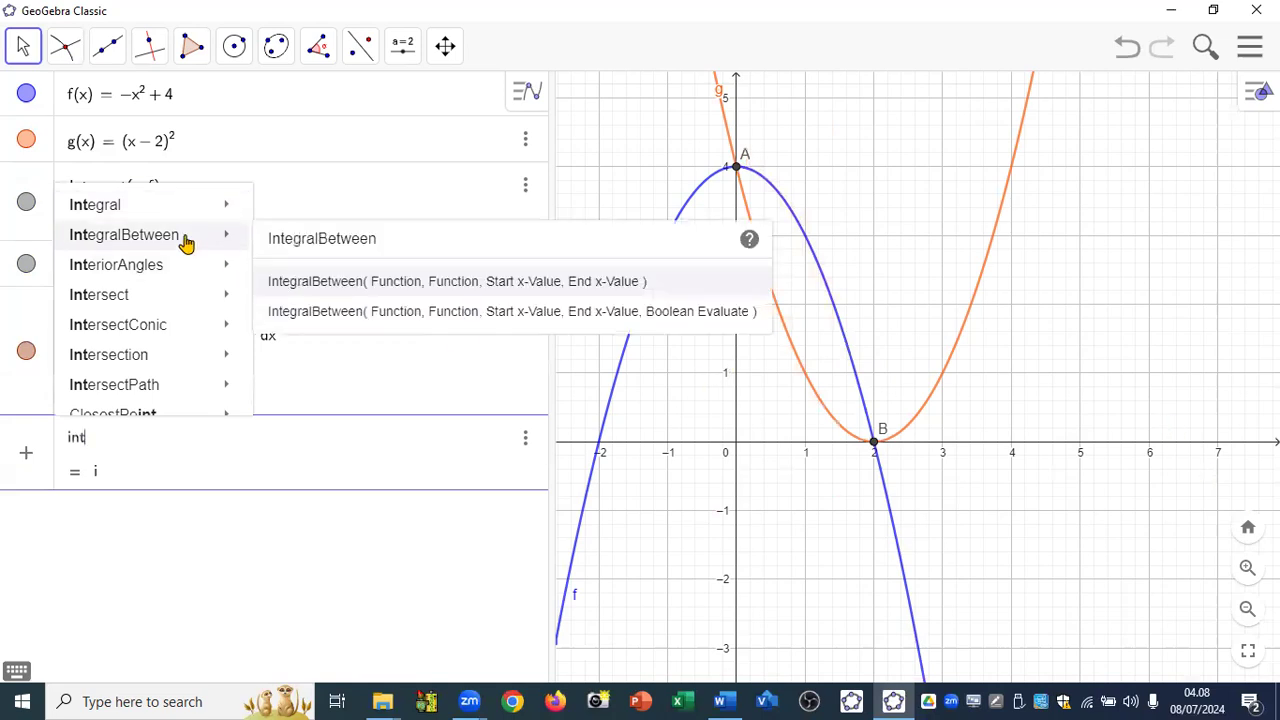
pyautogui.click(332, 287)
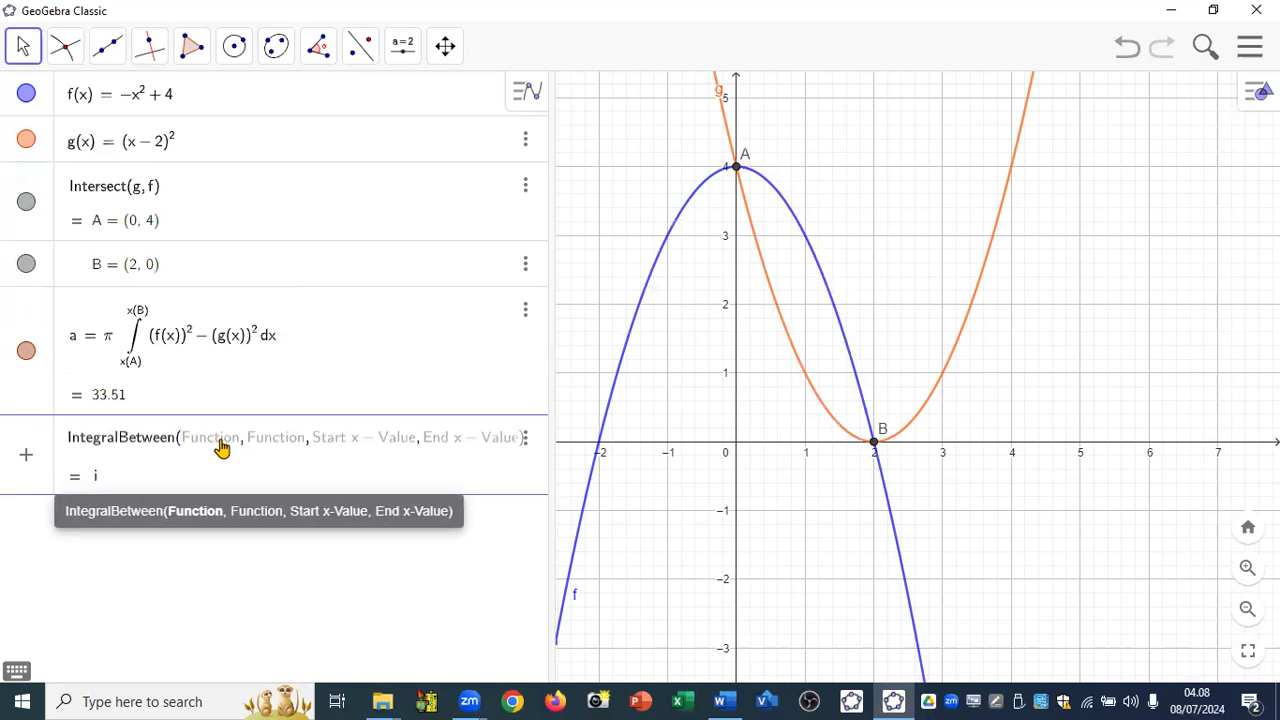
# Enter f^2 and g^2 as the two functions of the IntegralBetween command
pyautogui.write('f')
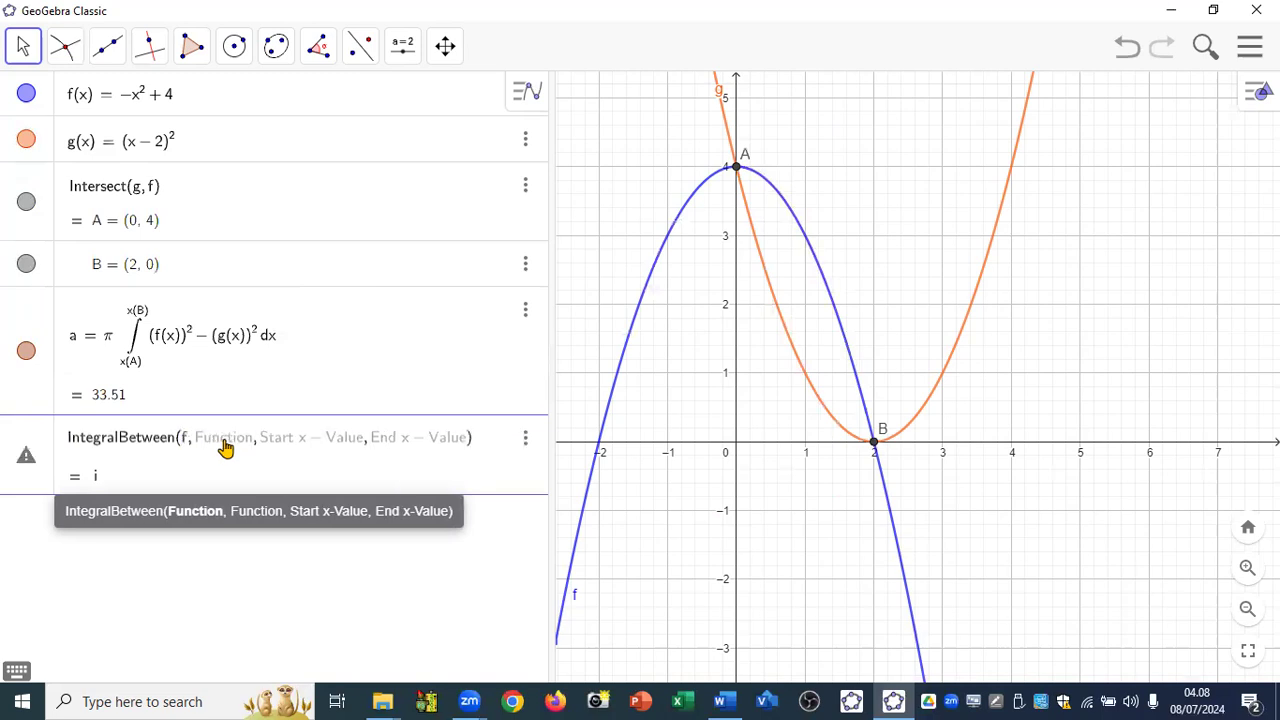
pyautogui.write('^2')
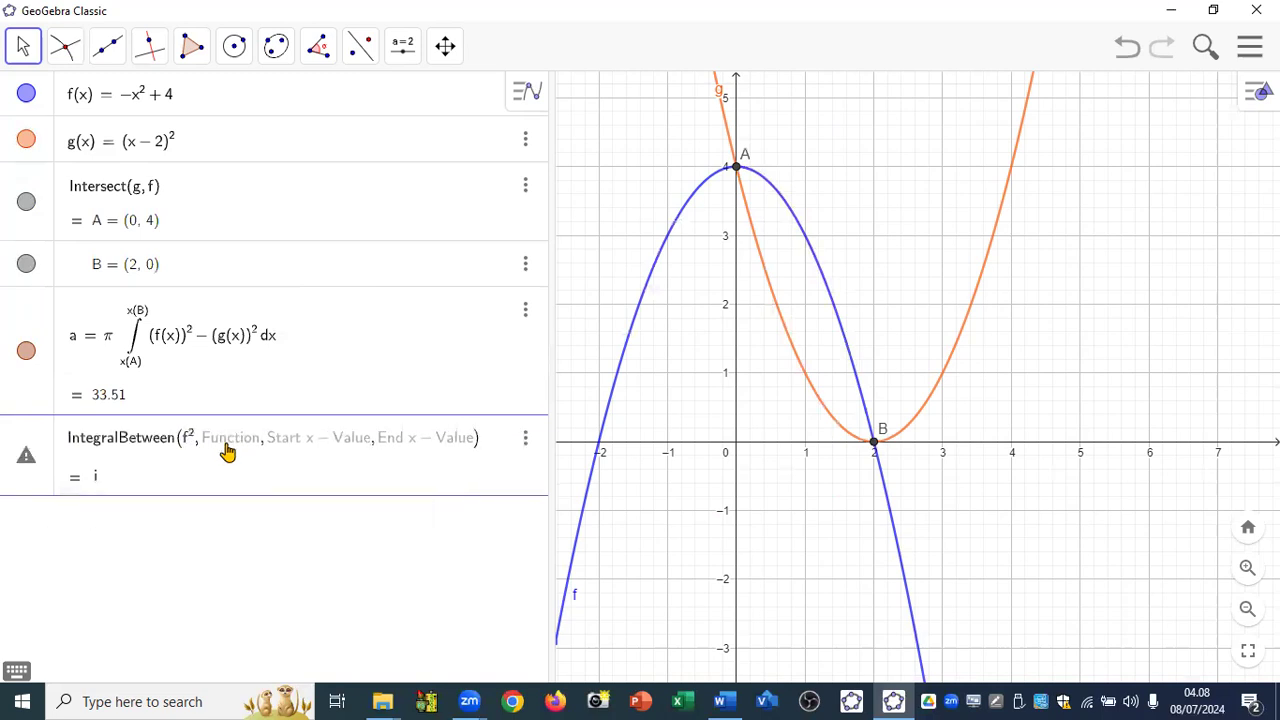
pyautogui.press('Right')
pyautogui.write(',g^2')
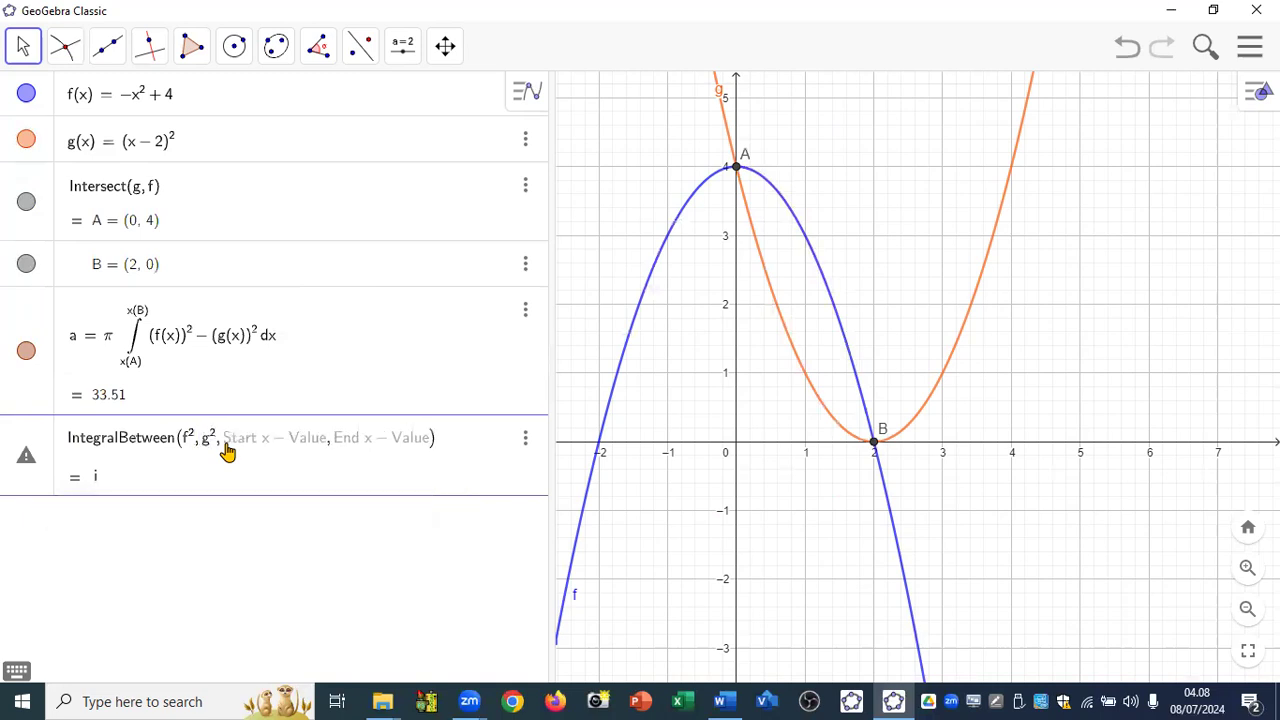
pyautogui.press('Right')
pyautogui.write(', ')
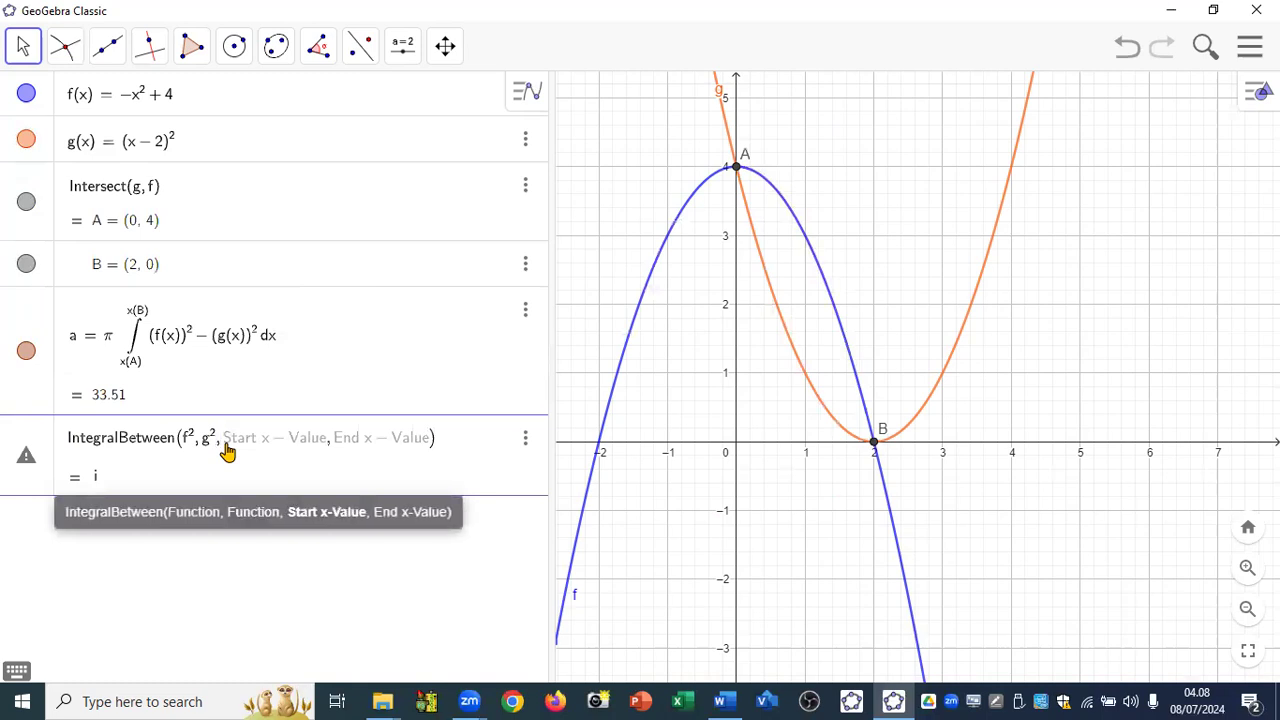
# Set the IntegralBetween start x-value to x(A) and end x-value to x(B), and evaluate the command
pyautogui.write('x')
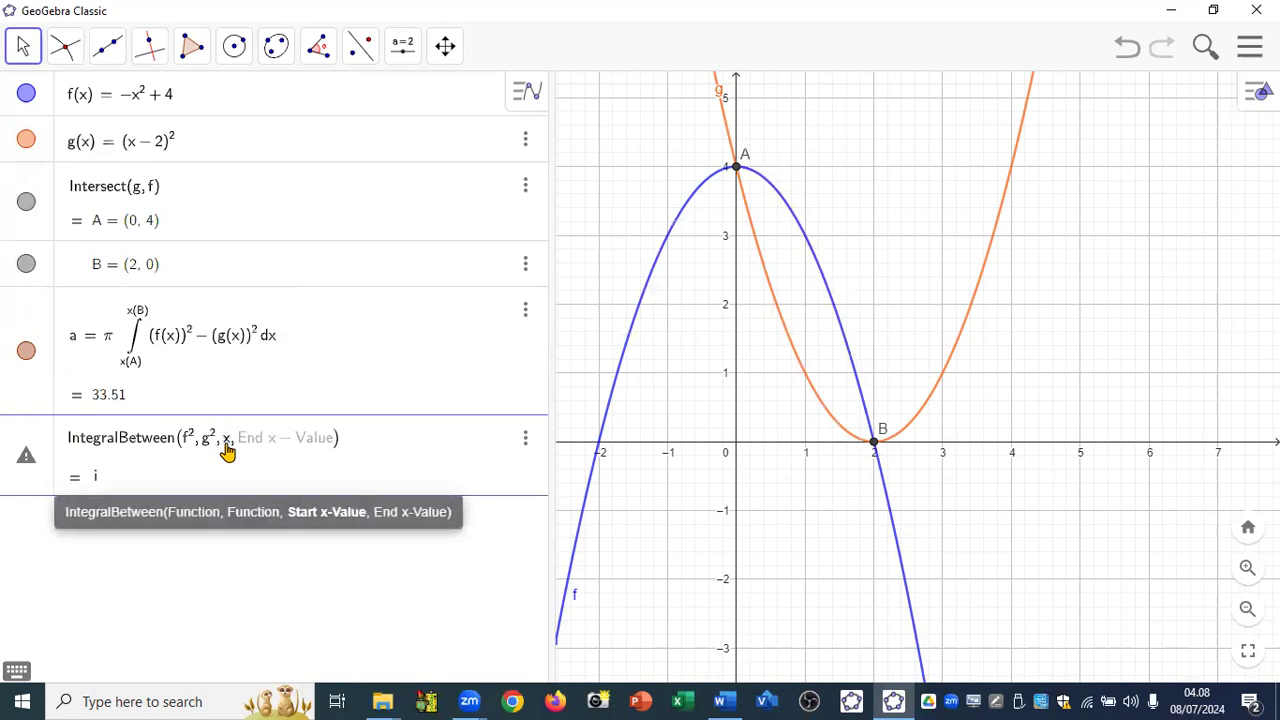
pyautogui.write('(')
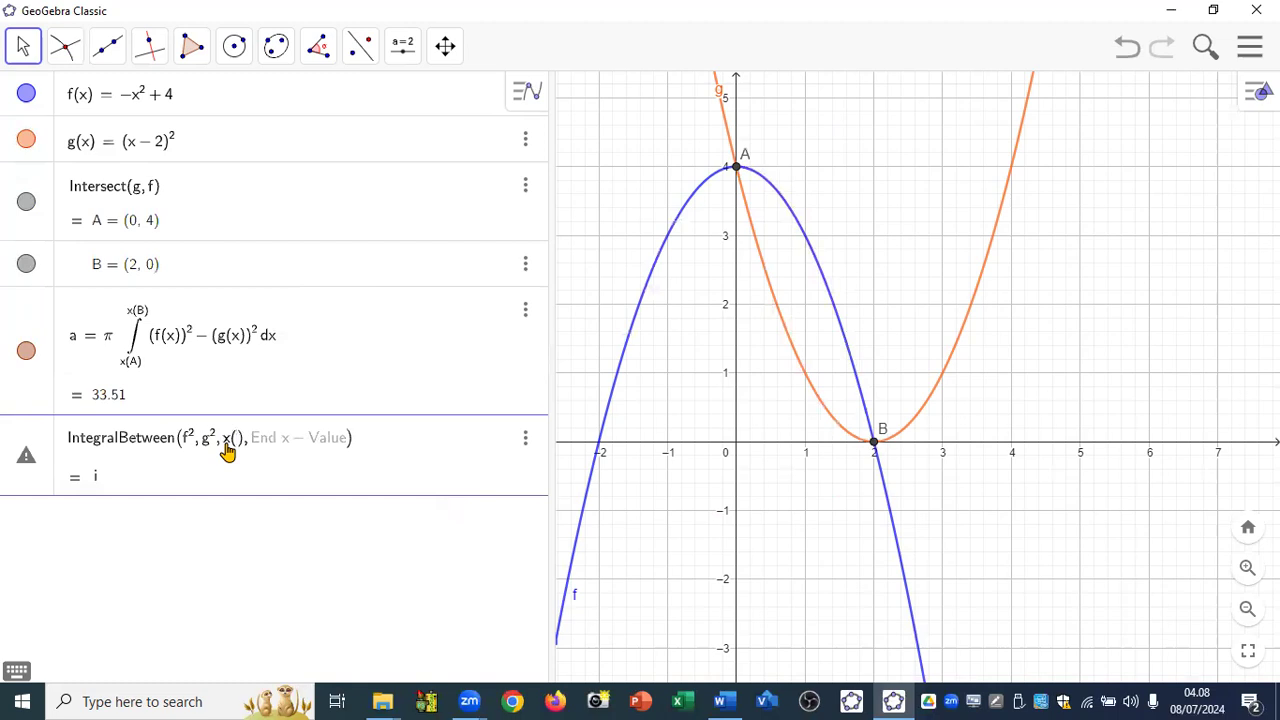
pyautogui.write('A)')
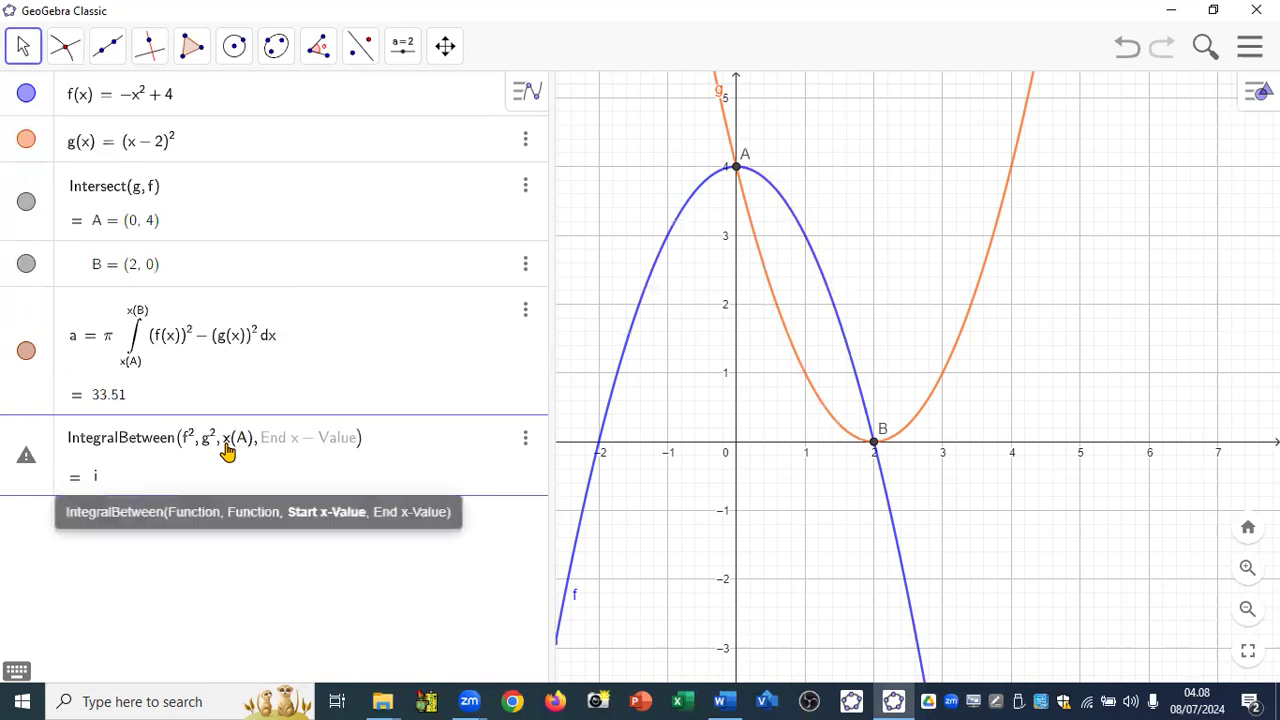
pyautogui.write('x(B)')
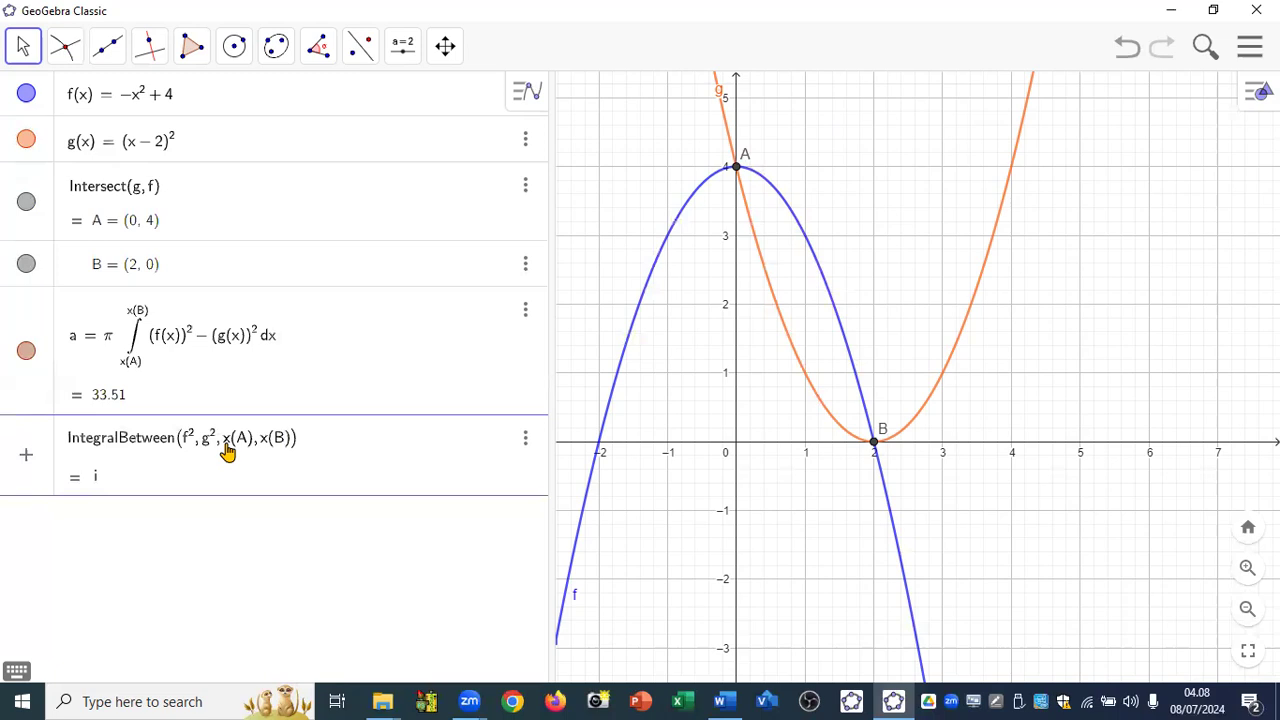
pyautogui.press('Return')
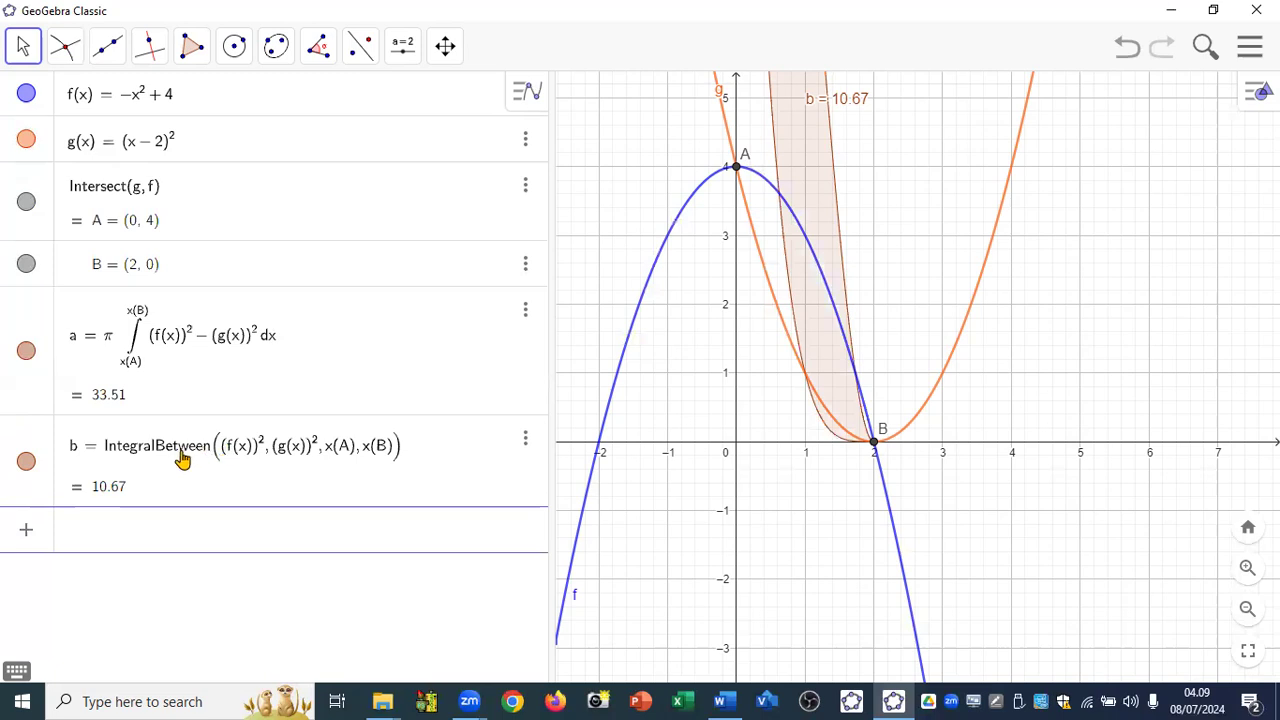
# Multiply the IntegralBetween result by π by inserting π before the command
pyautogui.click(180, 458)
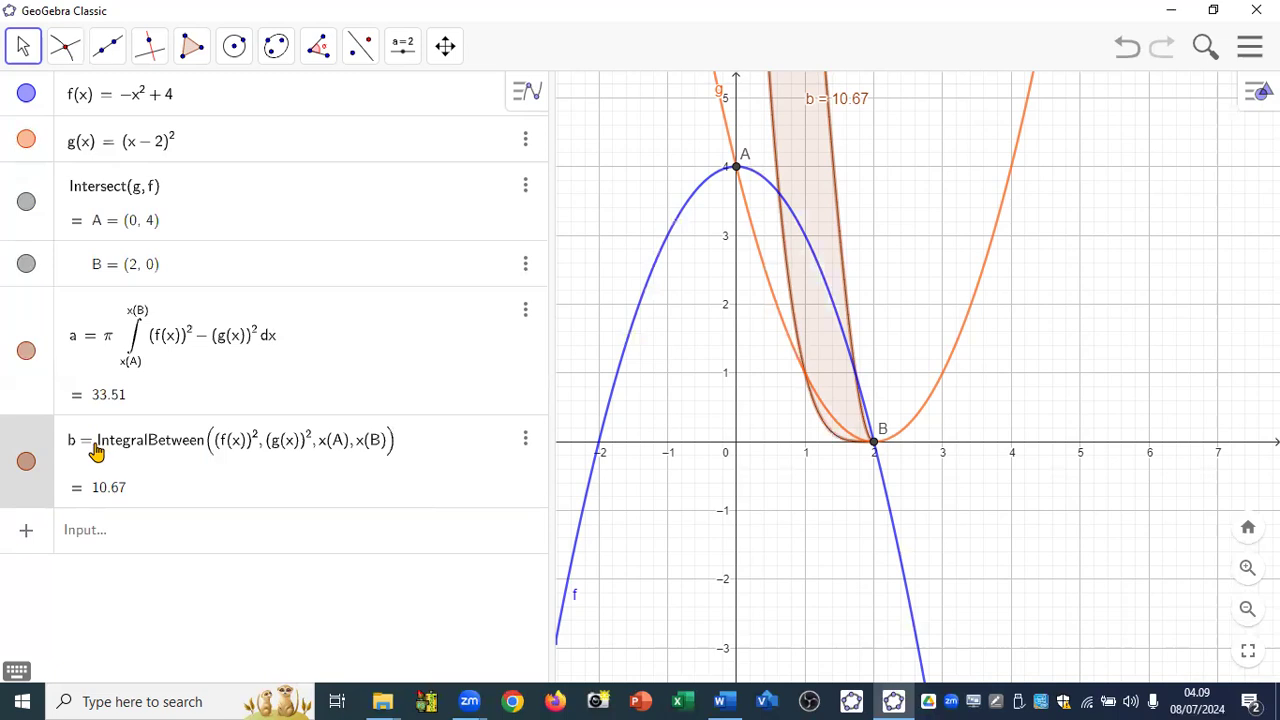
pyautogui.click(17, 672)
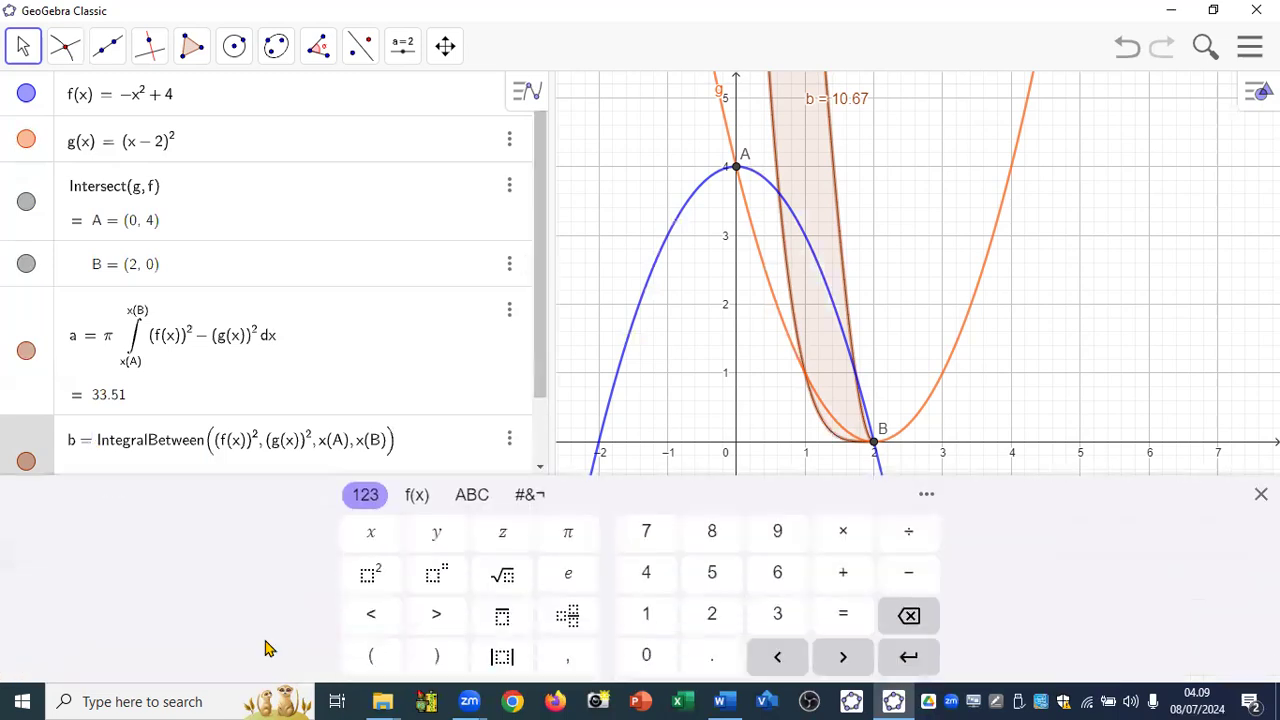
pyautogui.click(568, 548)
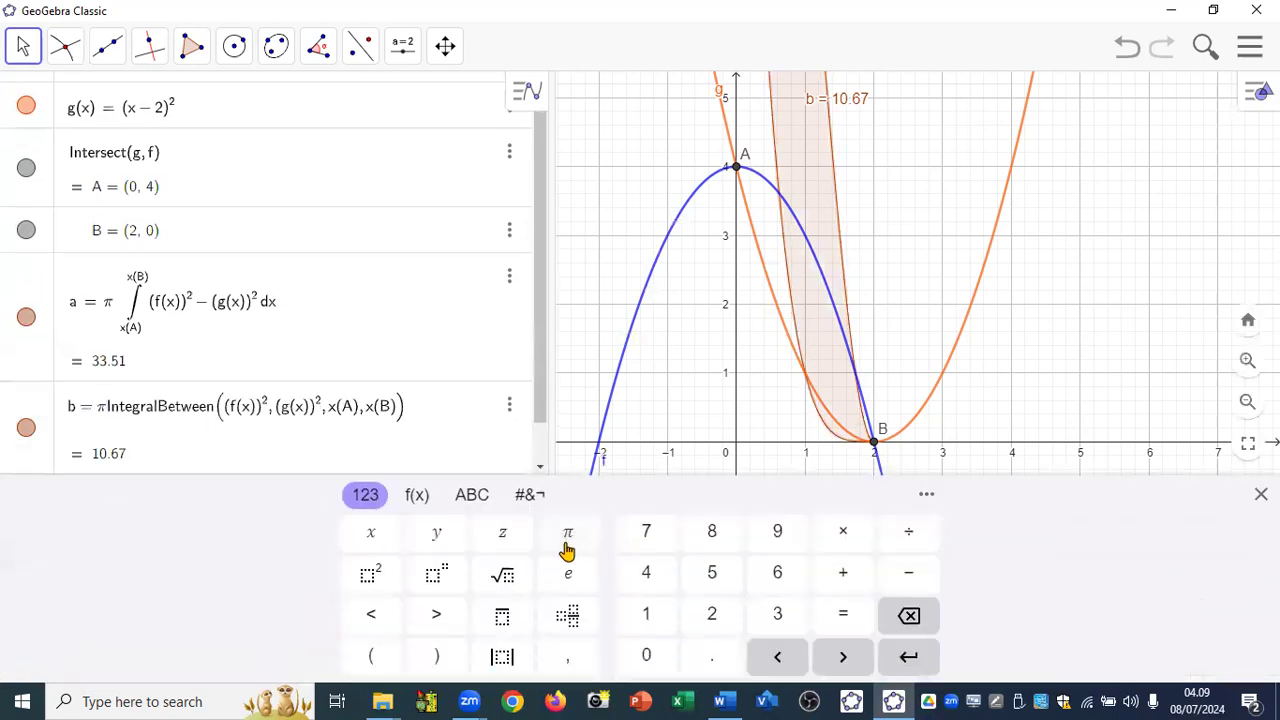
pyautogui.press('Return')
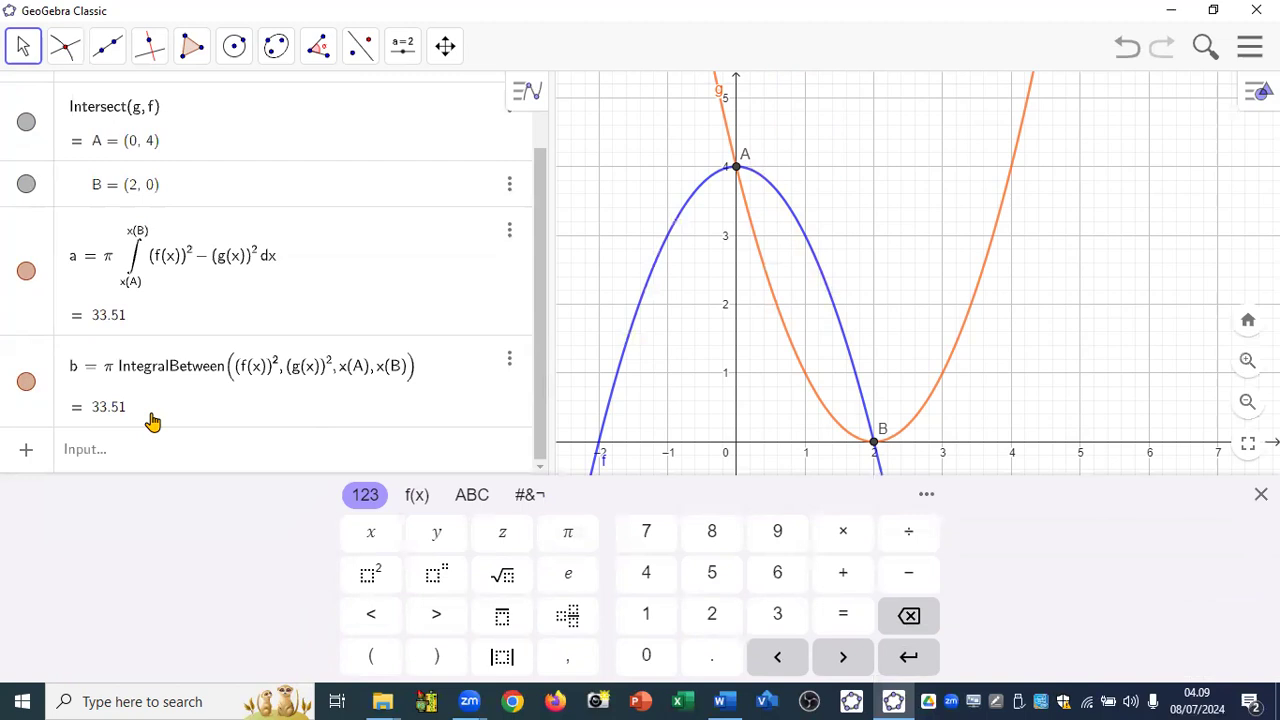
# Delete the integrals, the intersection points and the functions f and g, leaving the construction empty
pyautogui.rightClick(240, 143)
pyautogui.click(314, 360)
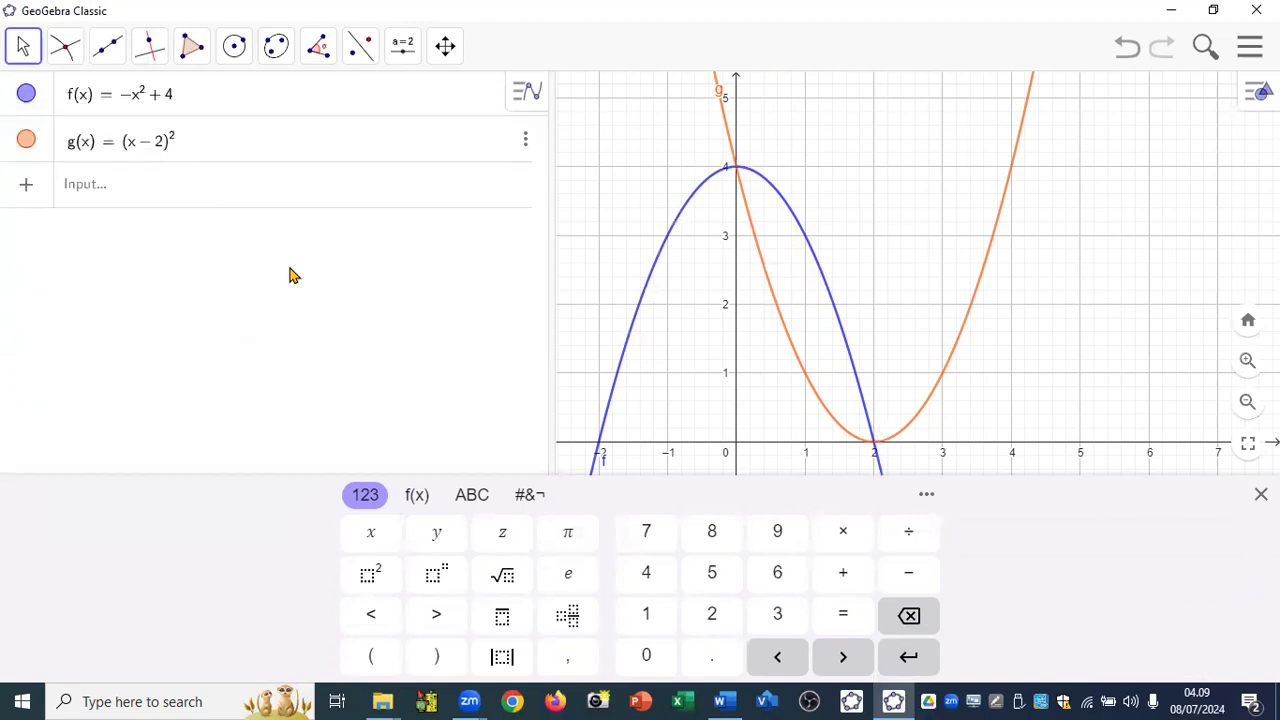
pyautogui.rightClick(205, 100)
pyautogui.click(280, 289)
pyautogui.rightClick(197, 103)
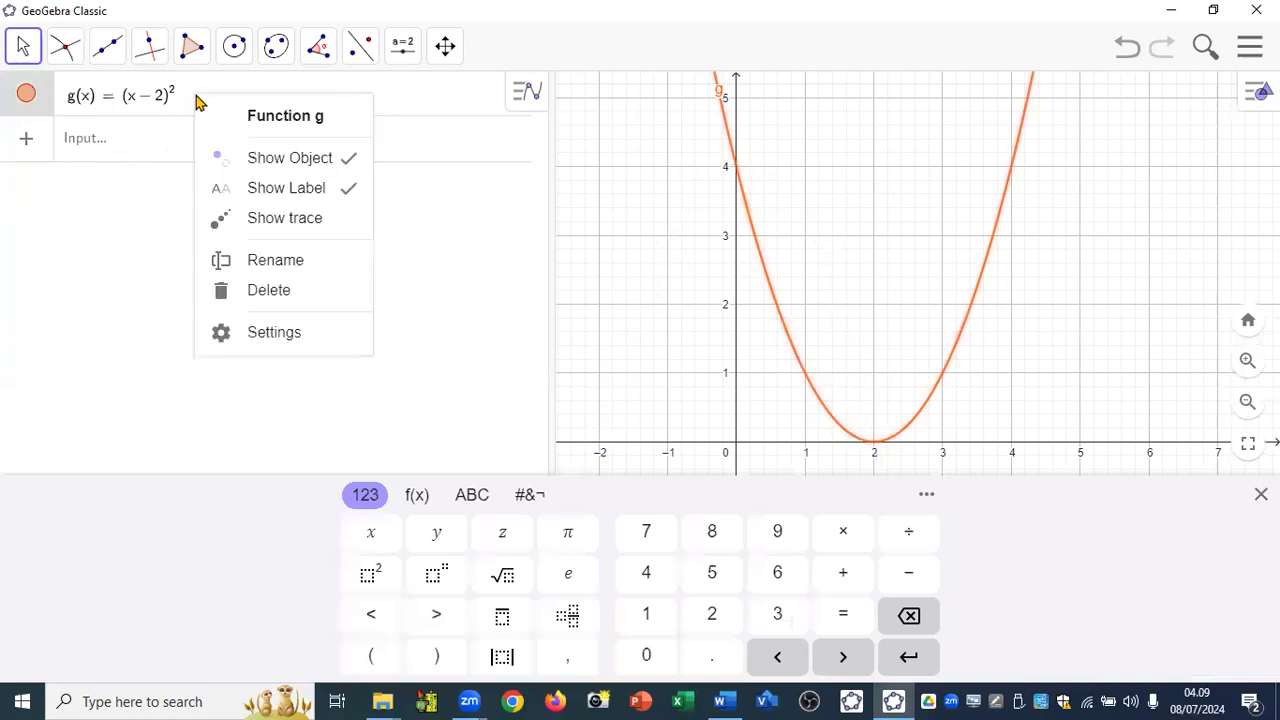
pyautogui.click(256, 293)
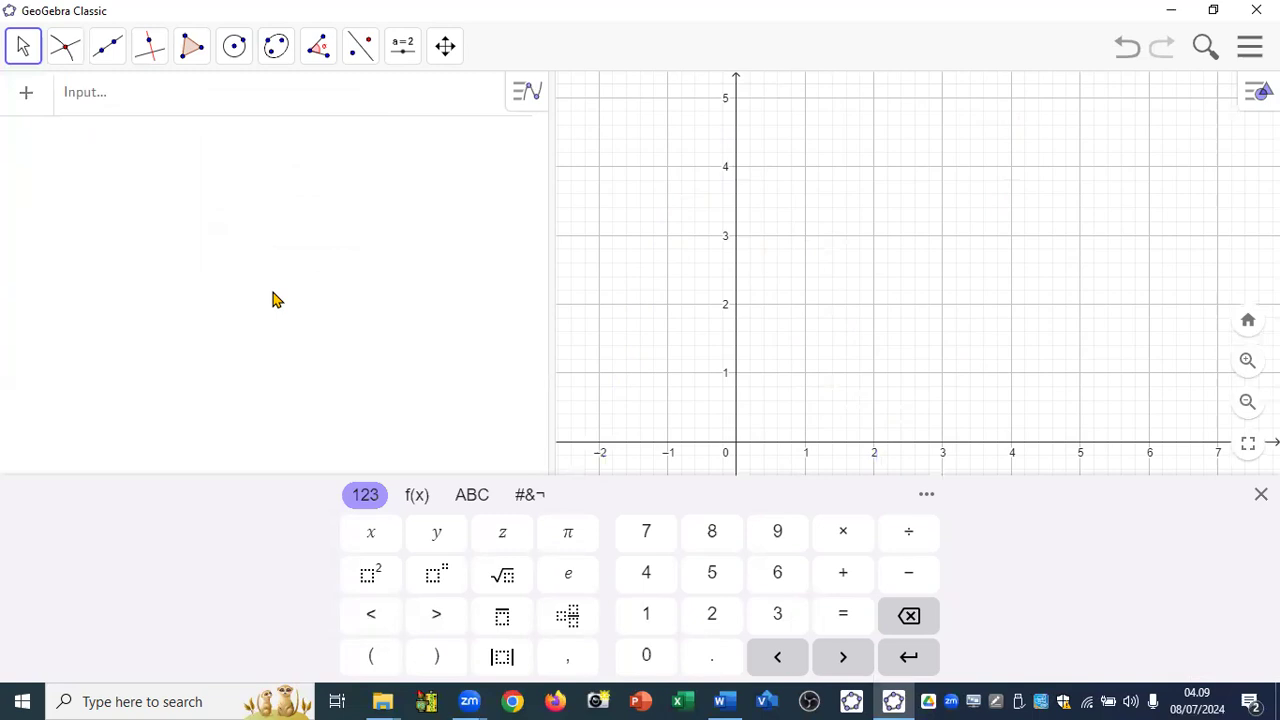
# Switch to the Word document and read the section on the shell method (Metode Kulit Tabung)
pyautogui.moveTo(727, 697)
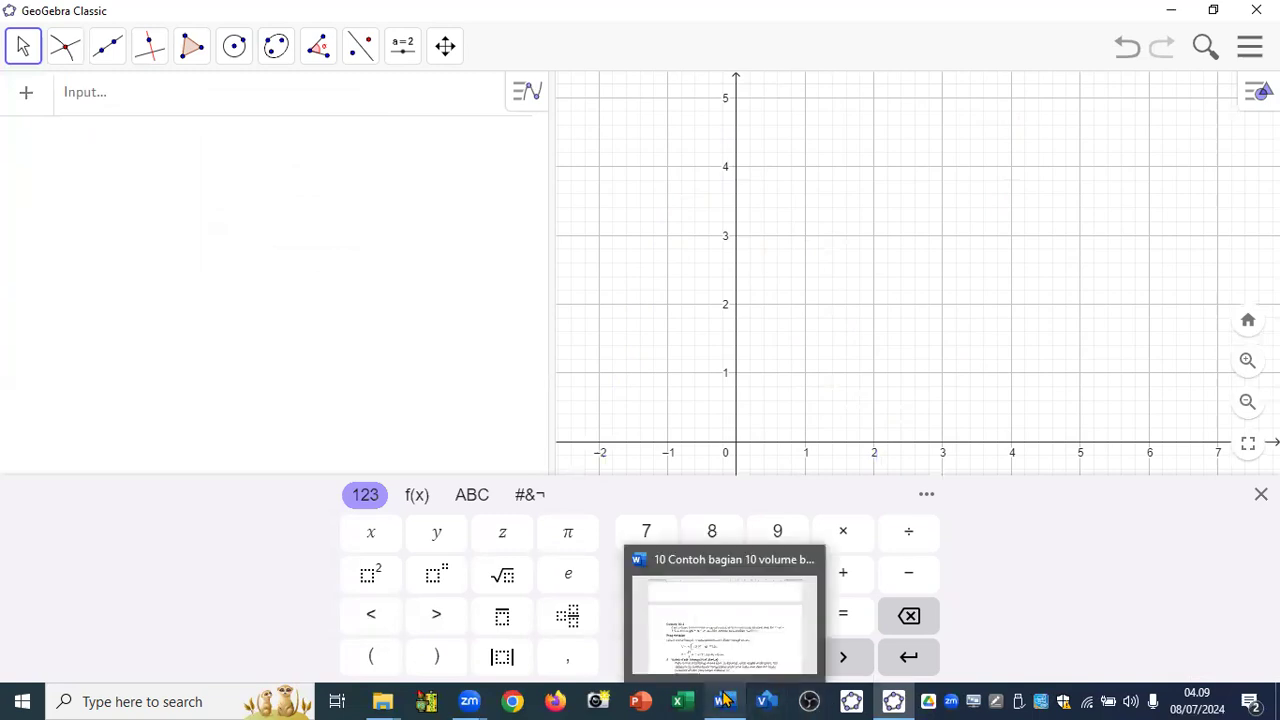
pyautogui.click(722, 655)
pyautogui.scroll(-10, 574, 466)
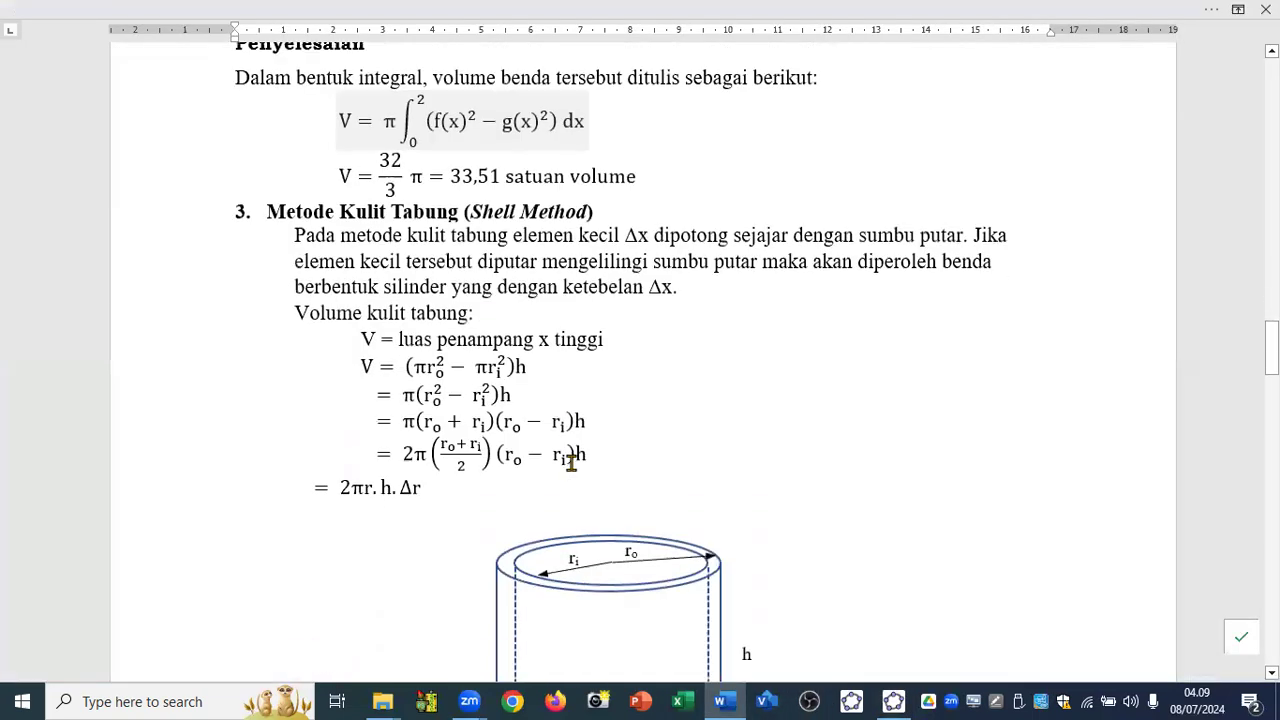
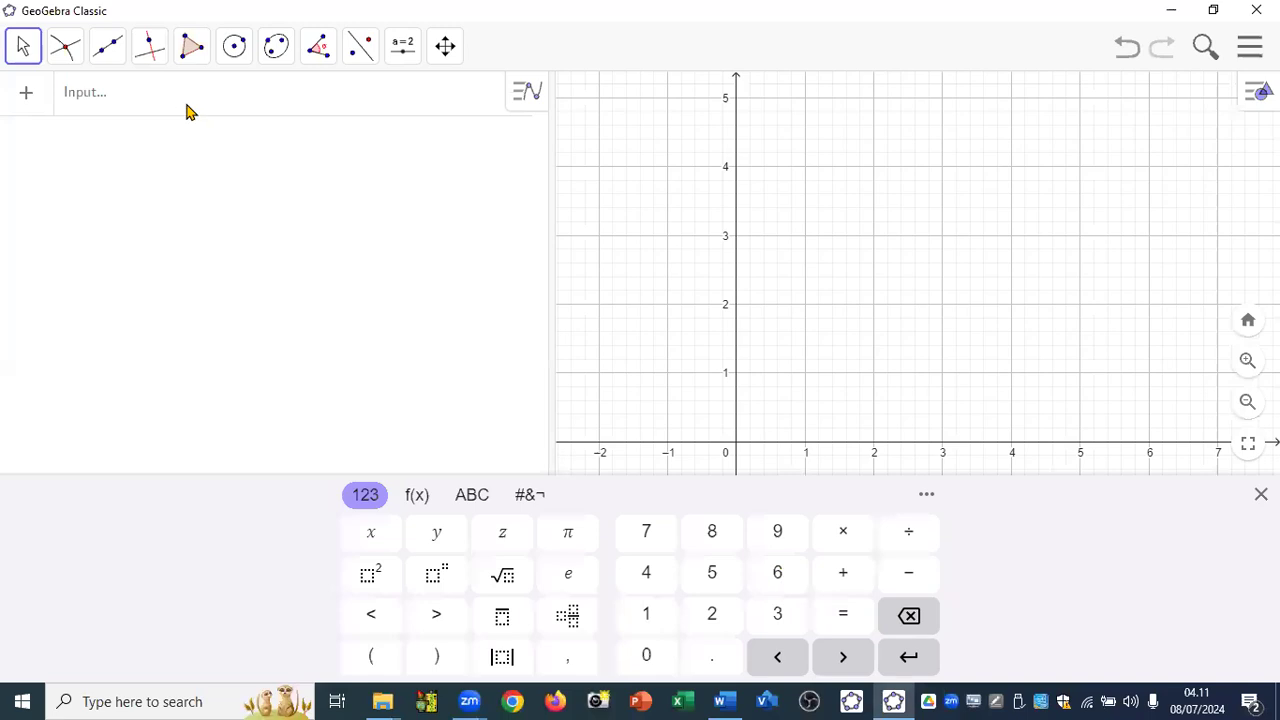
# Define the functions f = -x^2 + 4 and g = (x-2)^2 in GeoGebra
pyautogui.write('f =')
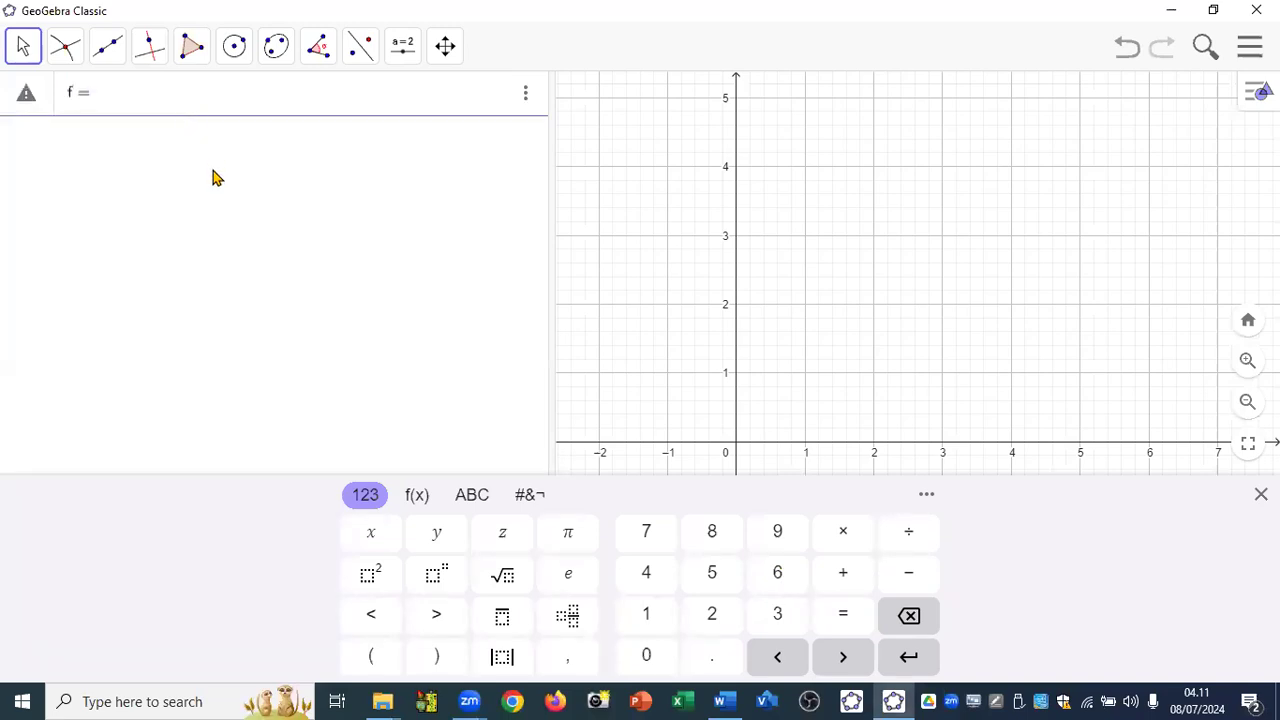
pyautogui.write('-x^2+4')
pyautogui.press('Return')
pyautogui.write('g=(')
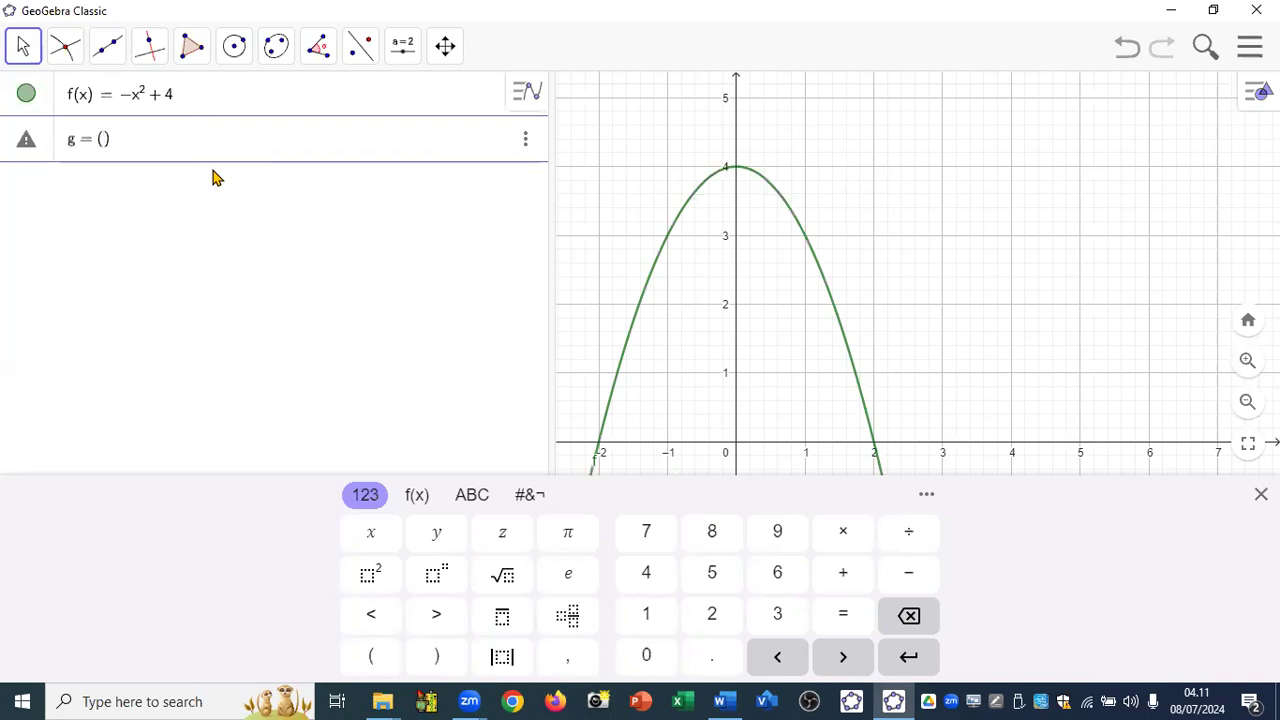
pyautogui.write('x-2')
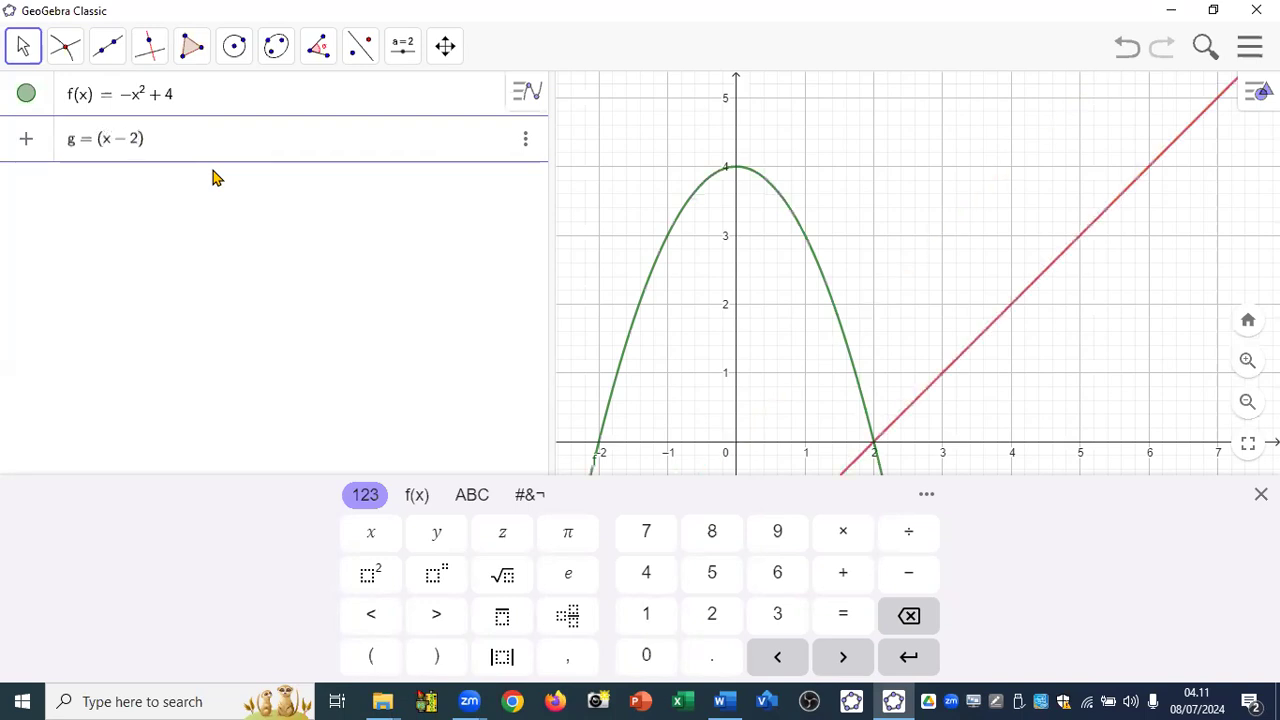
pyautogui.write('^2')
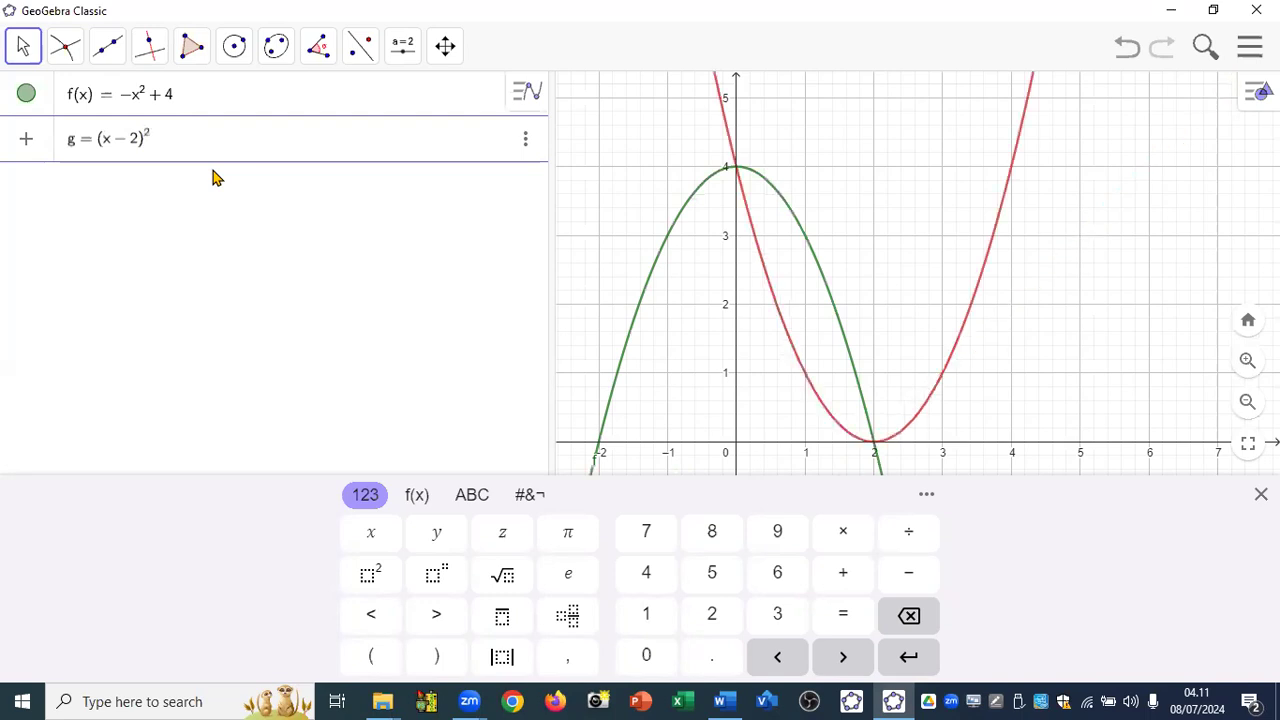
pyautogui.press('Return')
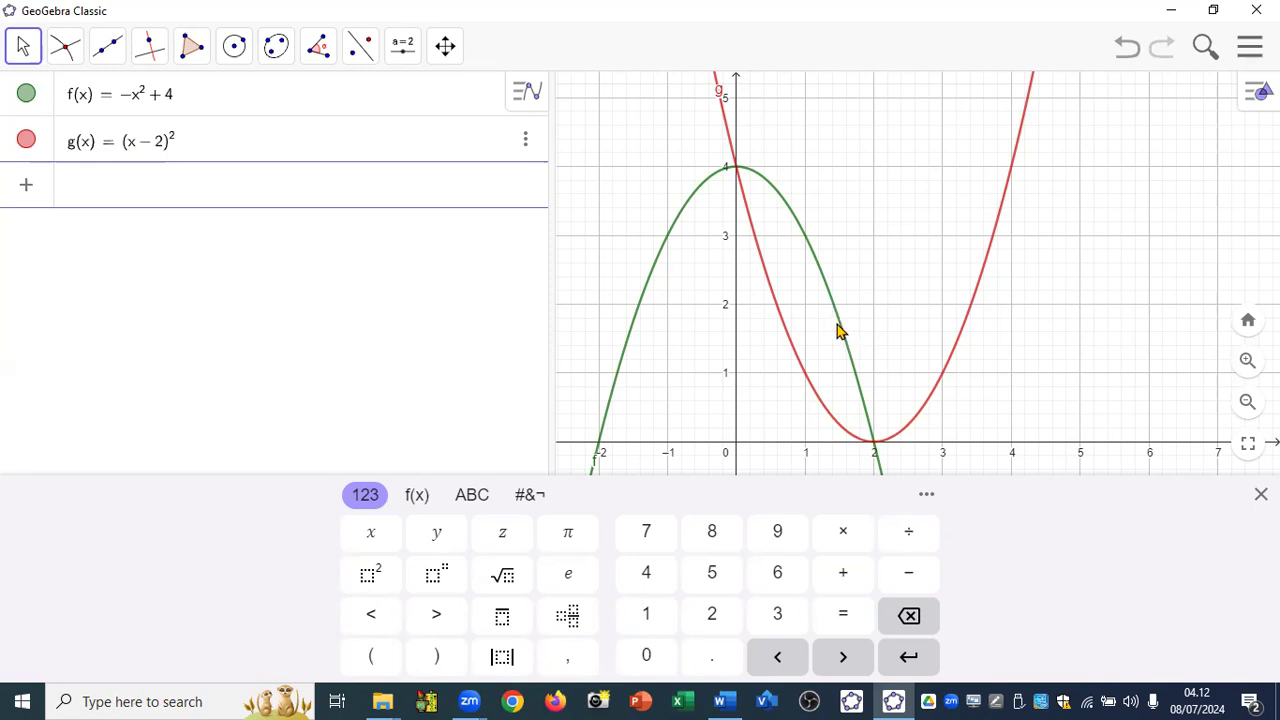
# Switch to the Word document and examine the figure and shell-method solution of Contoh 10.3
pyautogui.click(722, 678)
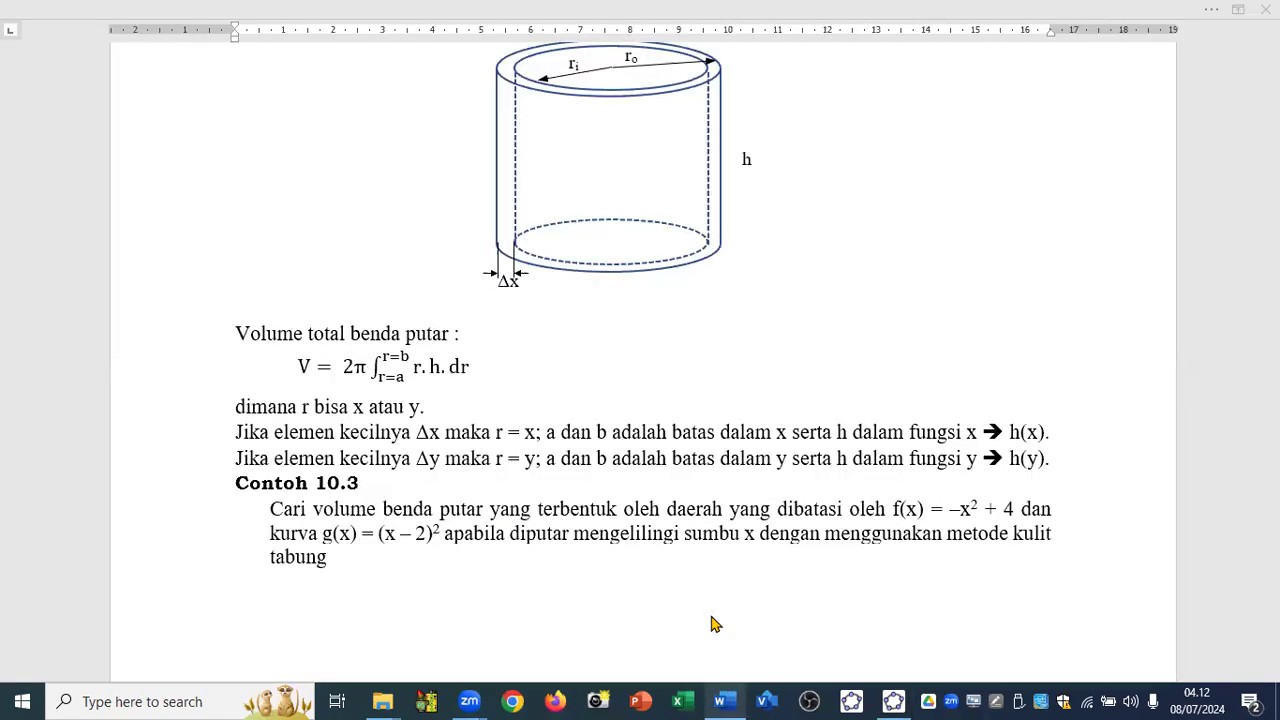
pyautogui.scroll(-5, 652, 523)
pyautogui.scroll(-10, 654, 515)
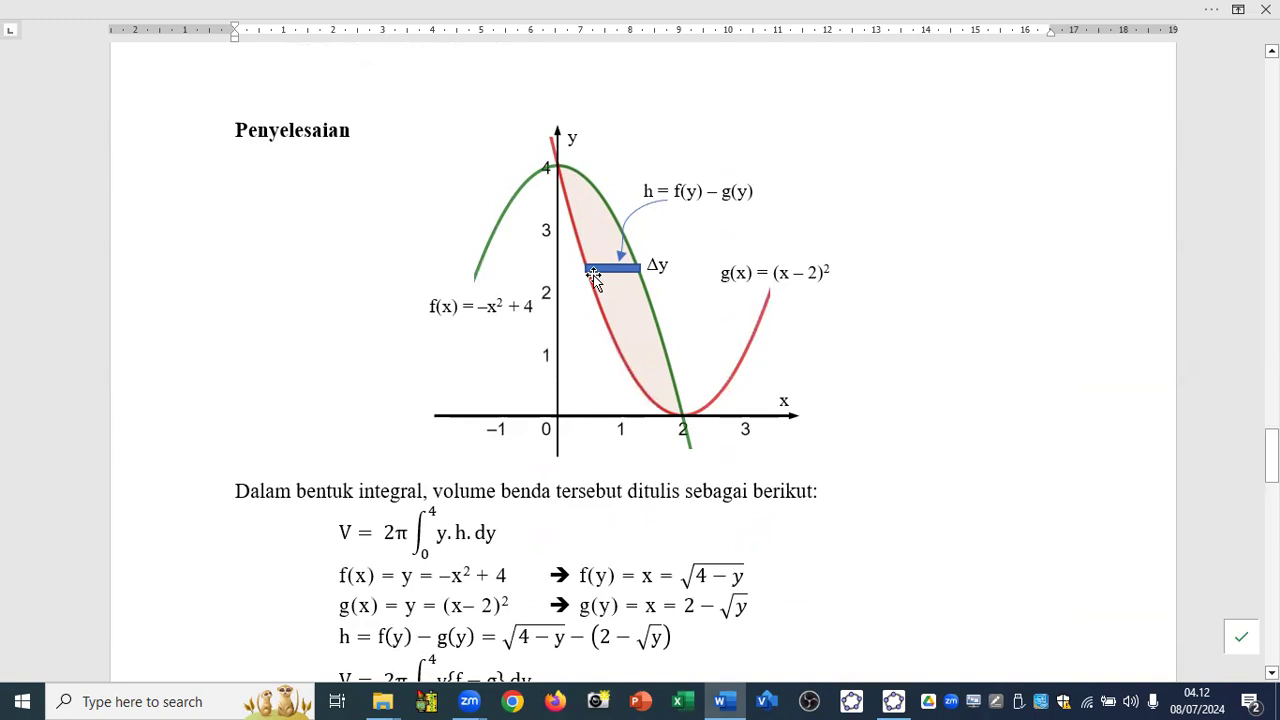
pyautogui.scroll(-3, 593, 279)
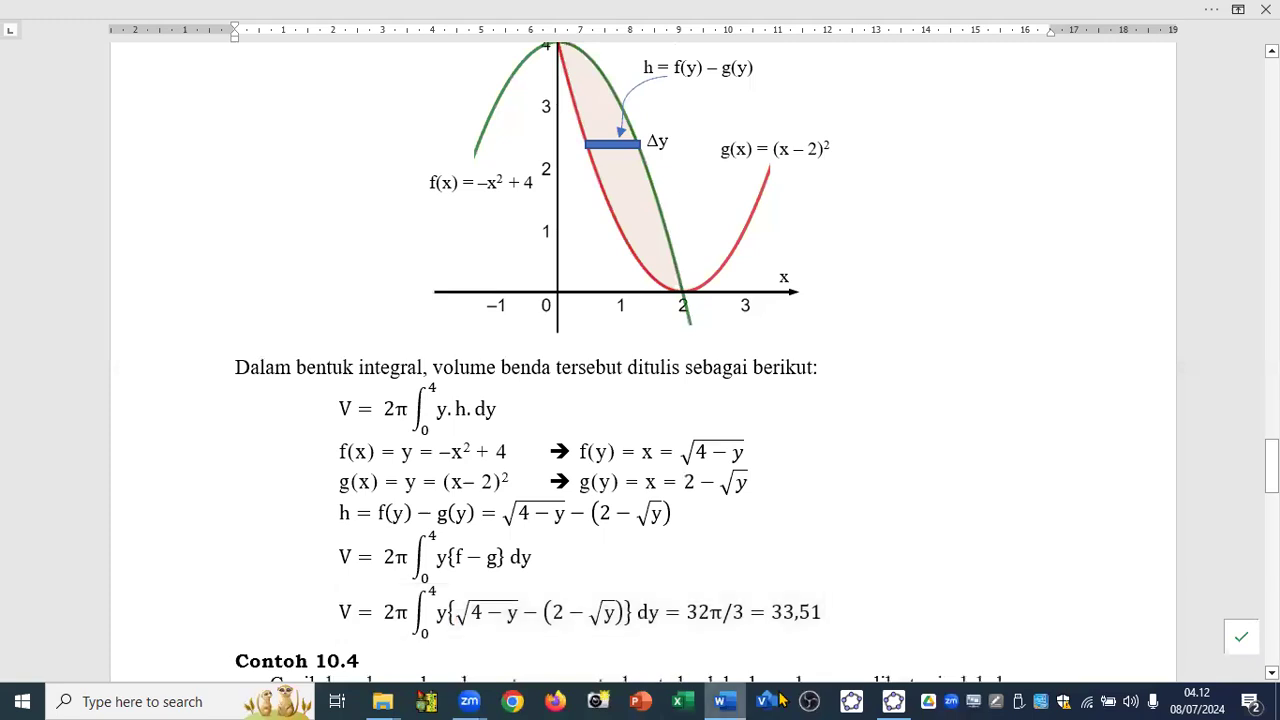
# Switch back to GeoGebra and delete the functions f(x) and g(x)
pyautogui.moveTo(891, 700)
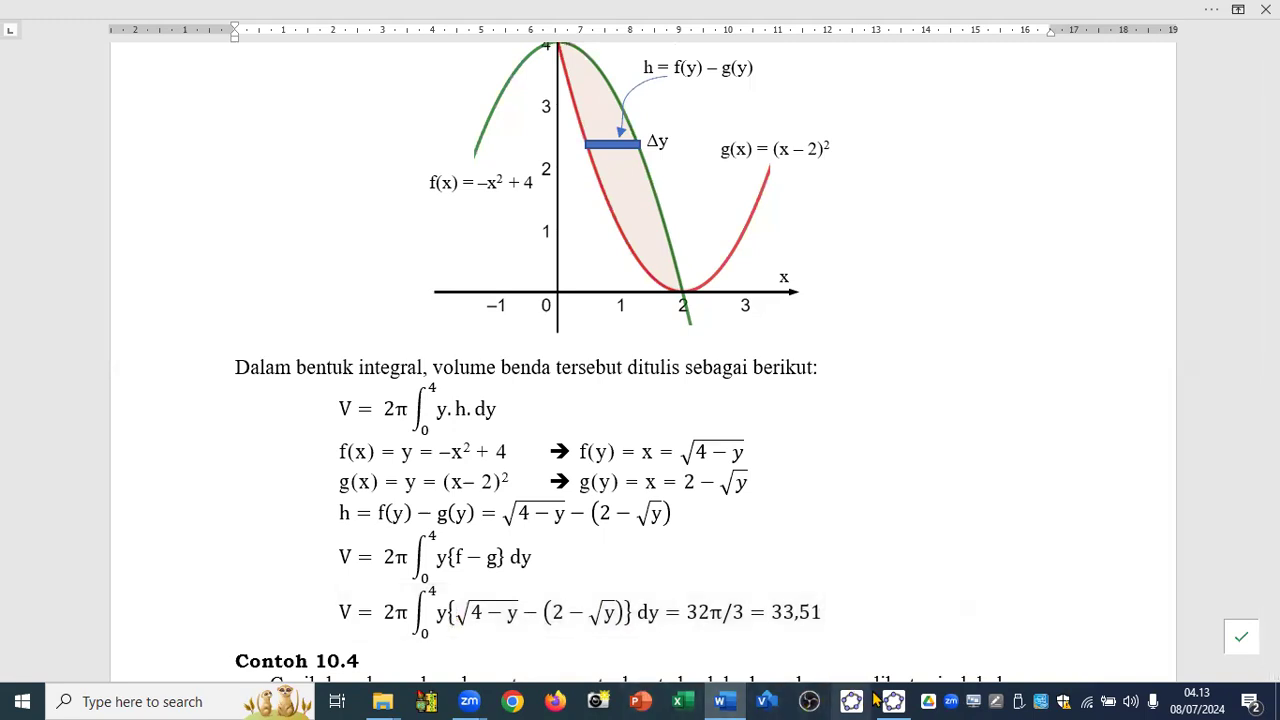
pyautogui.click(900, 660)
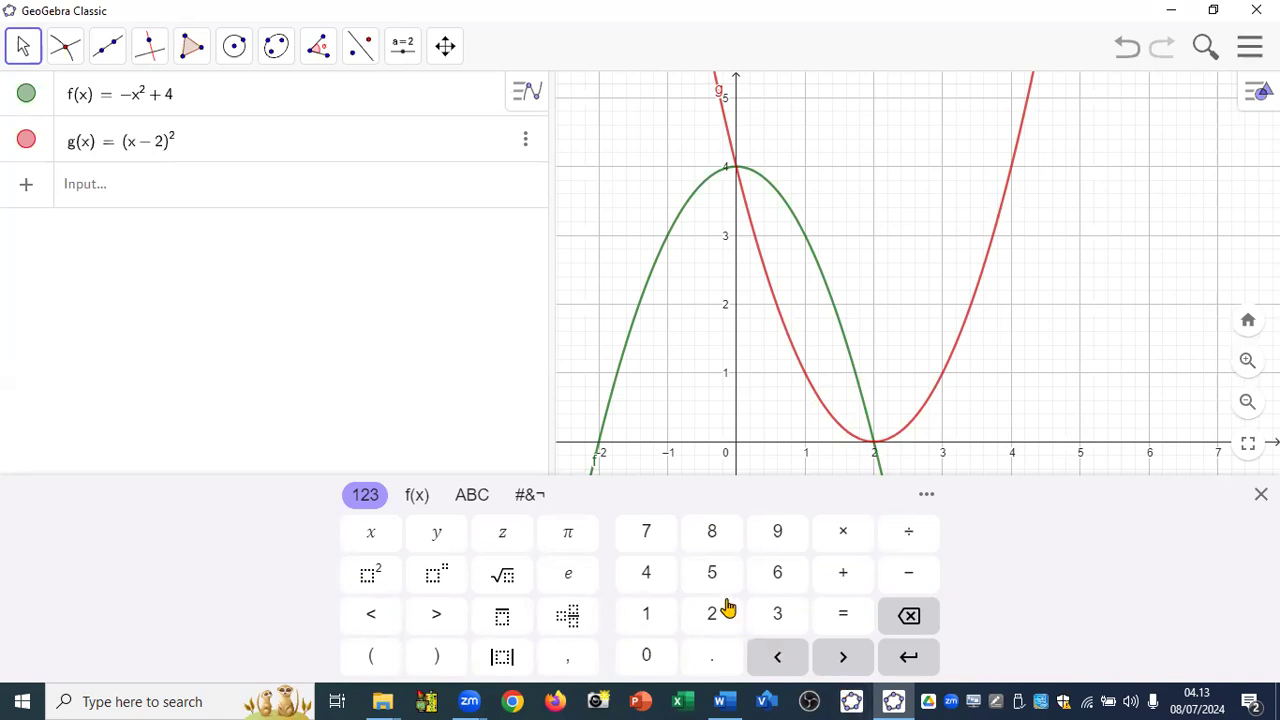
pyautogui.click(422, 100)
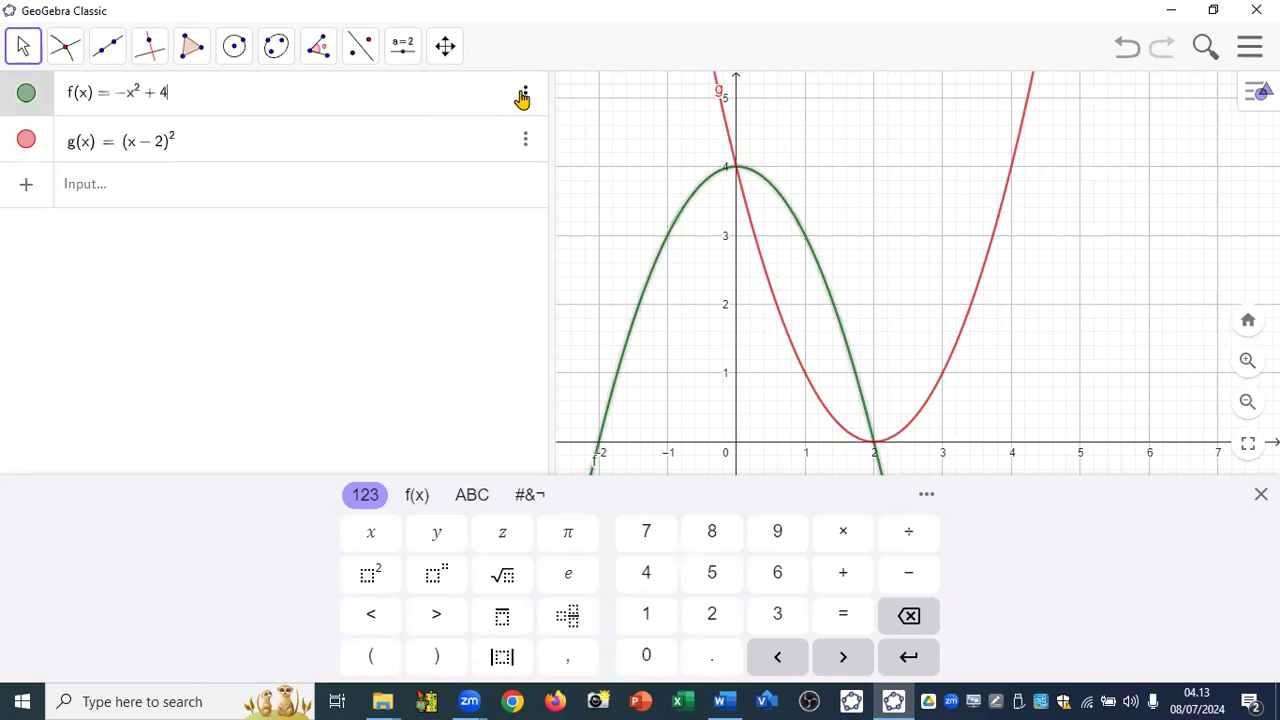
pyautogui.click(524, 96)
pyautogui.click(551, 157)
pyautogui.click(469, 103)
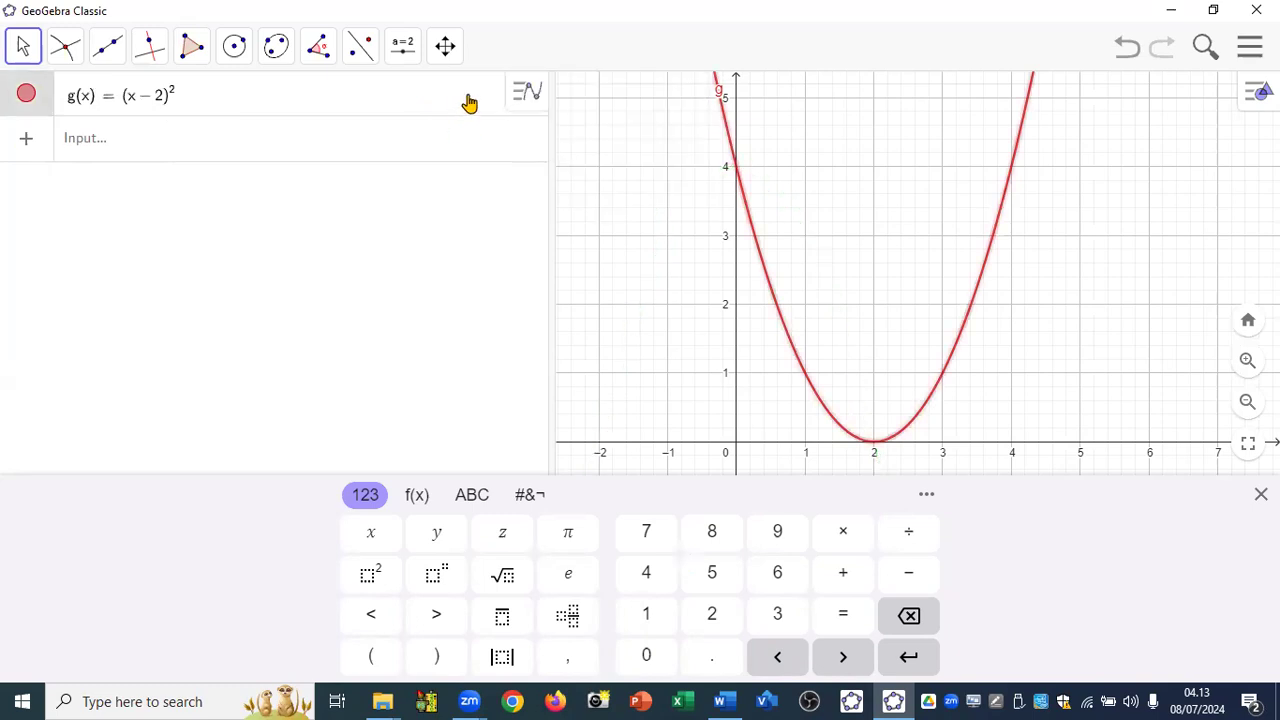
pyautogui.click(522, 96)
pyautogui.click(550, 158)
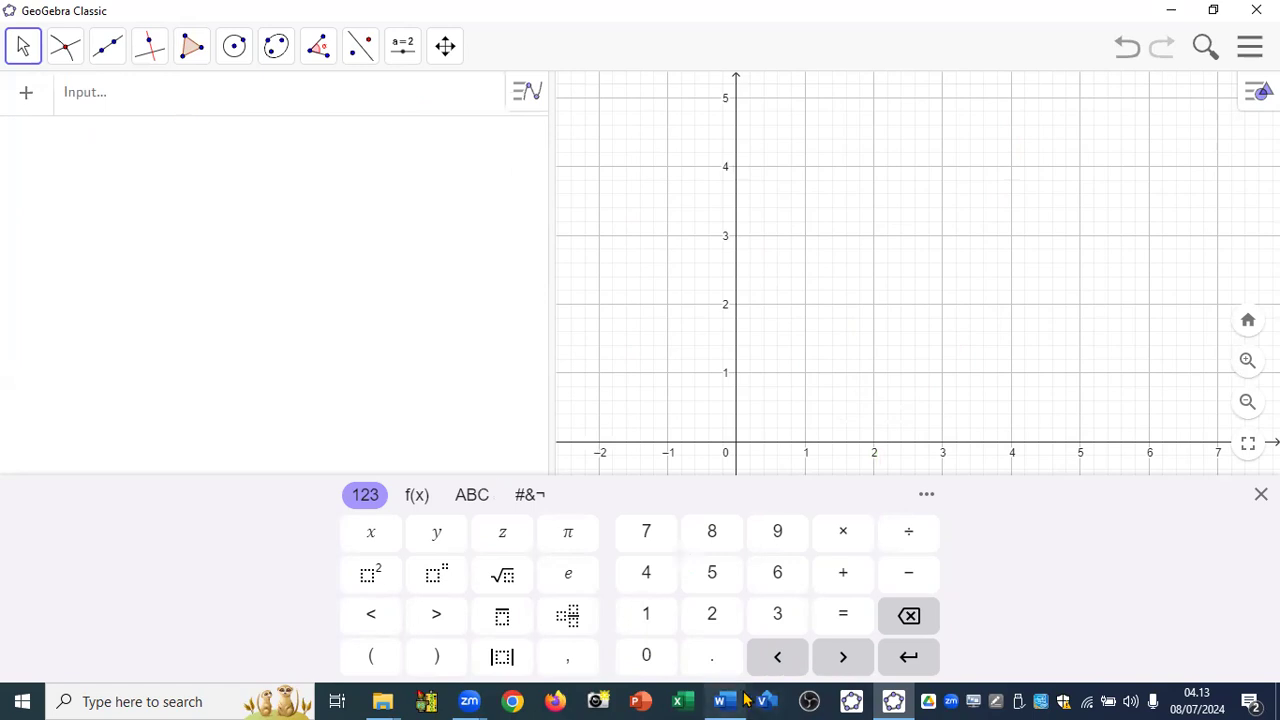
# Switch to the Word document and check how f and g are rewritten as functions of y
pyautogui.moveTo(720, 700)
pyautogui.click(740, 622)
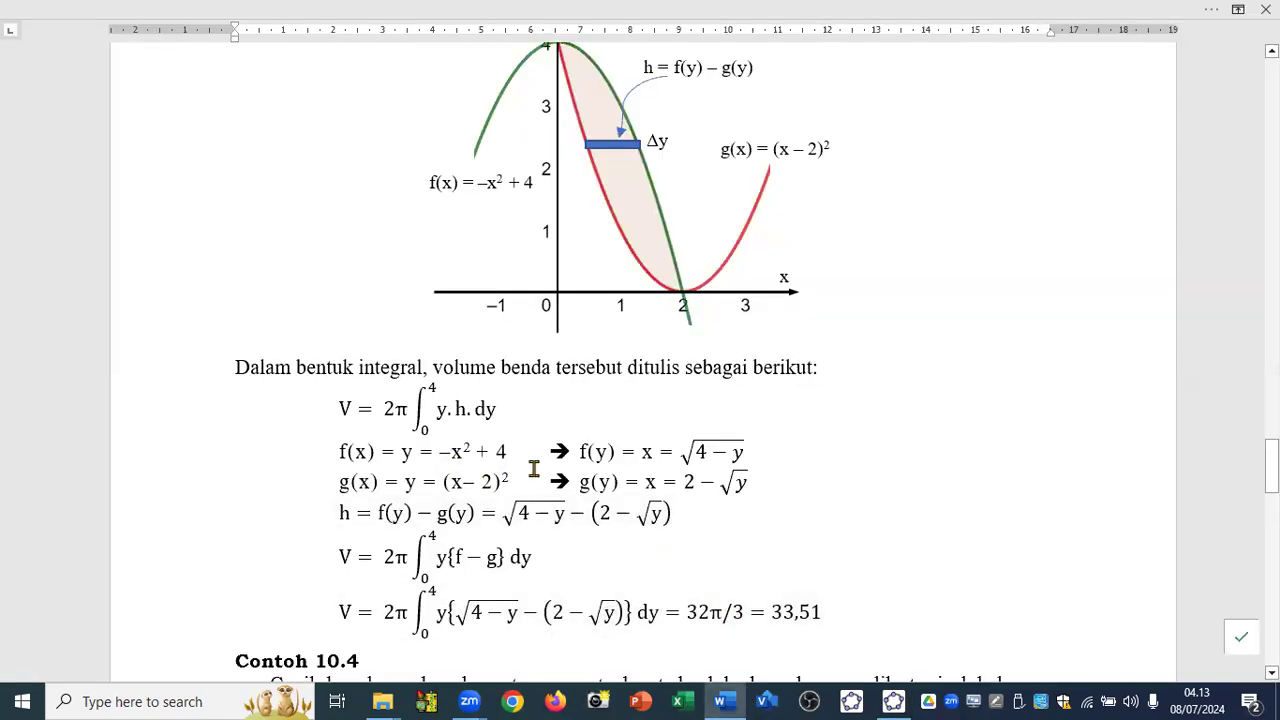
pyautogui.click(735, 453)
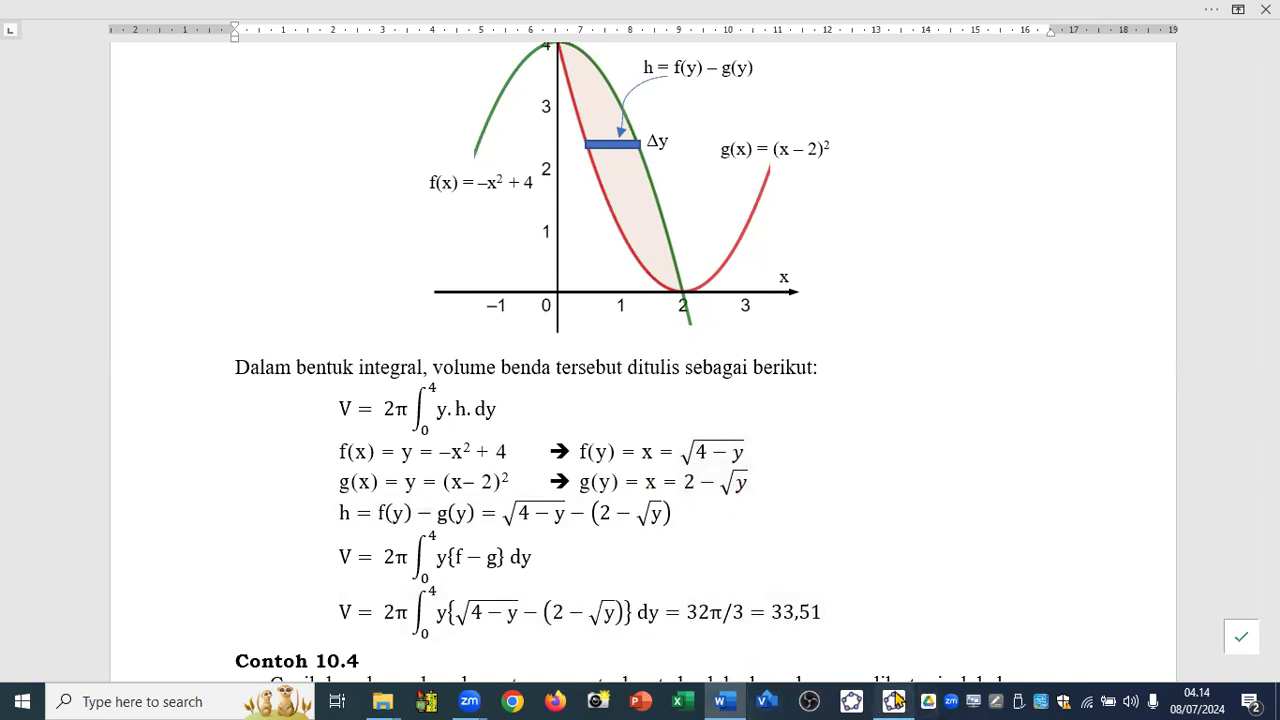
# Switch to GeoGebra and define the function f = √(4 − x)
pyautogui.moveTo(897, 699)
pyautogui.click(903, 545)
pyautogui.click(144, 108)
pyautogui.write('f =')
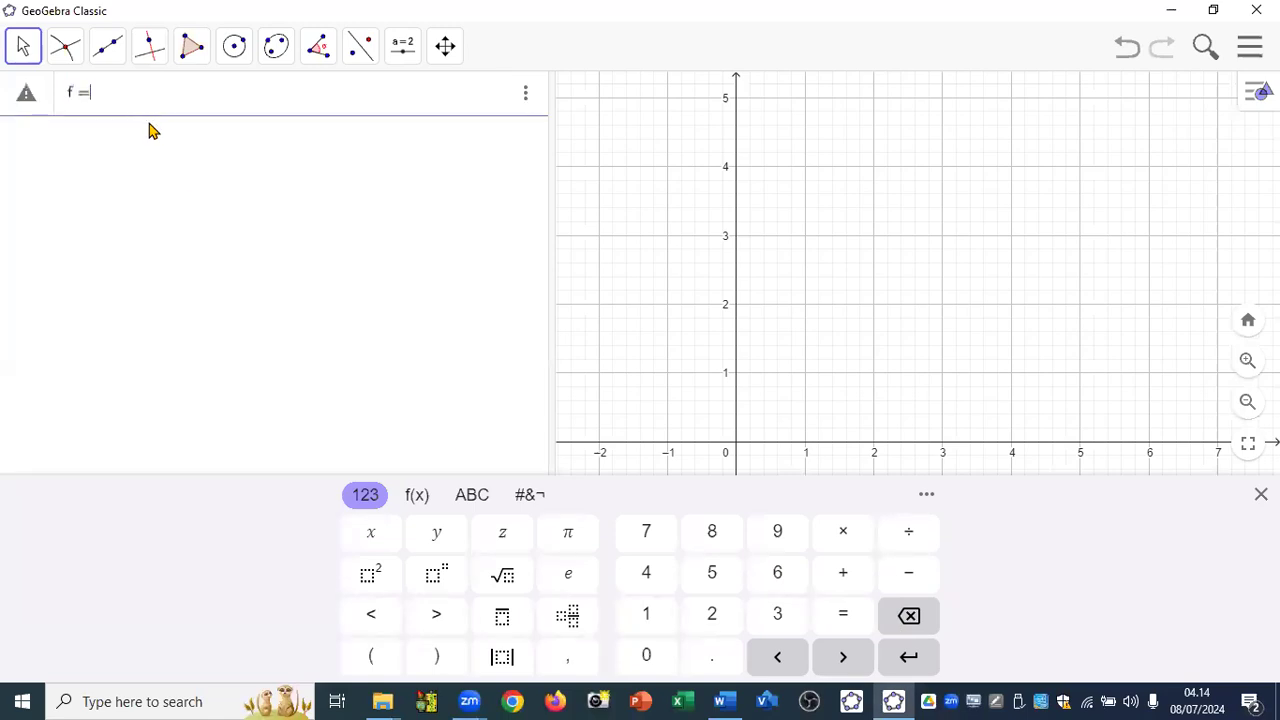
pyautogui.click(502, 576)
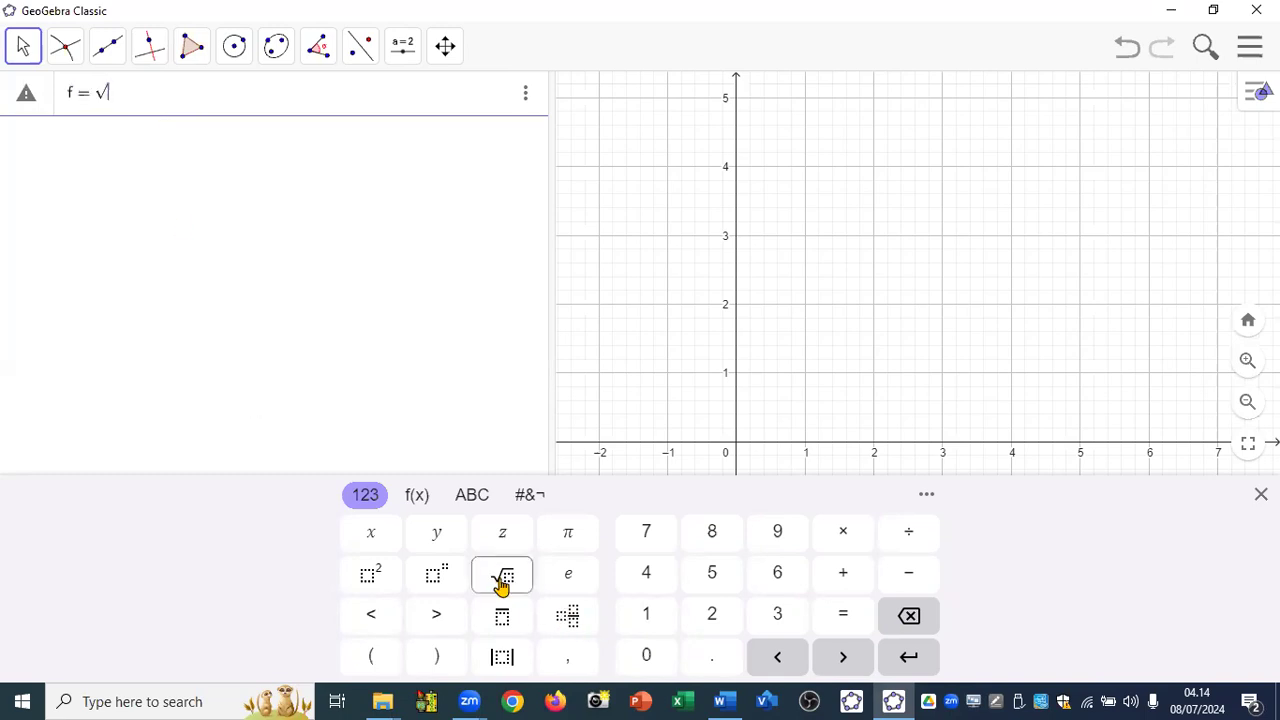
pyautogui.write('4')
pyautogui.write('-')
pyautogui.write('x')
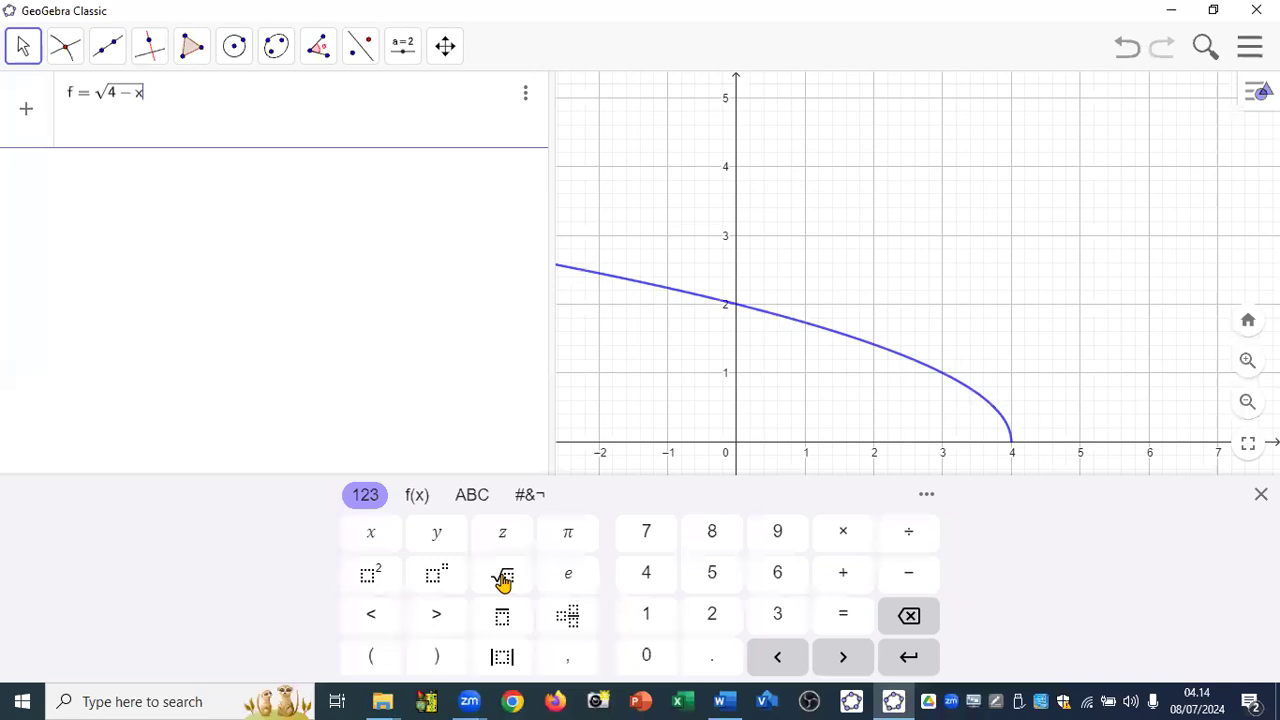
pyautogui.press('Return')
# Define a second function g = 2 − √x
pyautogui.write('g')
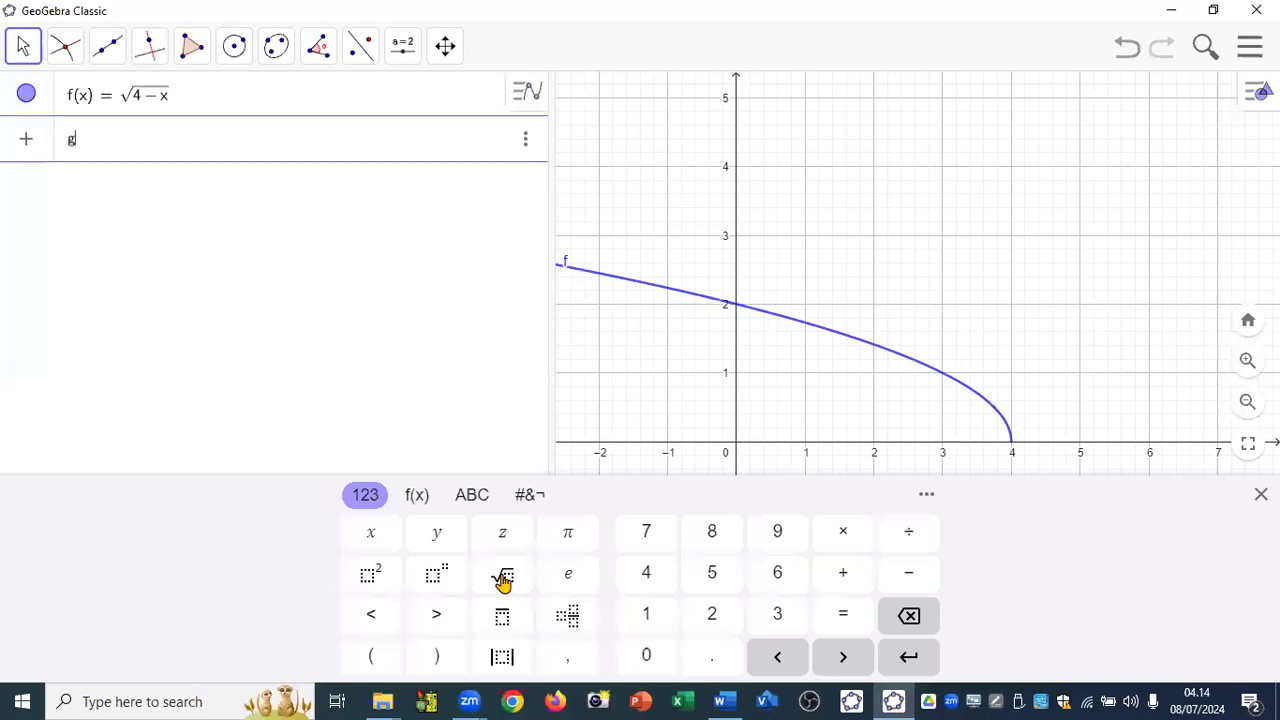
pyautogui.write('=2')
pyautogui.write('-')
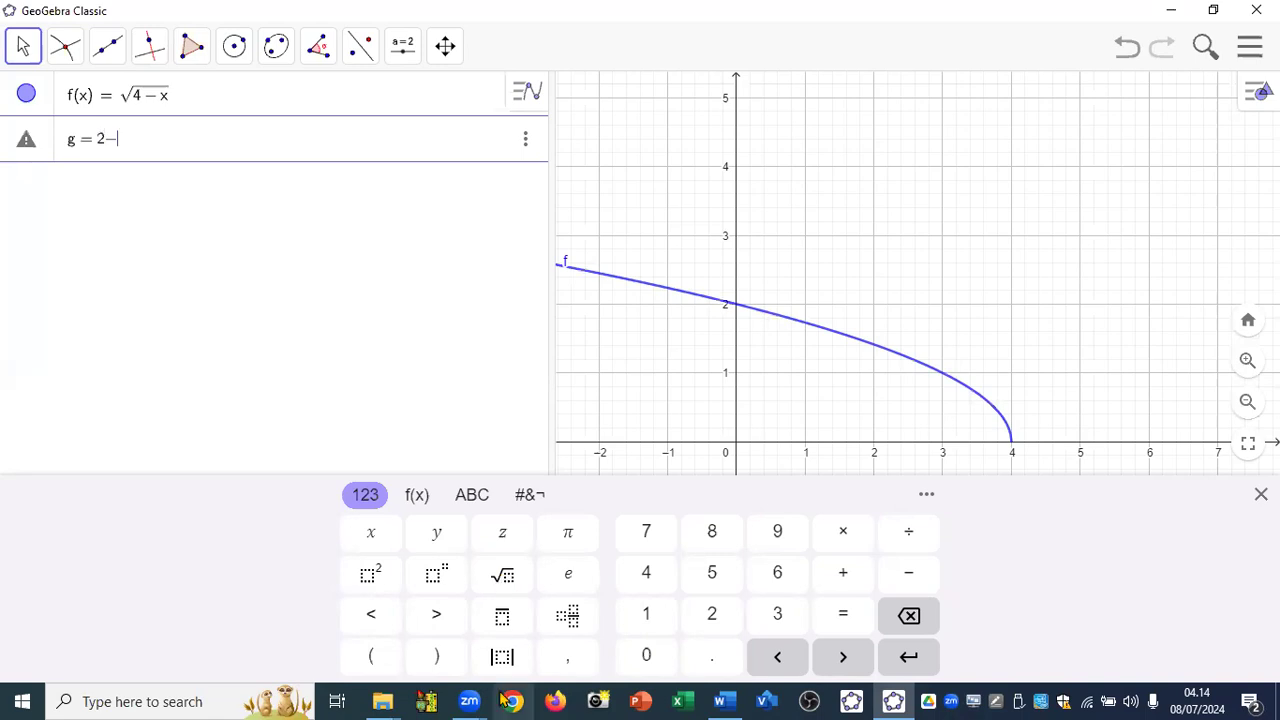
pyautogui.click(503, 580)
pyautogui.write('x')
pyautogui.press('Return')
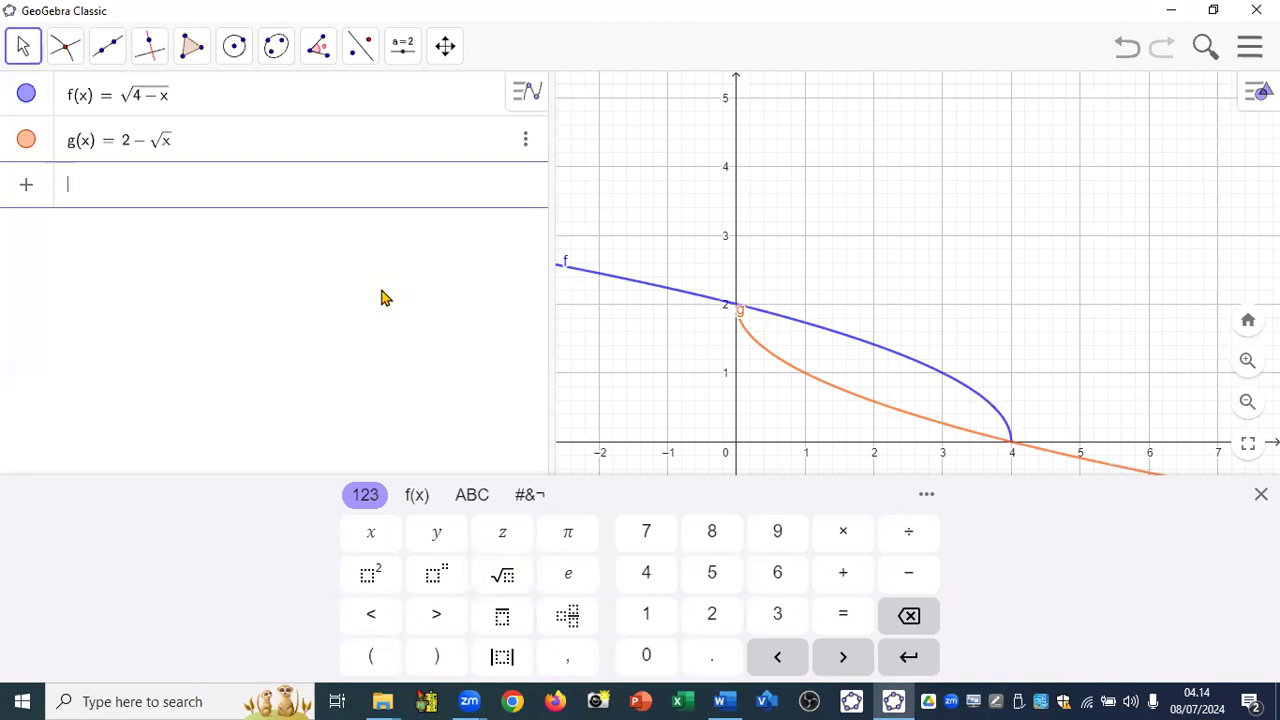
# Enter the definite integral command for x(f − g) with start value 0 and end value 4
pyautogui.write('int')
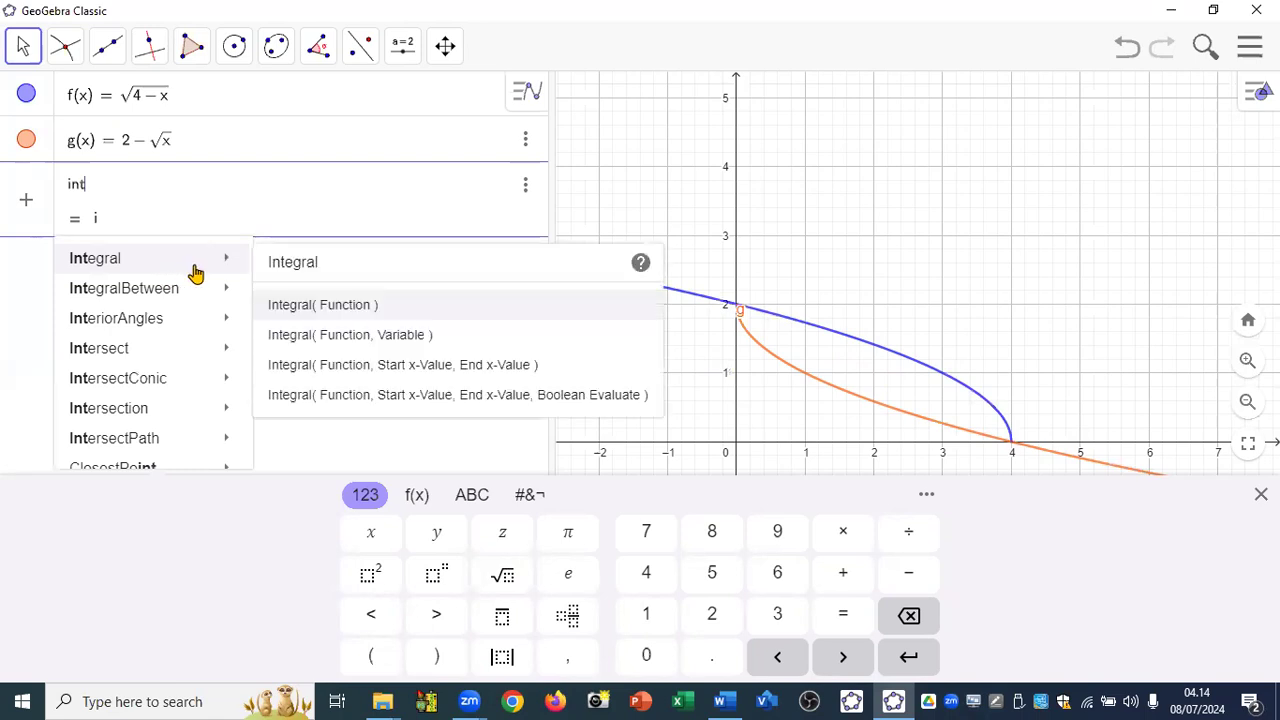
pyautogui.click(345, 366)
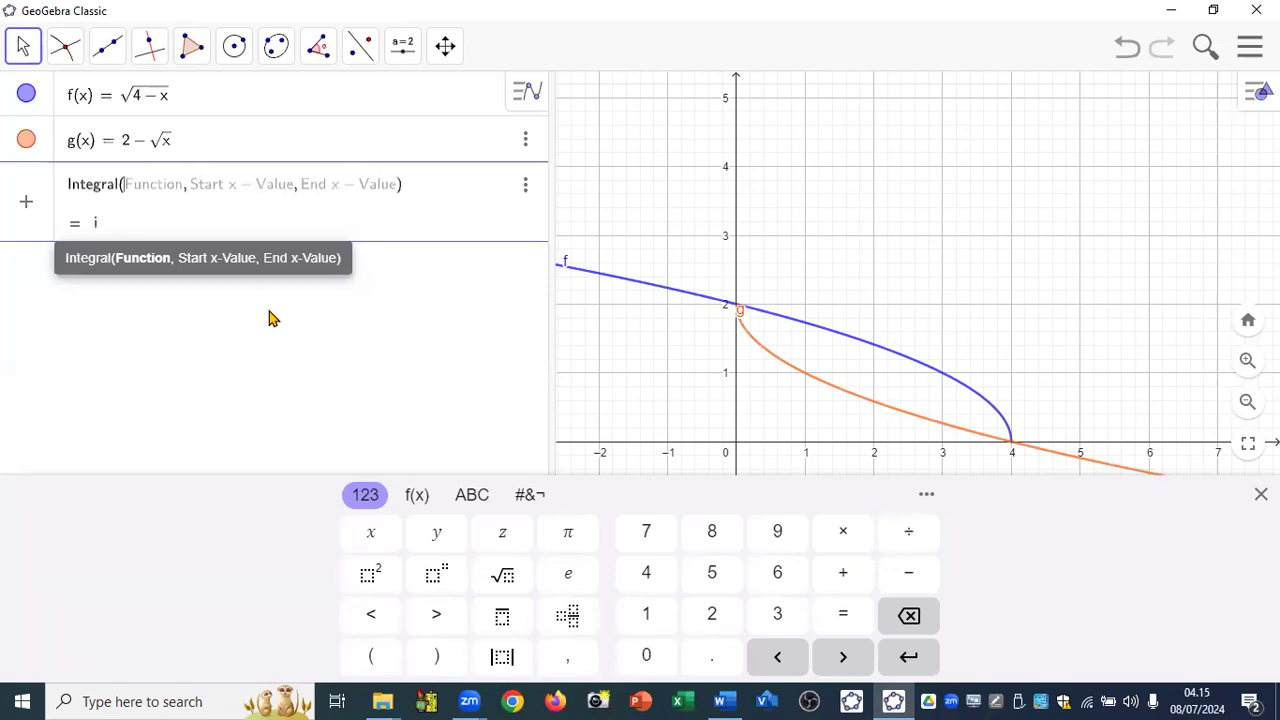
pyautogui.write('x')
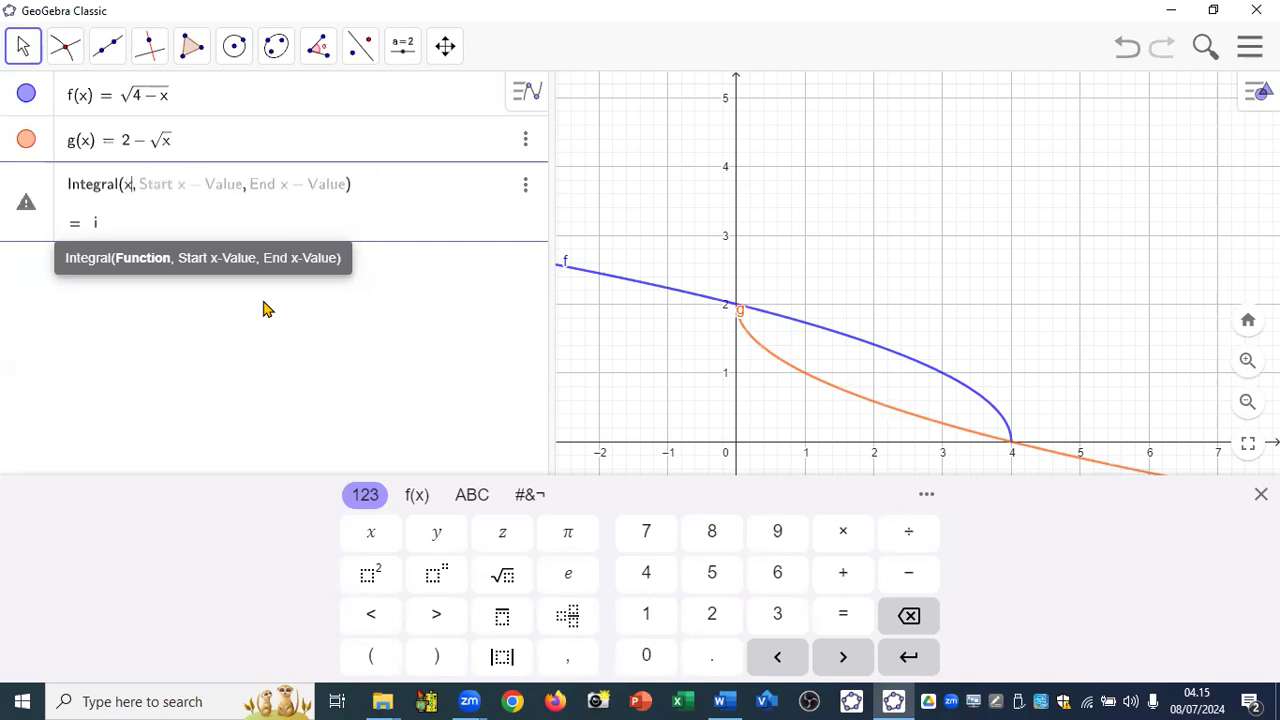
pyautogui.write('(')
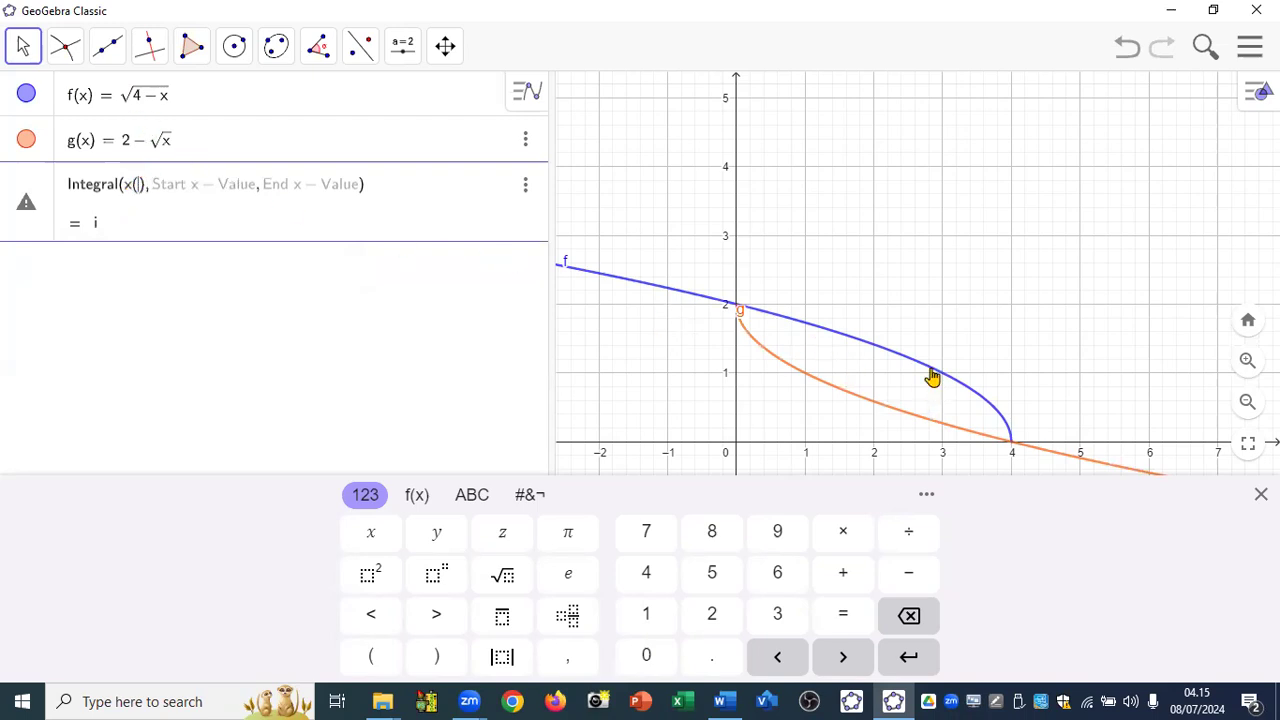
pyautogui.write('f')
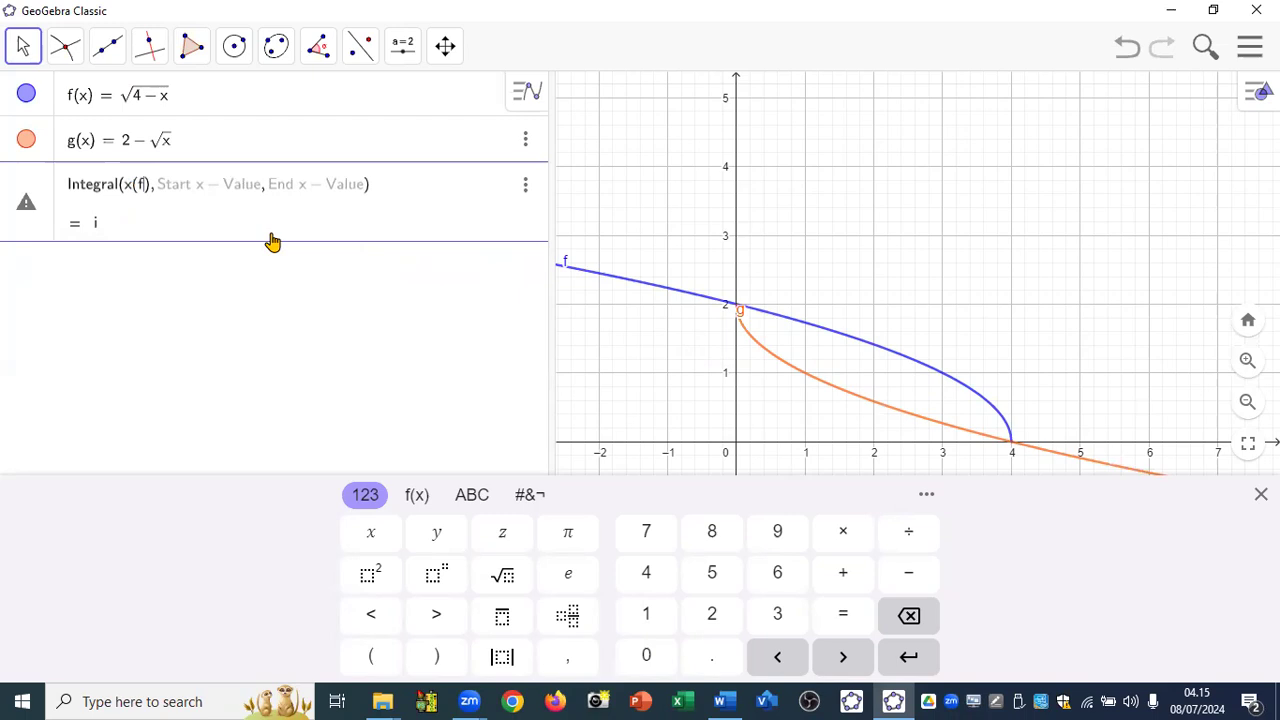
pyautogui.write('-g')
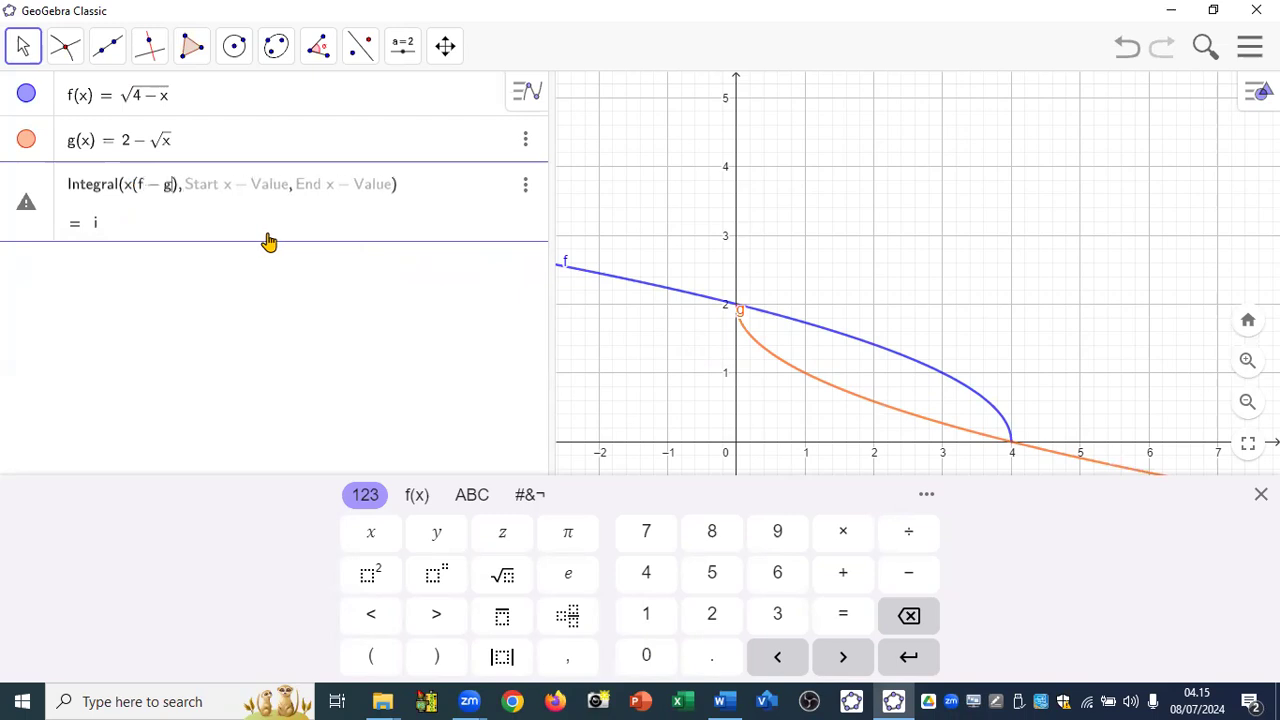
pyautogui.click(196, 201)
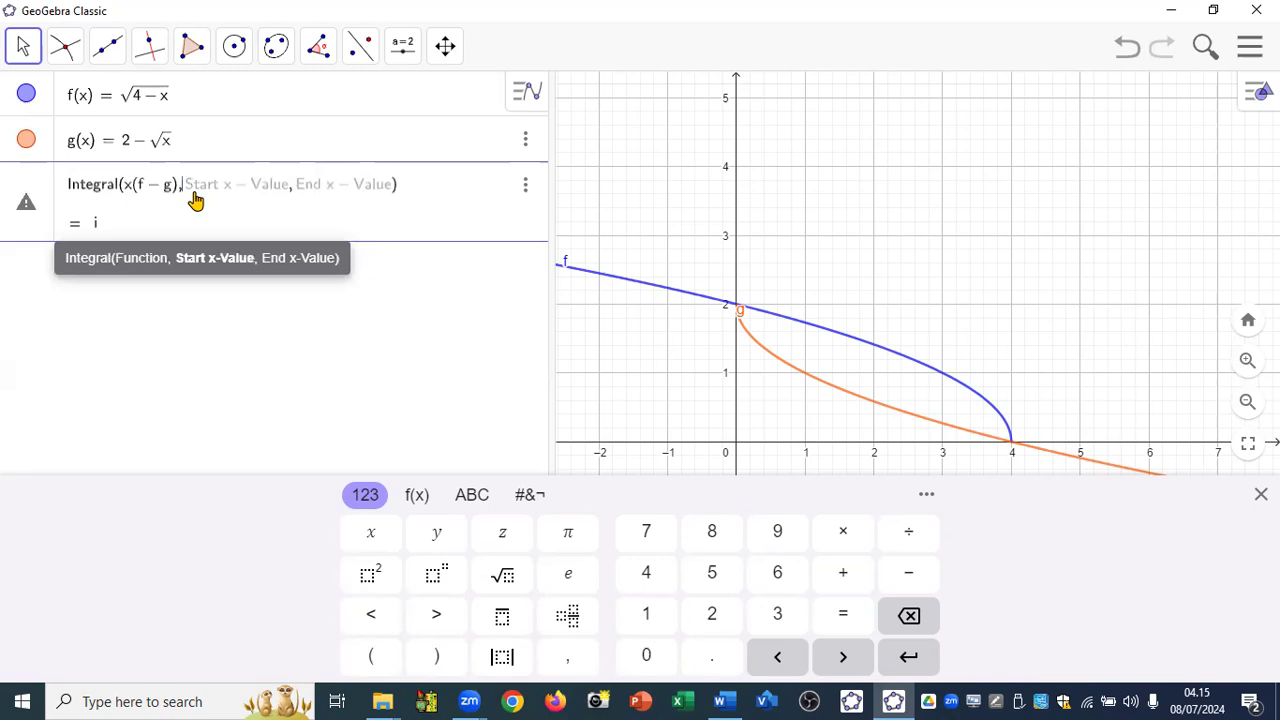
pyautogui.write('0, ')
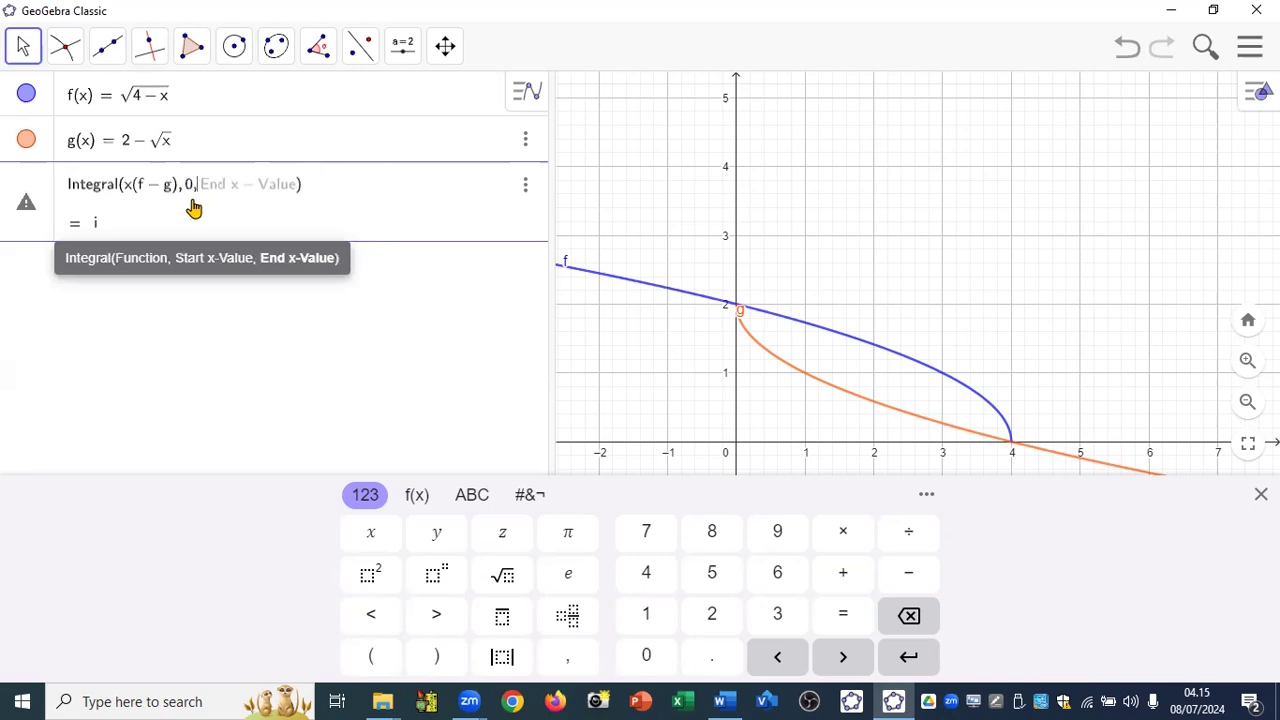
pyautogui.write('4')
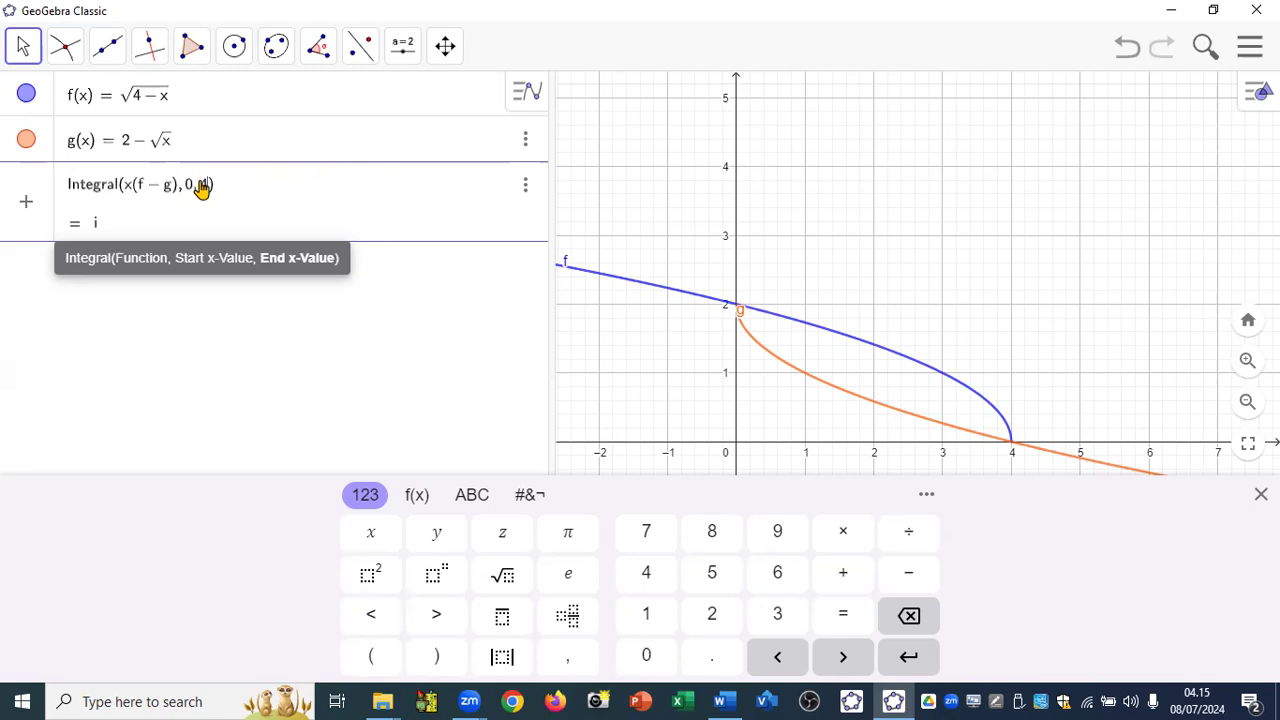
# Multiply the integral by 2π in front and evaluate the expression
pyautogui.click(65, 190)
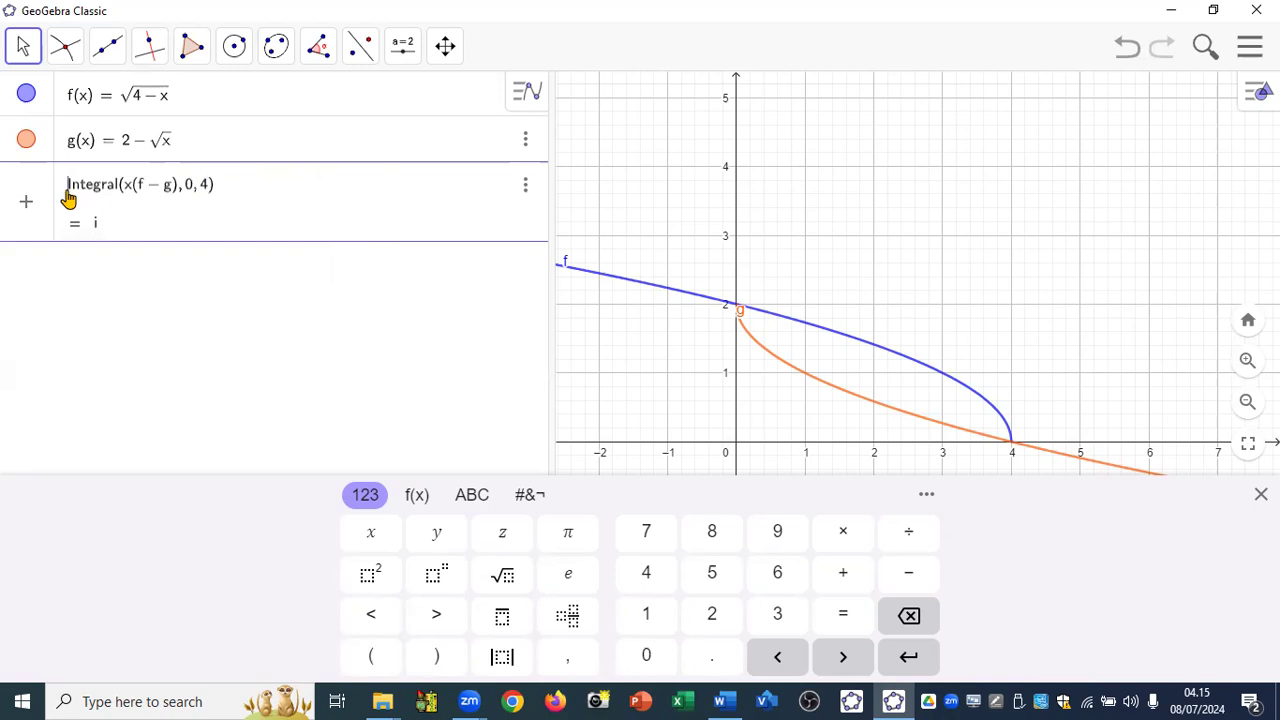
pyautogui.write('2')
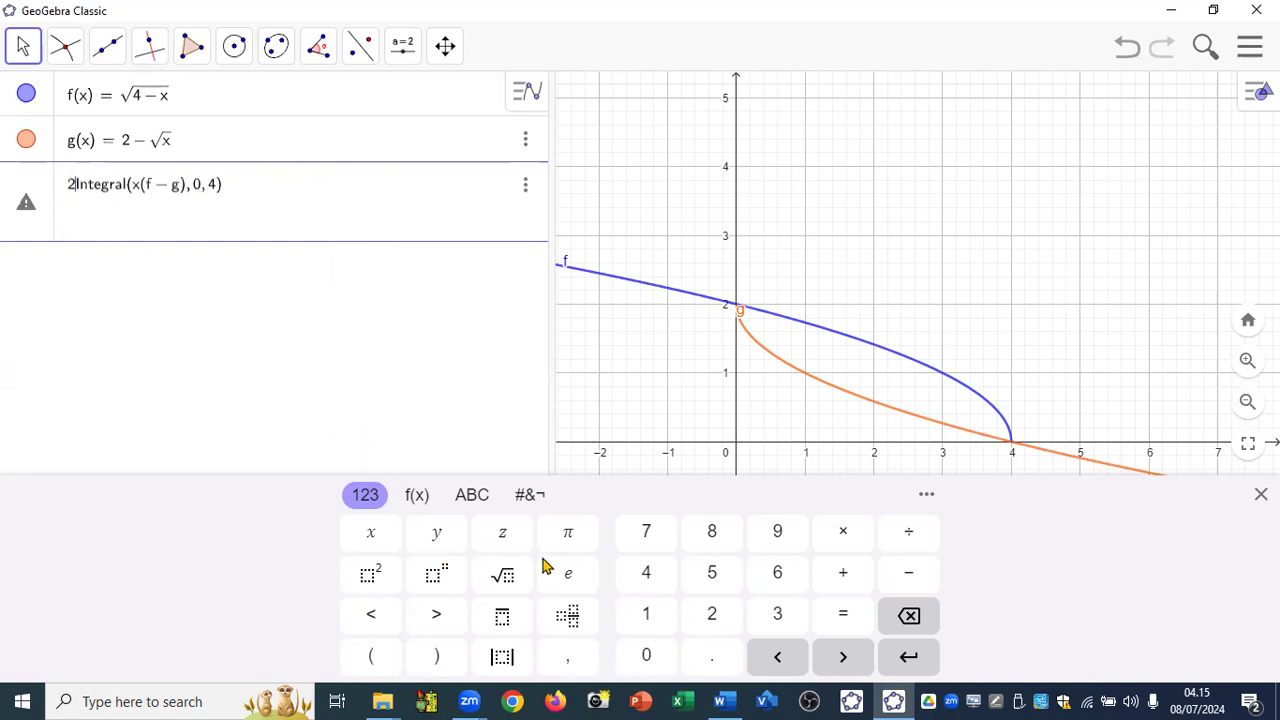
pyautogui.click(568, 532)
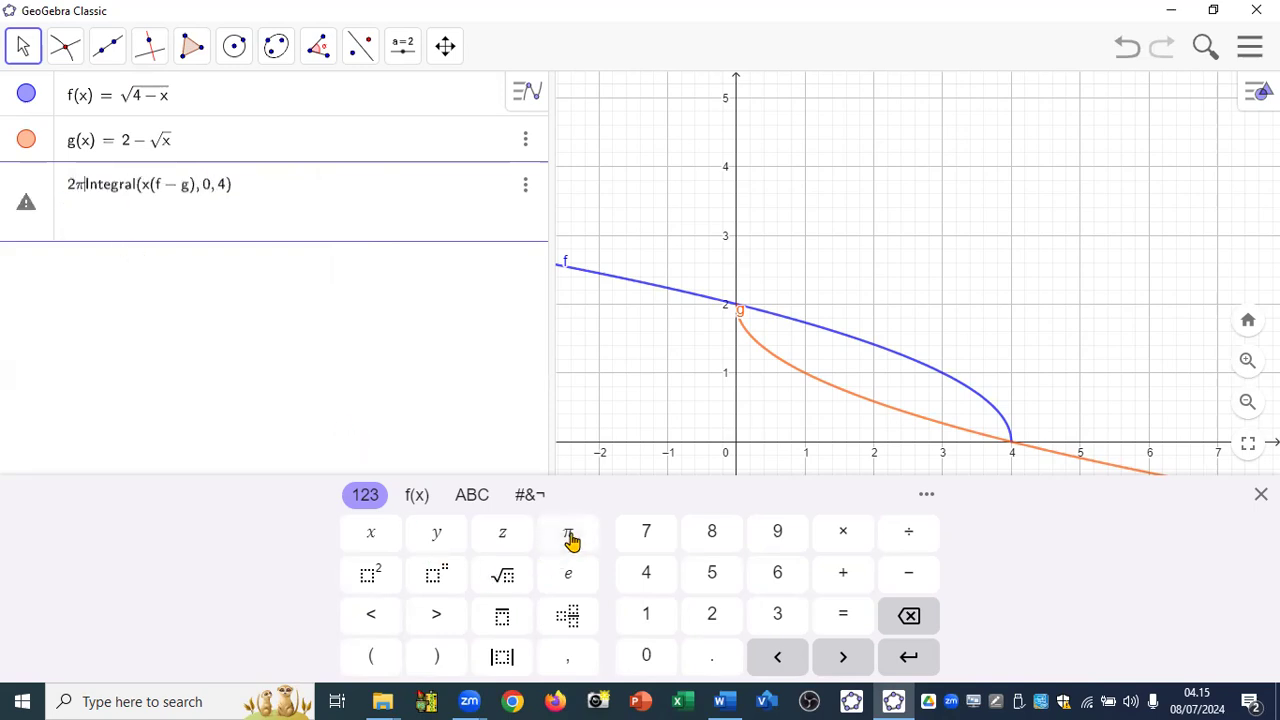
pyautogui.press('Return')
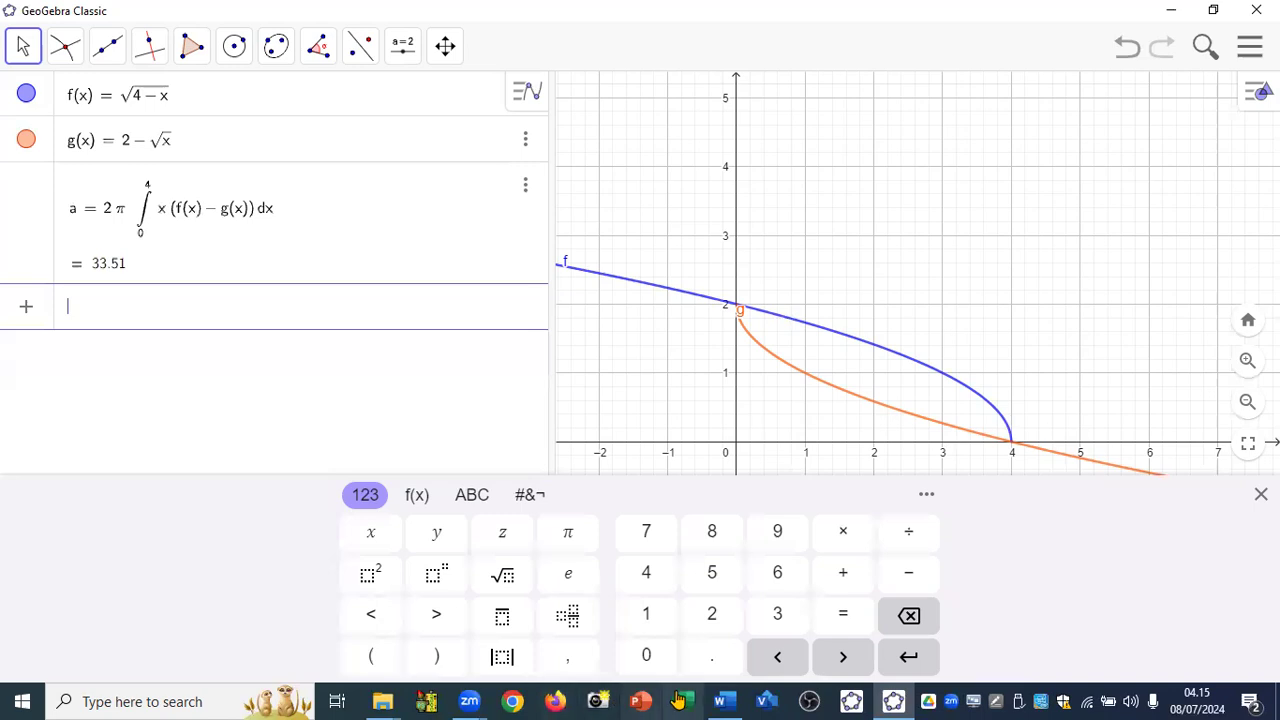
# Switch to the Word document, check the shell-method answer and read the problem, radius and figure of Contoh 10.4
pyautogui.moveTo(724, 701)
pyautogui.click(703, 654)
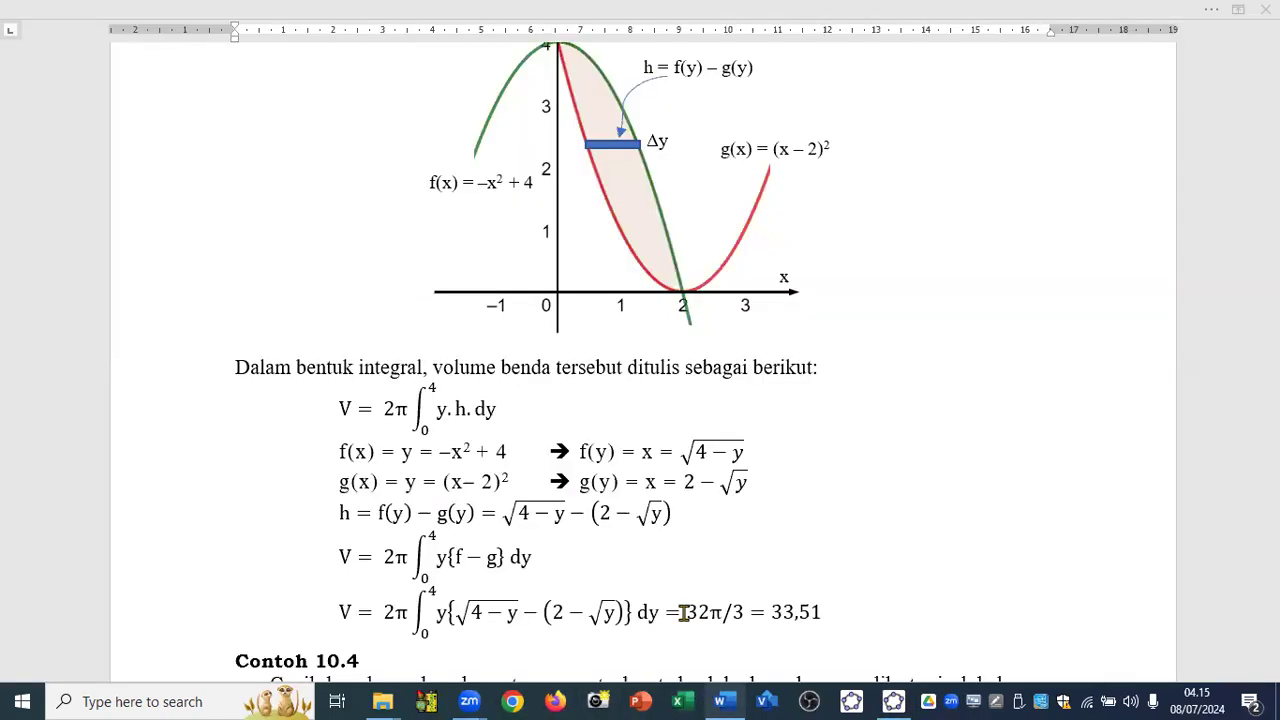
pyautogui.scroll(-3, 440, 410)
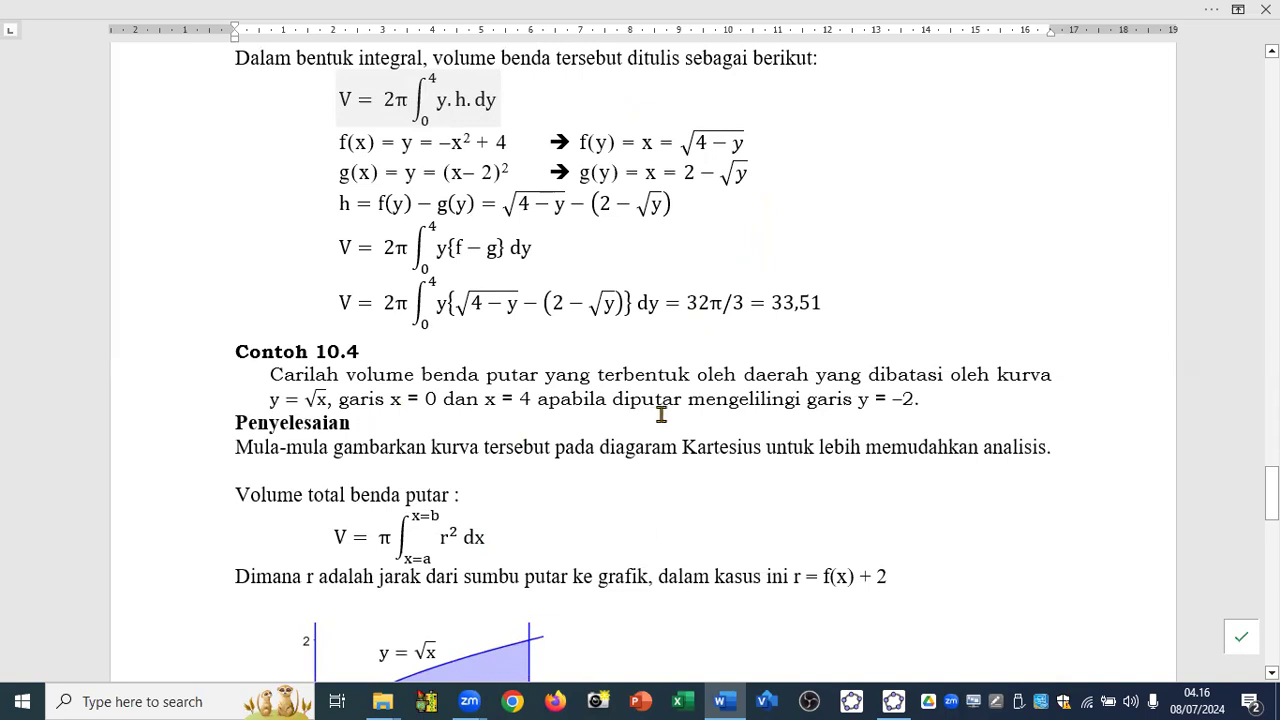
pyautogui.scroll(-2, 888, 419)
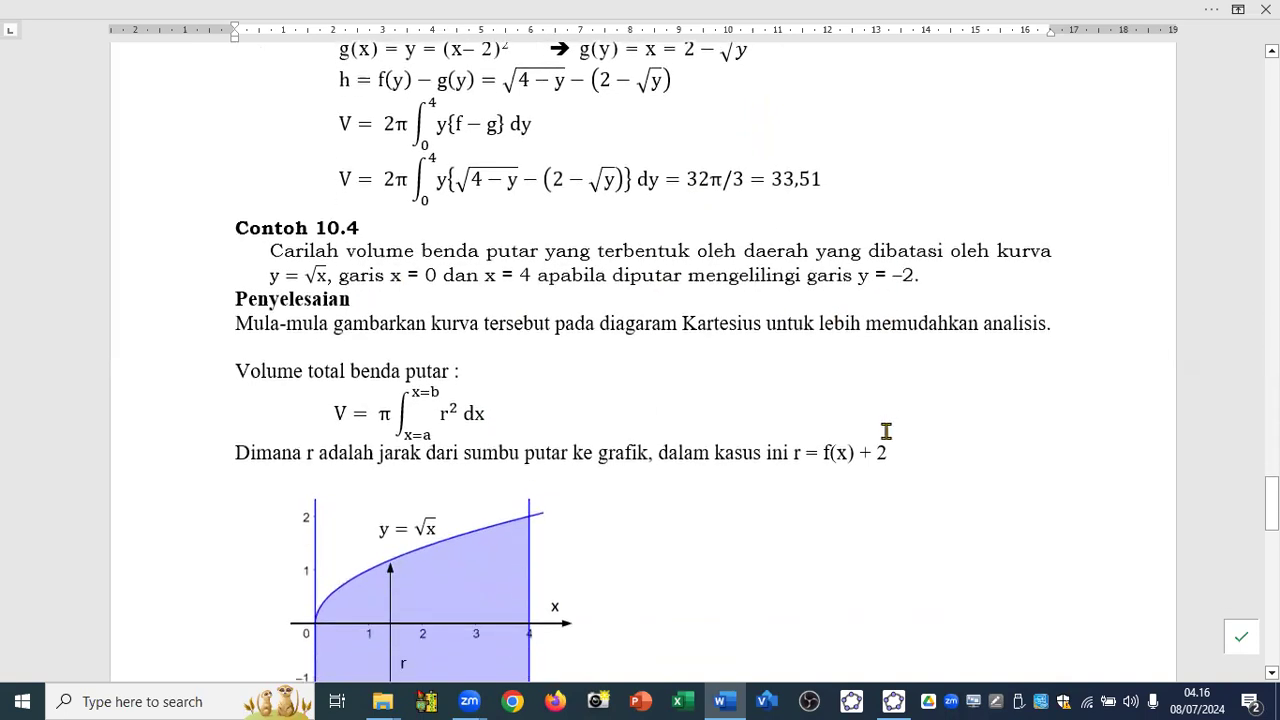
pyautogui.scroll(-1, 884, 434)
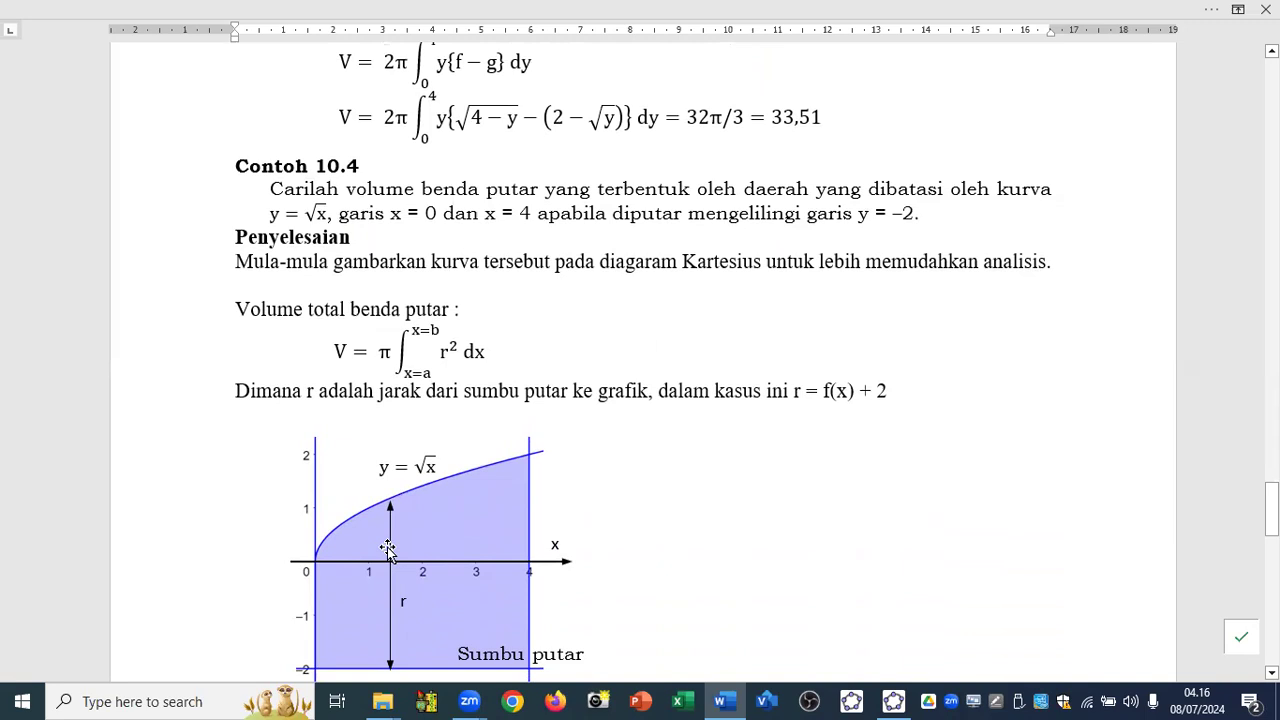
pyautogui.scroll(-1, 435, 624)
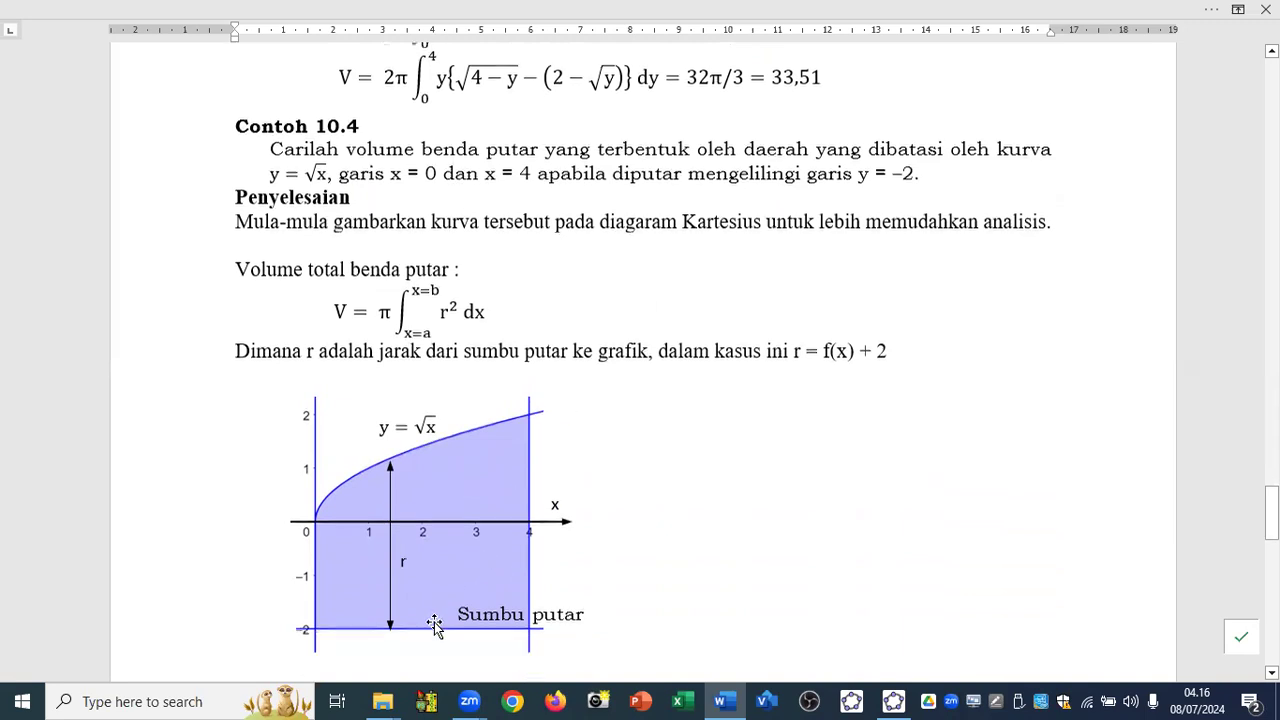
pyautogui.scroll(-1, 435, 624)
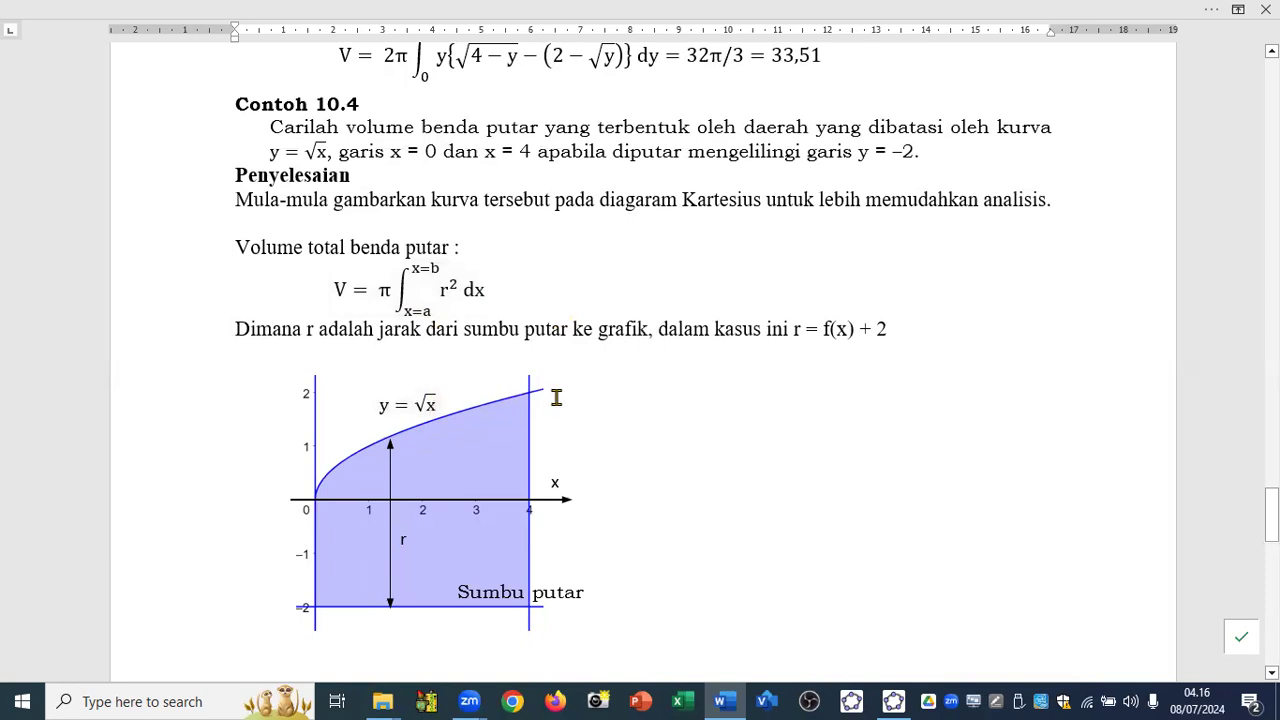
# Switch back to GeoGebra and delete the functions f(x) and g(x)
pyautogui.moveTo(893, 700)
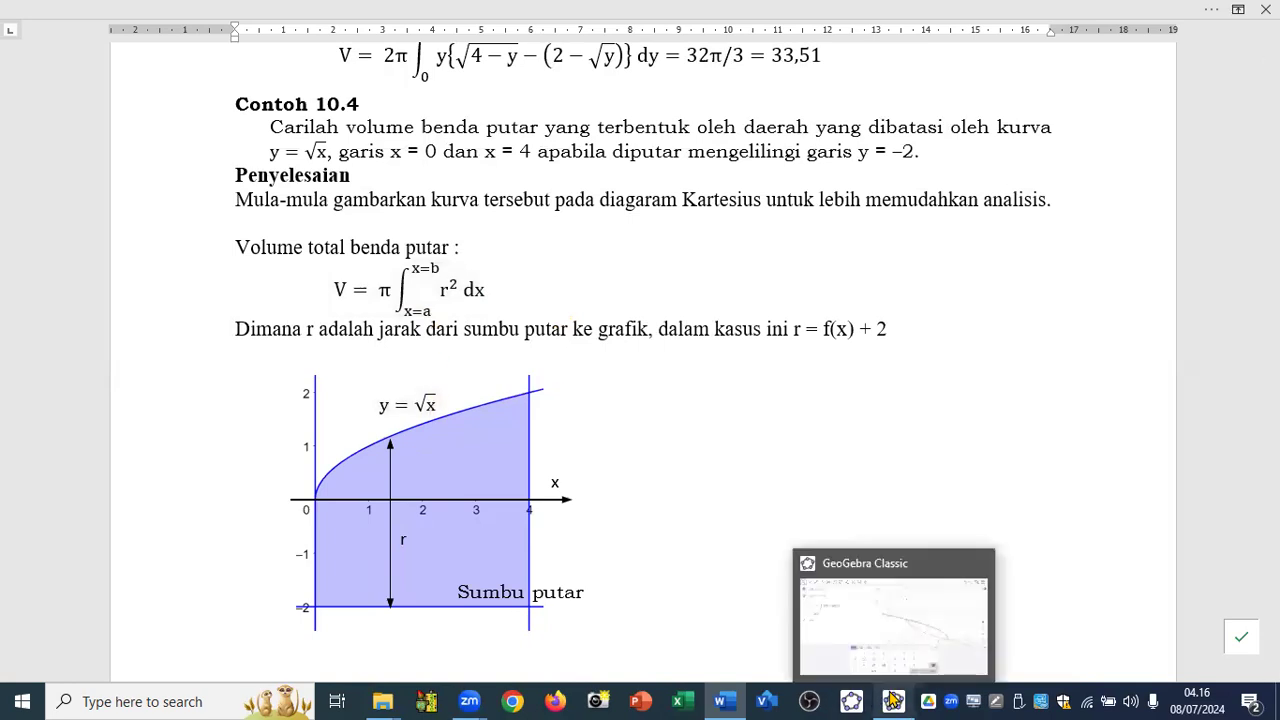
pyautogui.click(896, 650)
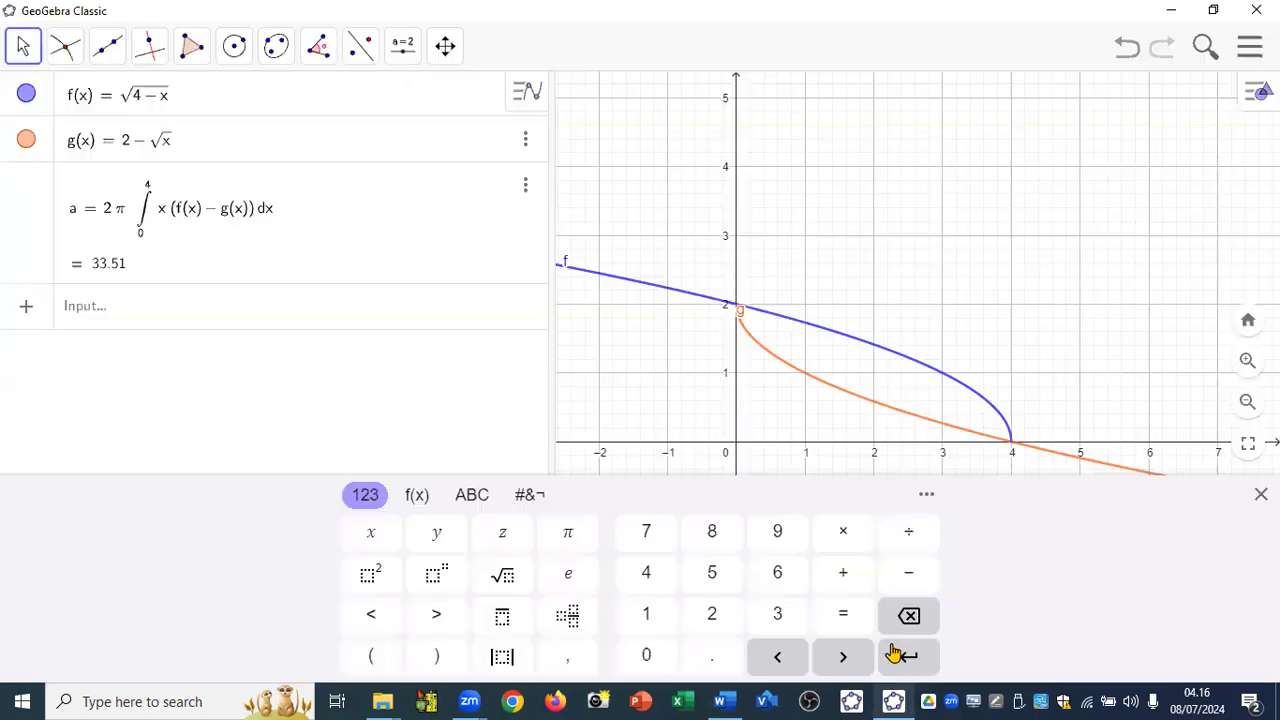
pyautogui.rightClick(237, 121)
pyautogui.click(286, 297)
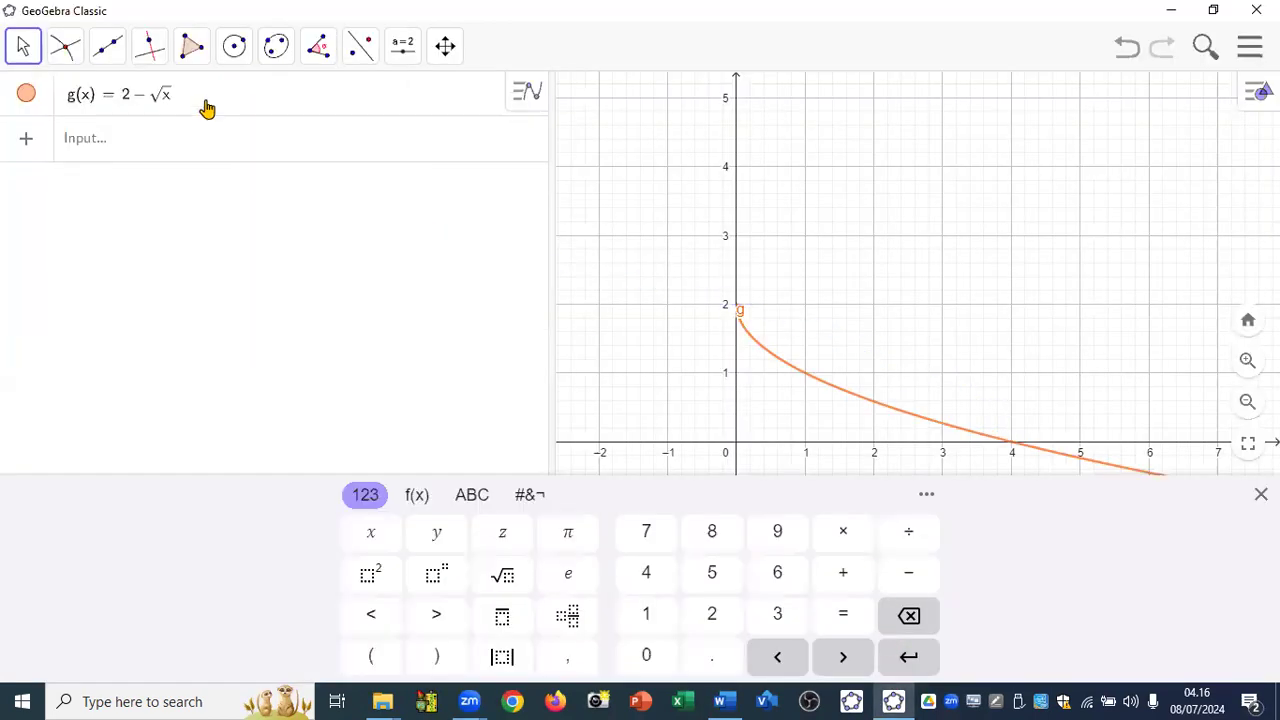
pyautogui.rightClick(206, 108)
pyautogui.click(266, 303)
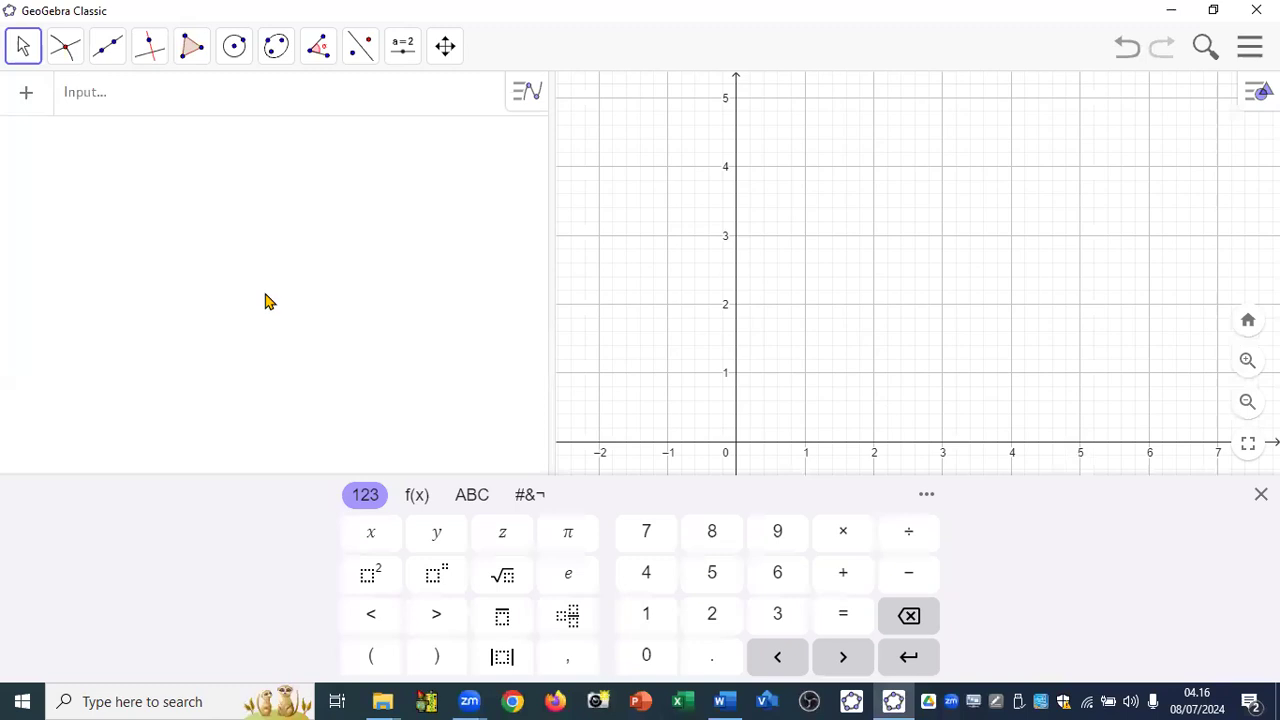
# Define the function f = √x
pyautogui.click(197, 108)
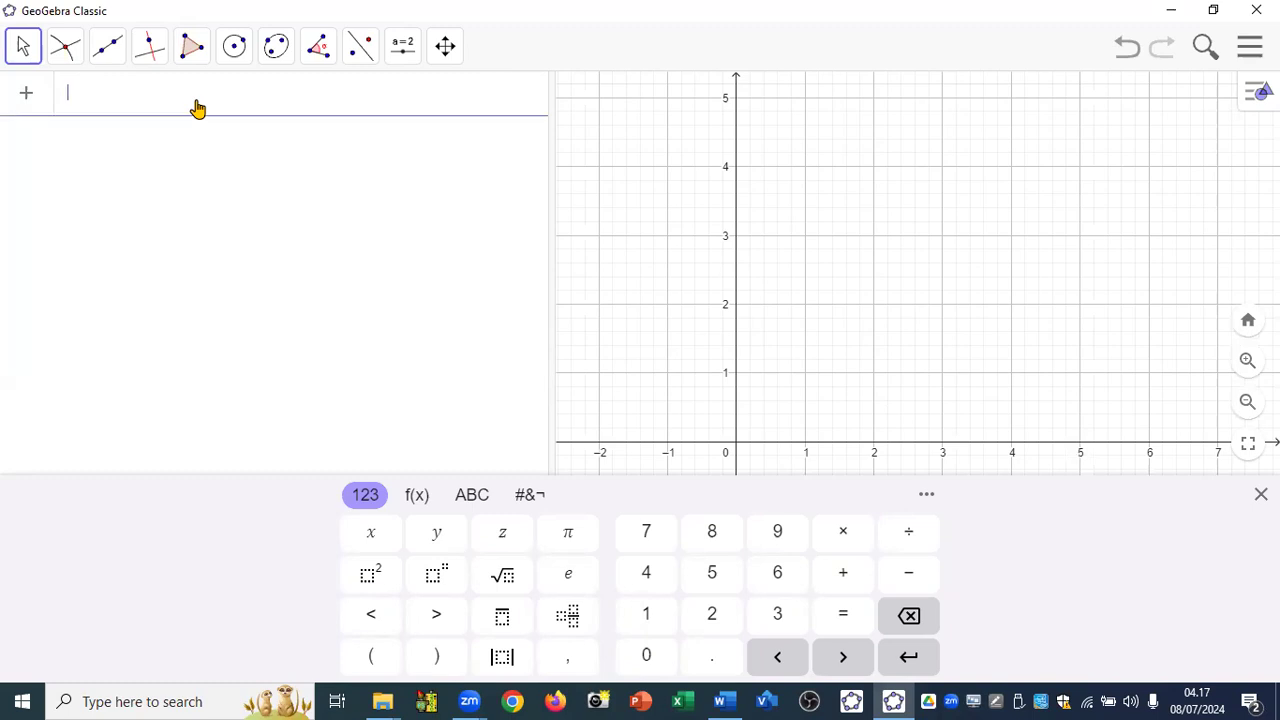
pyautogui.write('f=')
pyautogui.click(502, 575)
pyautogui.write('x')
pyautogui.press('Return')
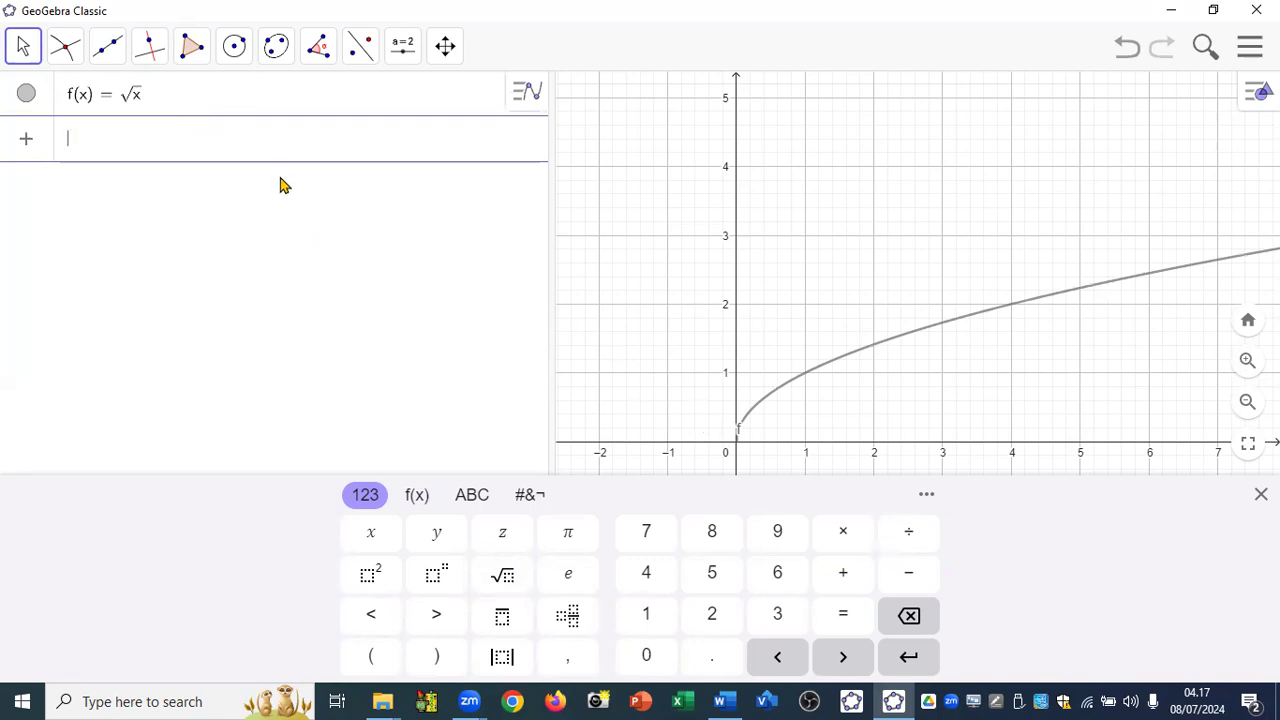
# Insert an Integral command with start and end x-values and enter (f + 2)^2 as its function
pyautogui.write('in')
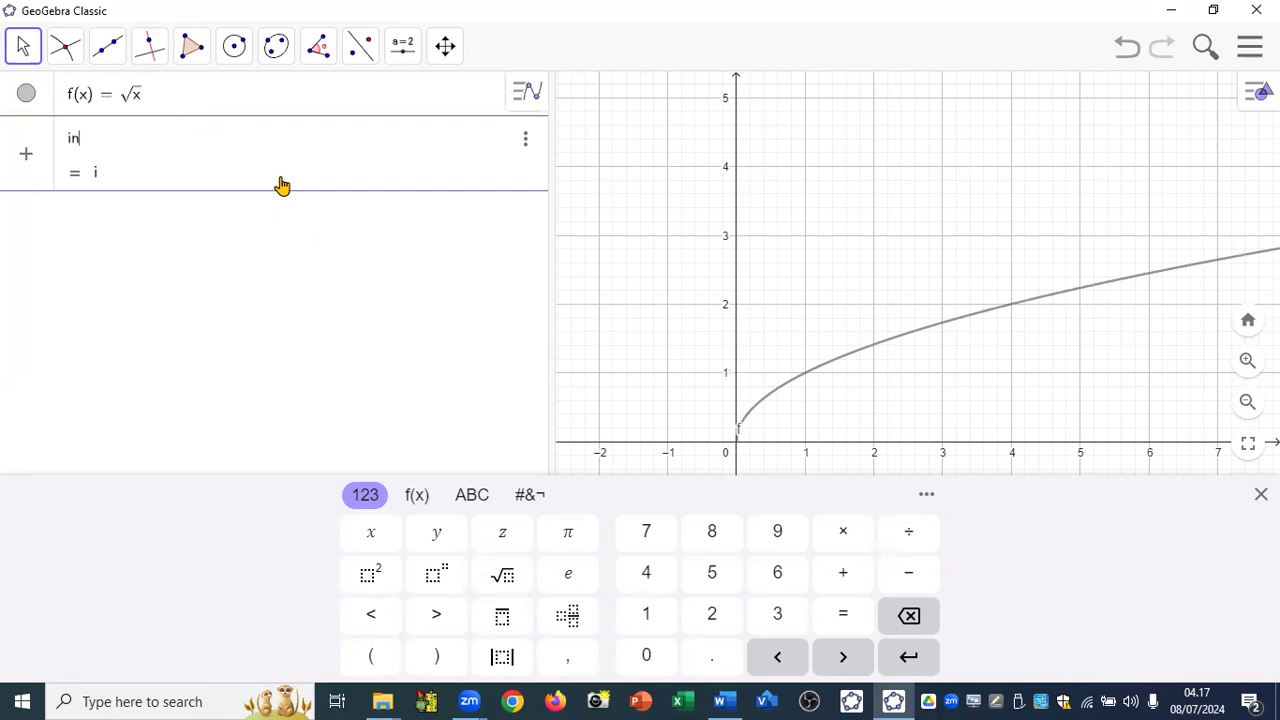
pyautogui.write('t')
pyautogui.moveTo(234, 220)
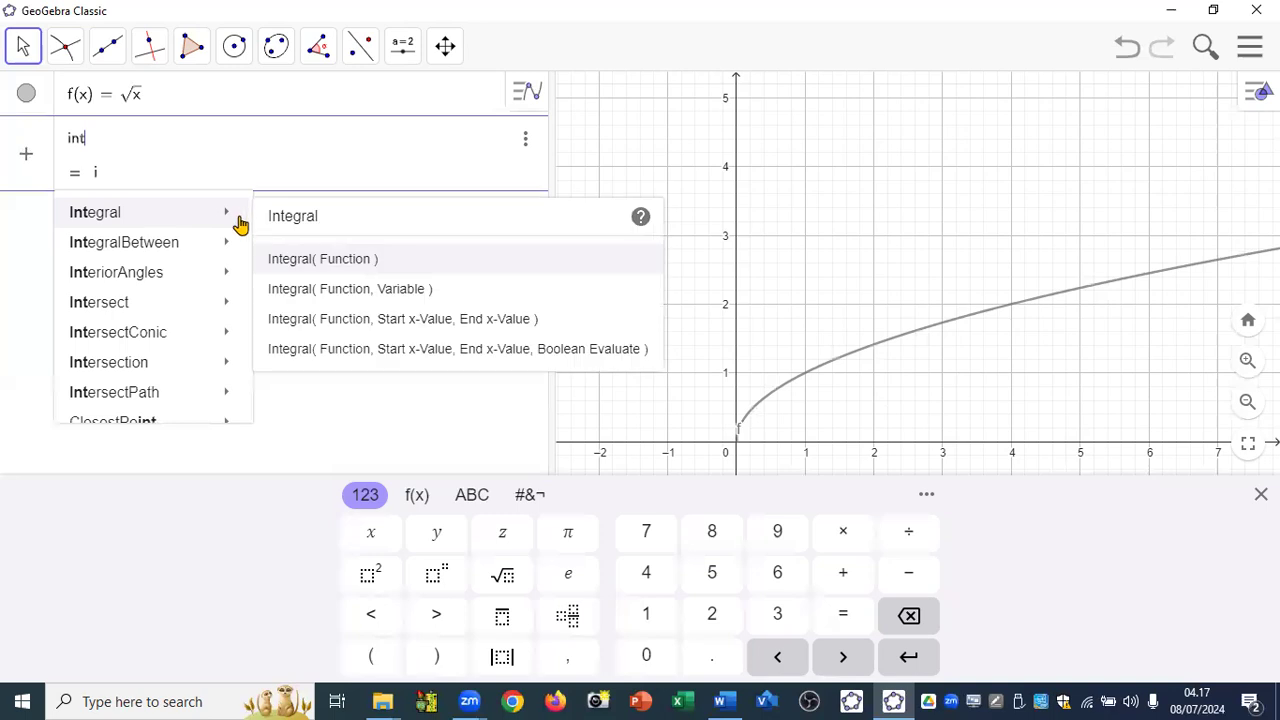
pyautogui.click(346, 319)
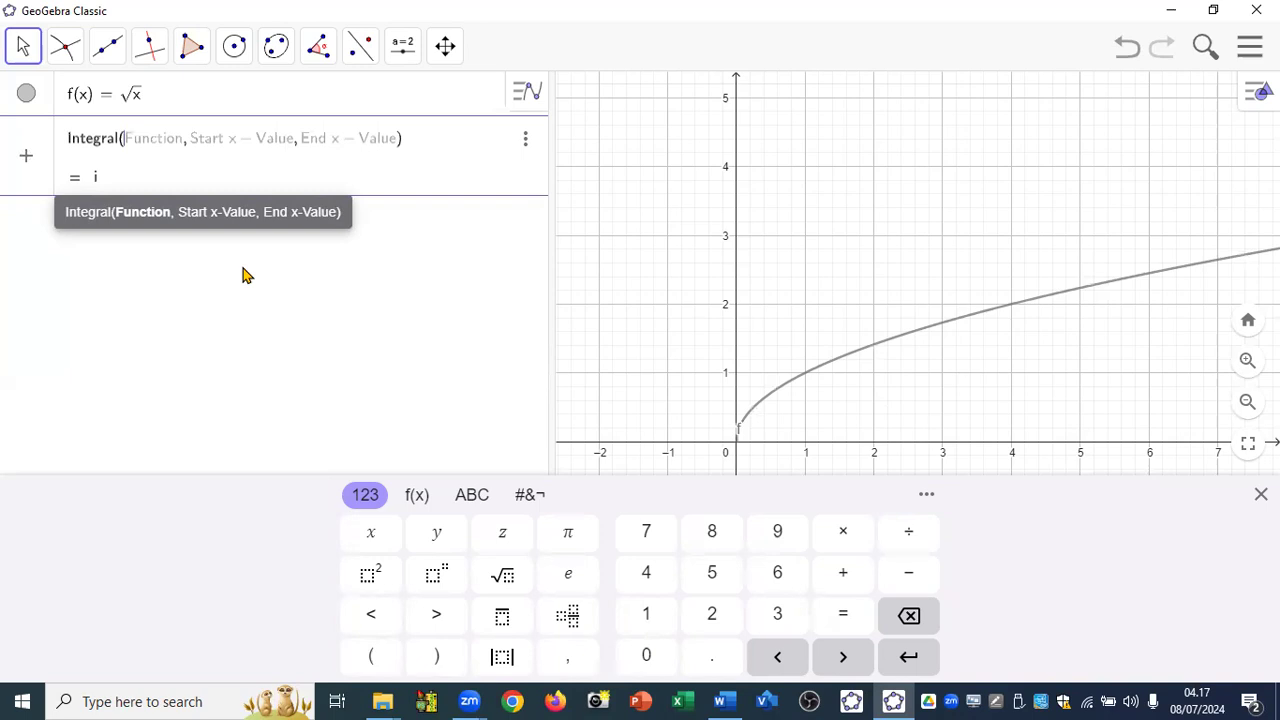
pyautogui.write('f + 2')
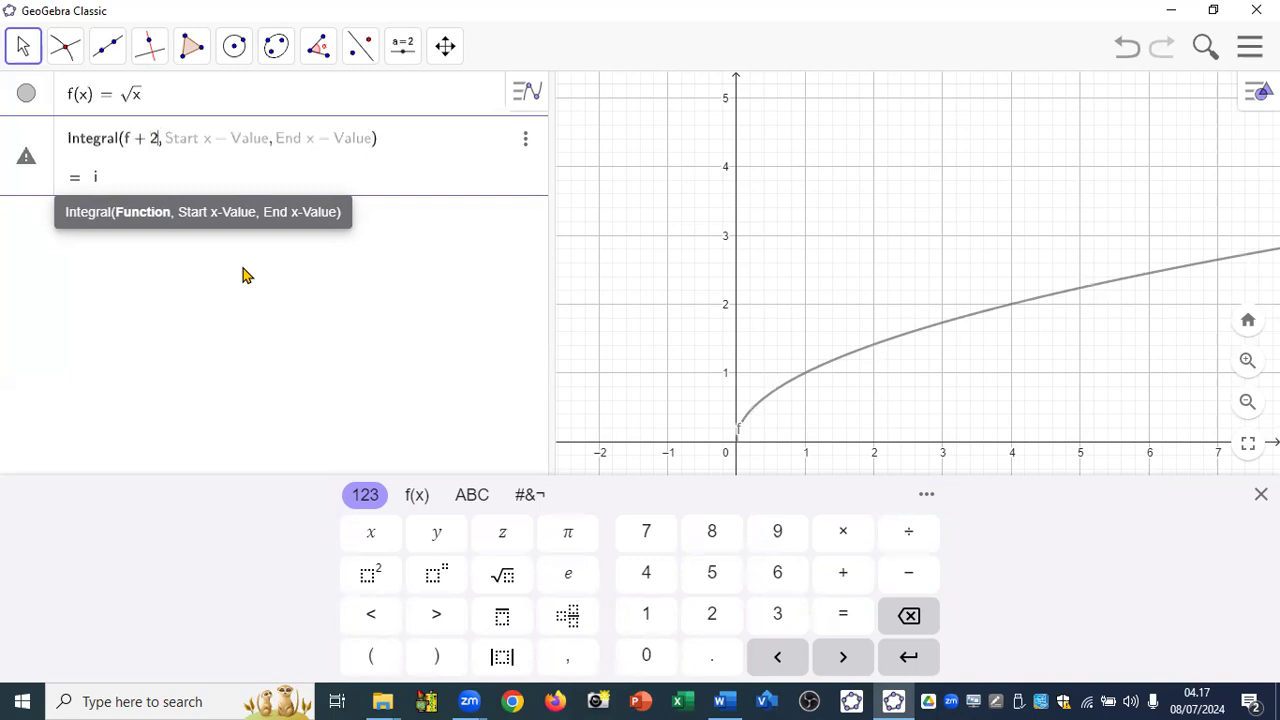
pyautogui.press('BackSpace')
pyautogui.press('BackSpace')
pyautogui.press('BackSpace')
pyautogui.write('(')
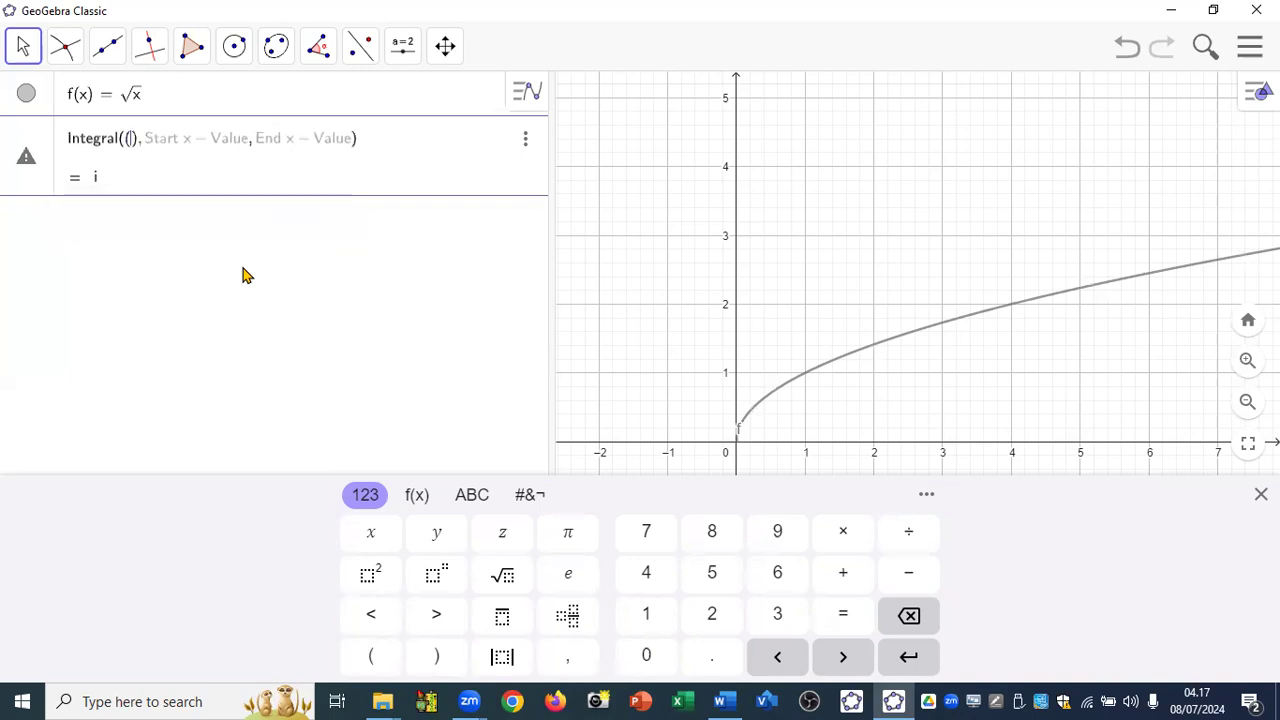
pyautogui.write('f + 2')
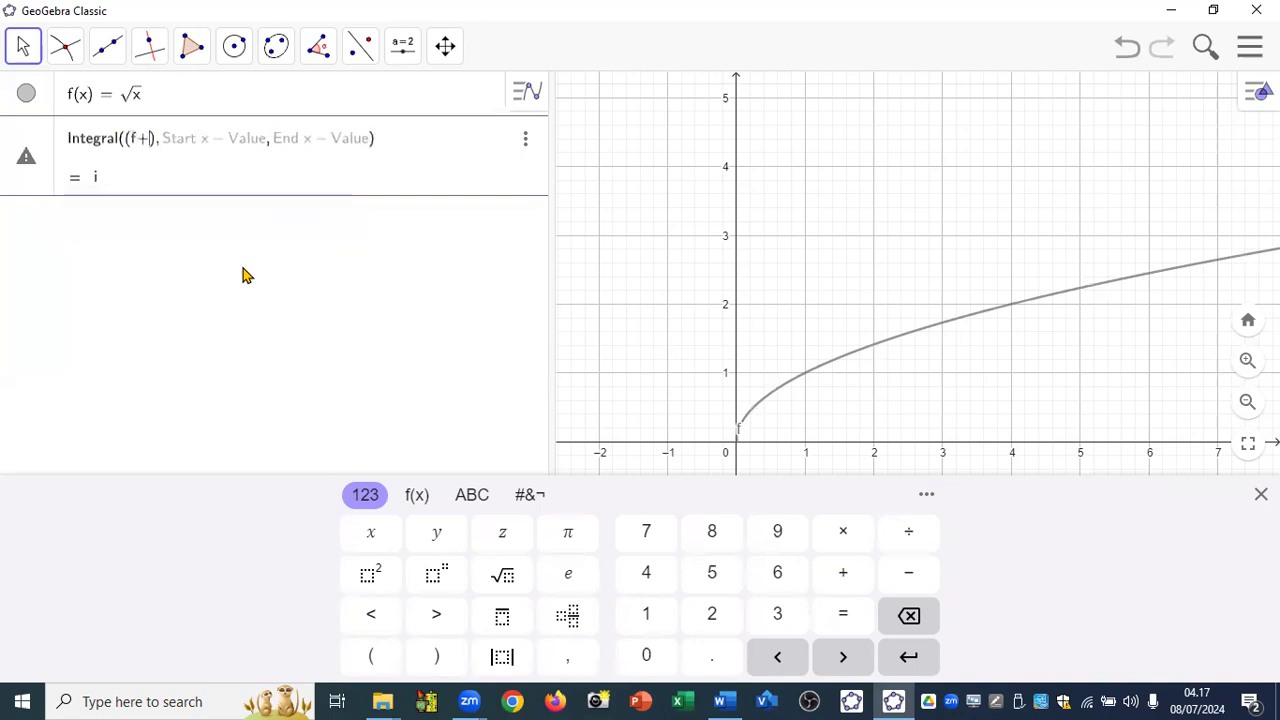
pyautogui.press('Right')
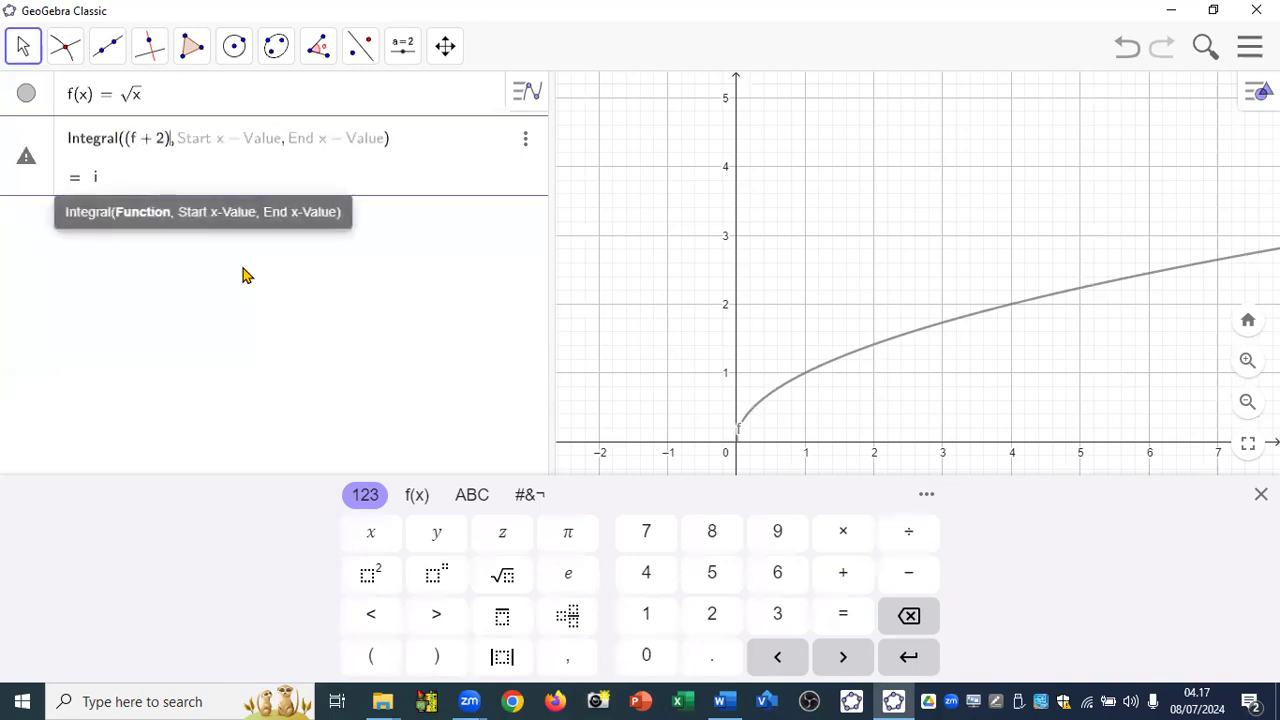
pyautogui.write('^2')
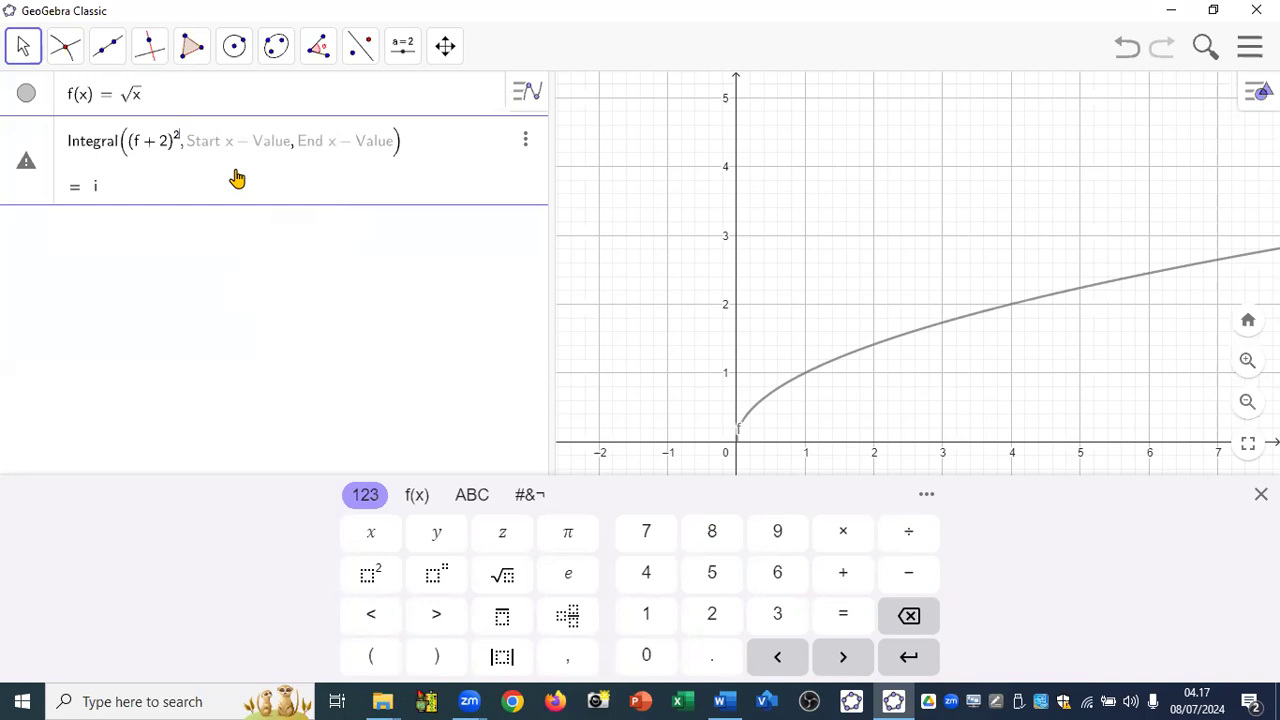
# Set the integral's start x-value to 0 and its end x-value to 4
pyautogui.click(208, 157)
pyautogui.write('0')
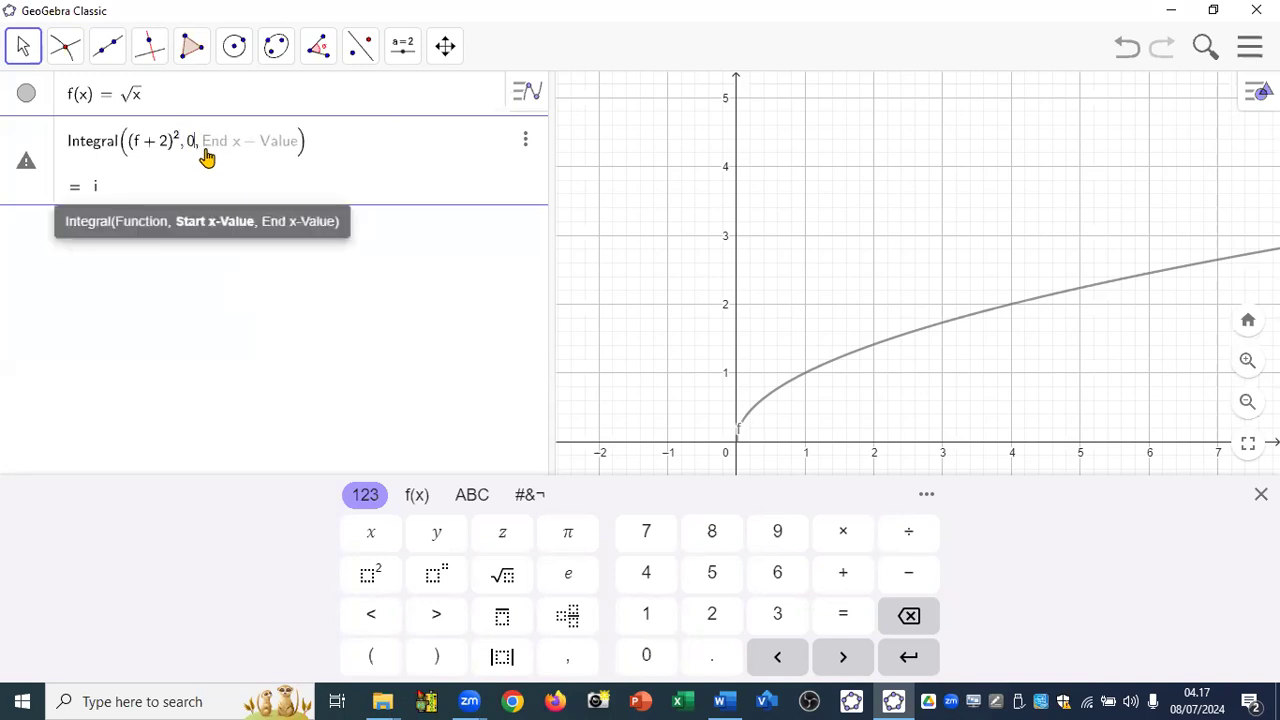
pyautogui.click(220, 160)
pyautogui.write('4')
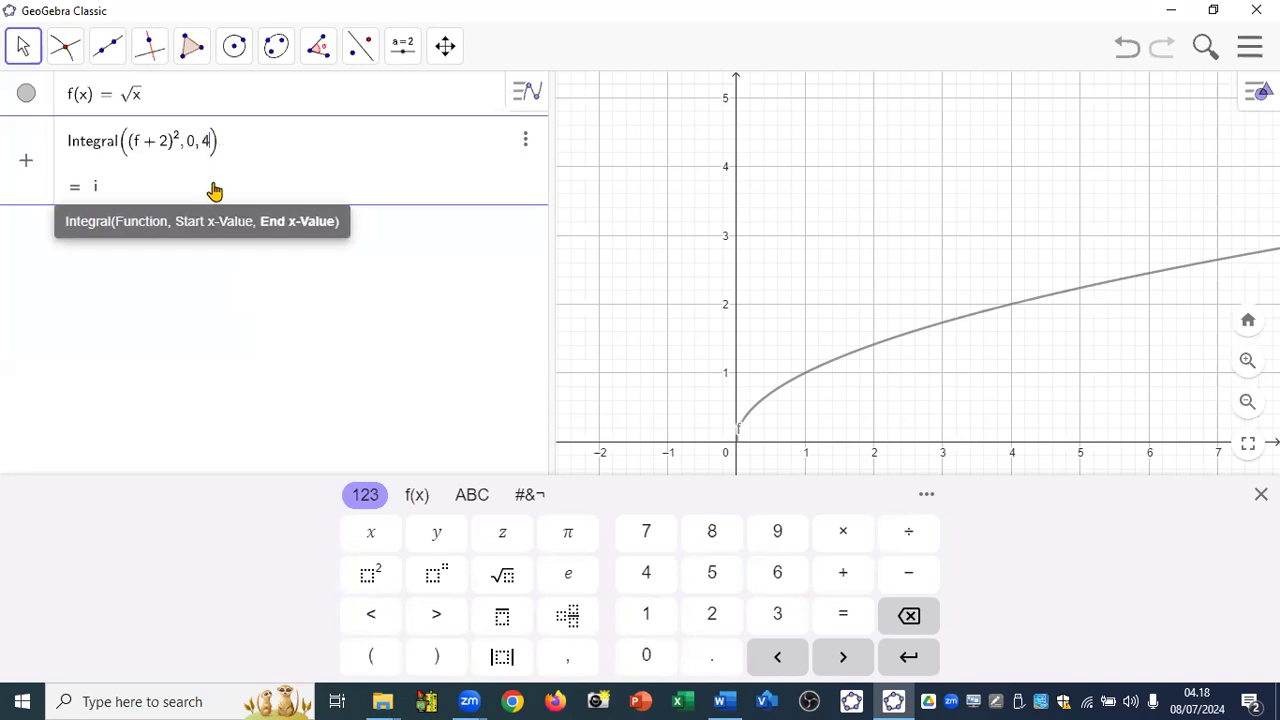
# Multiply the integral by π in front and evaluate the expression
pyautogui.click(66, 156)
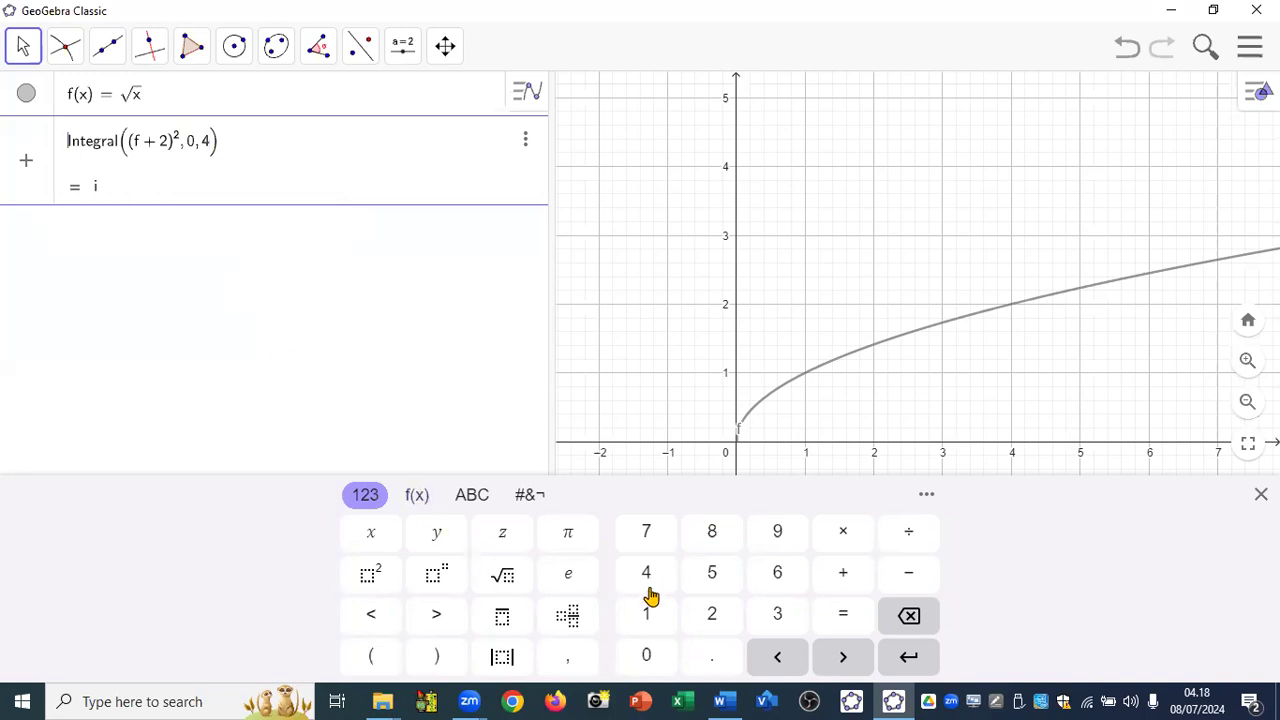
pyautogui.click(568, 536)
pyautogui.press('Return')
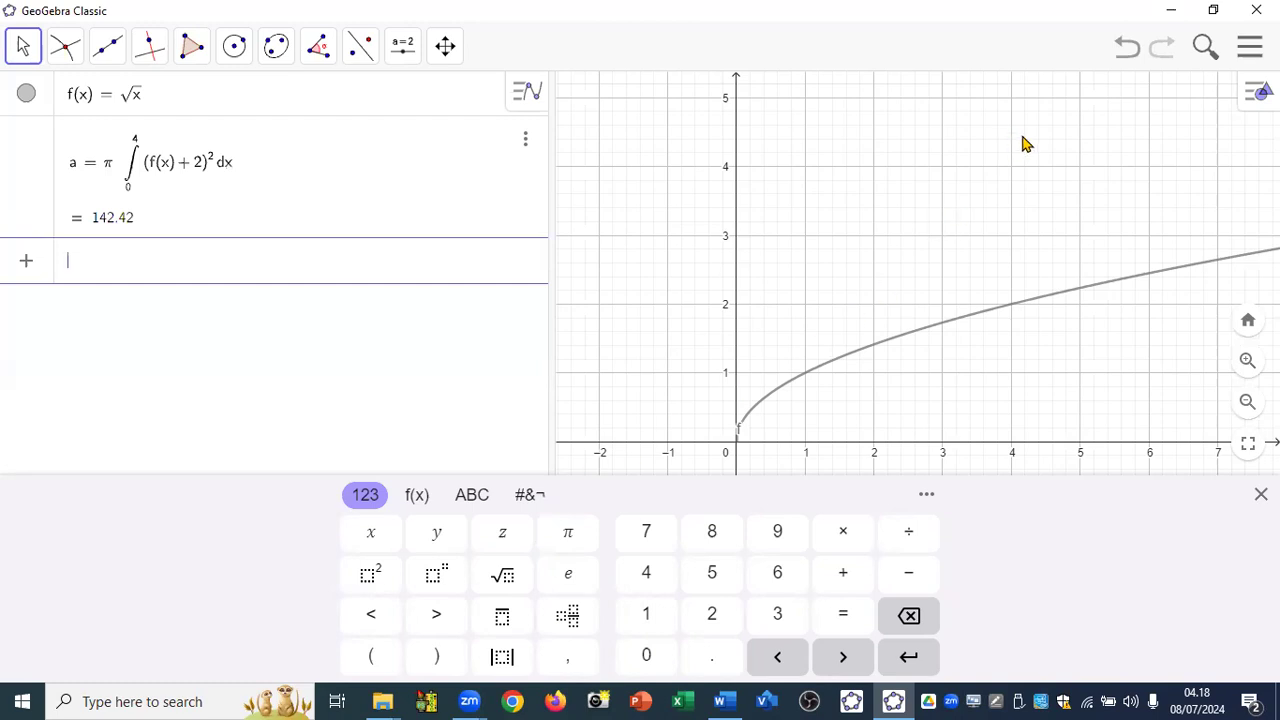
# Switch to the Word document to compare the volume with the answer to Contoh 10.4
pyautogui.hotkey('alt', 'Tab')
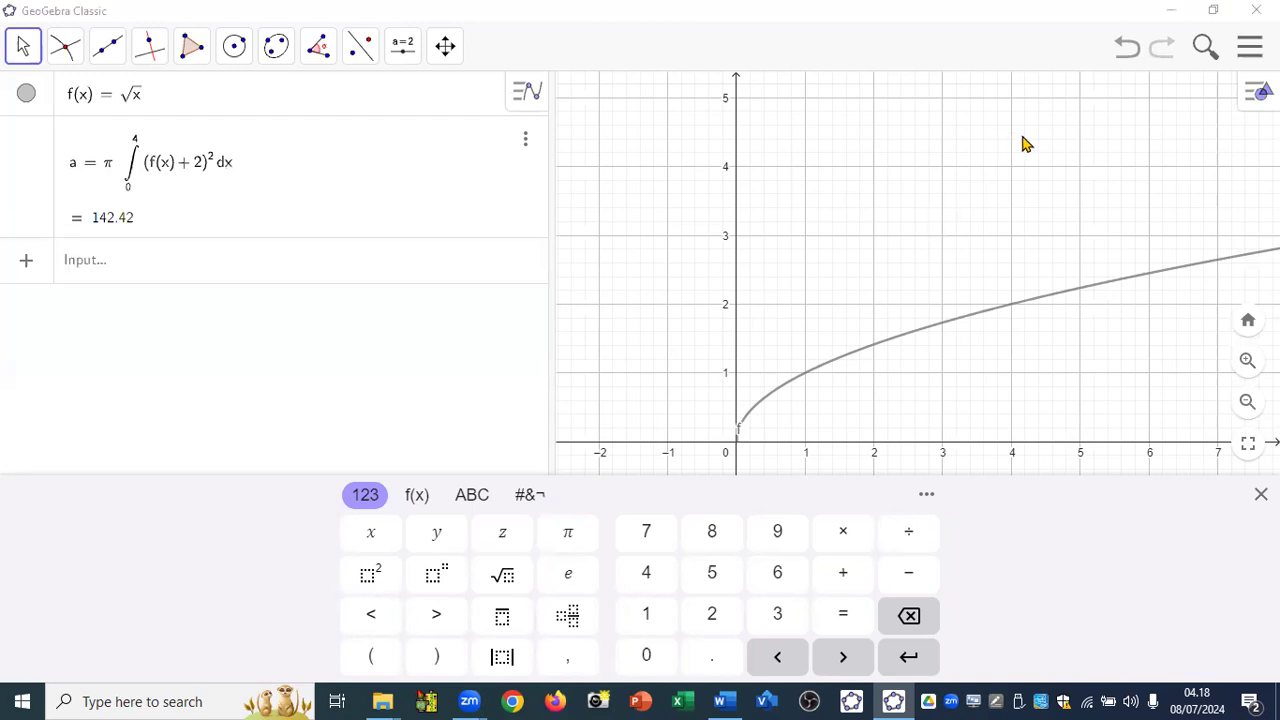